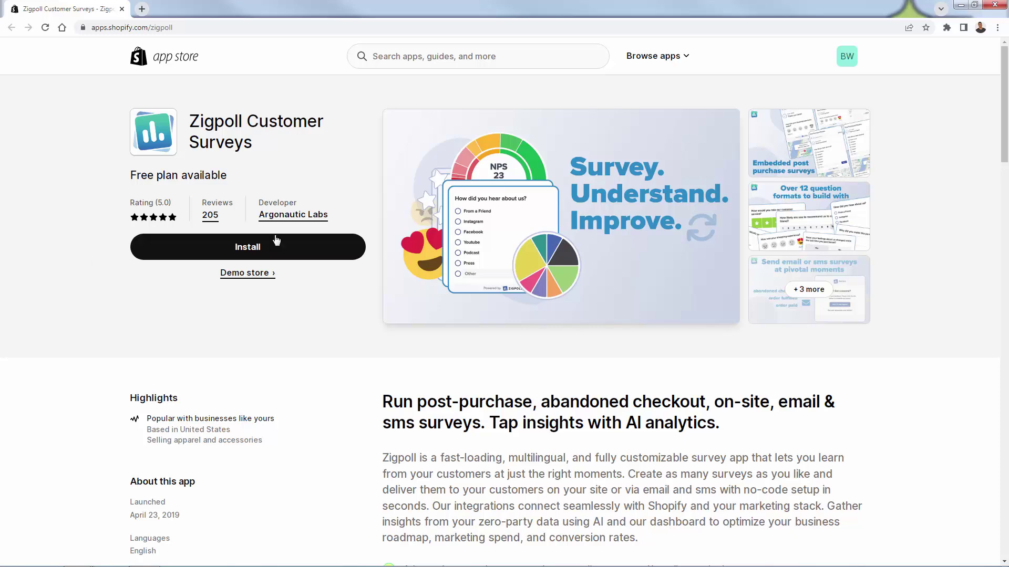
{"action": "left_click", "coordinate": [435, 167]}
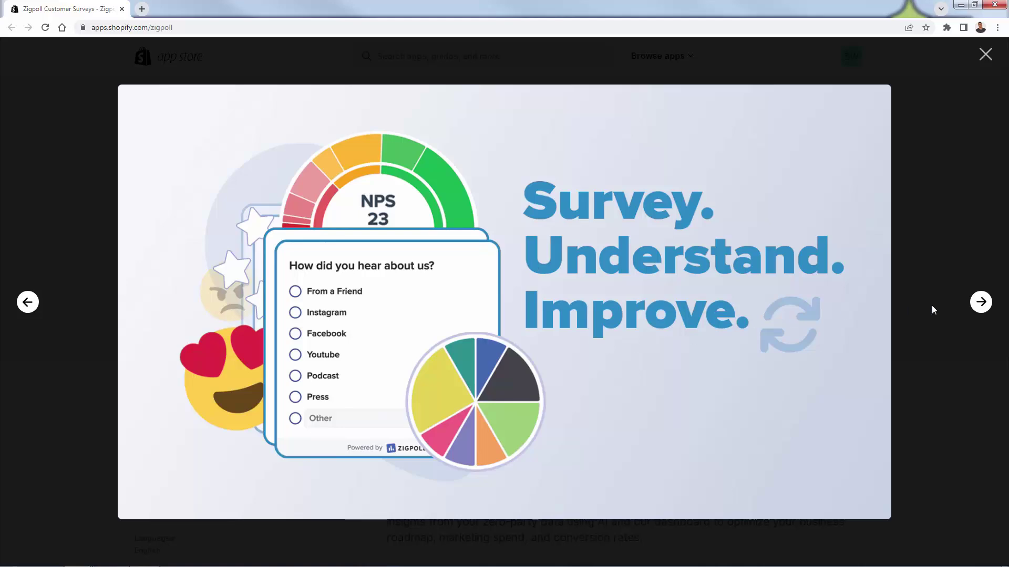
{"action": "left_click", "coordinate": [980, 303]}
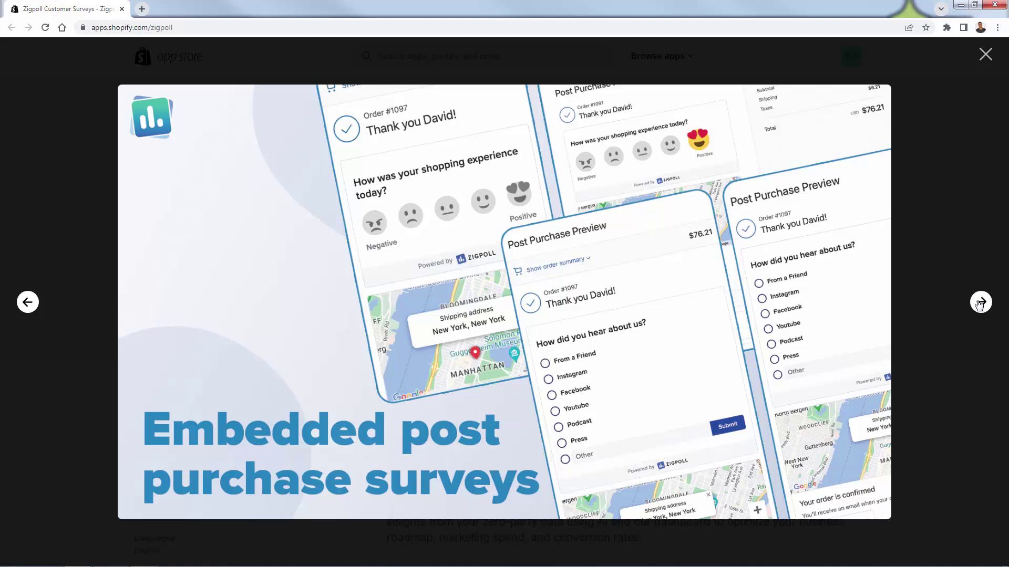
{"action": "left_click", "coordinate": [979, 303]}
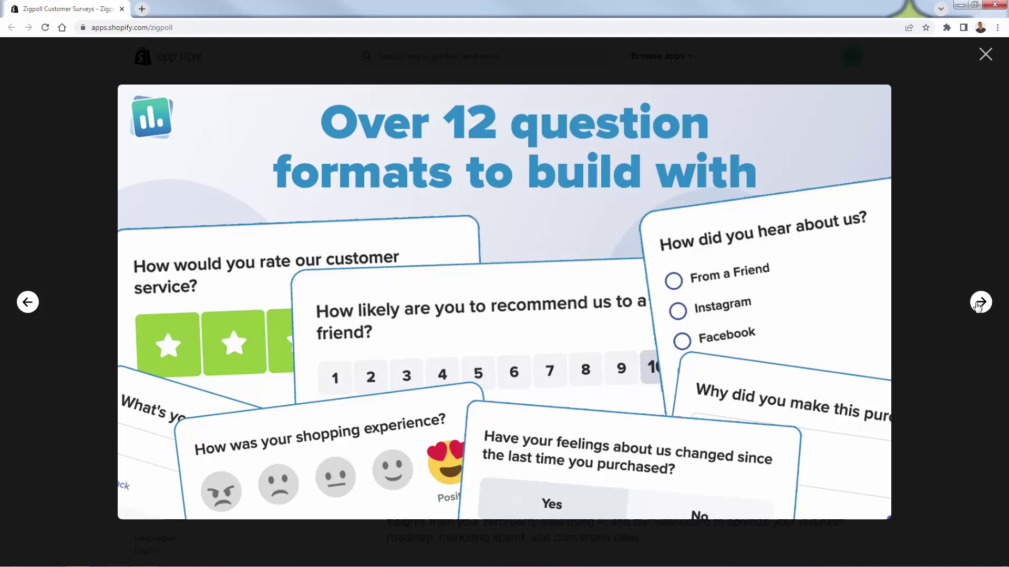
{"action": "left_click", "coordinate": [978, 306]}
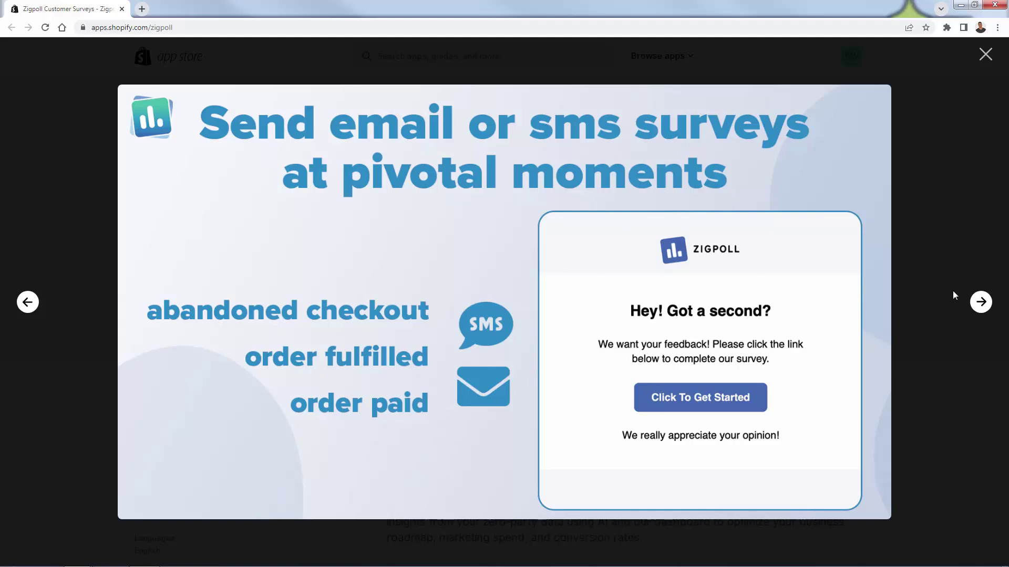
{"action": "left_click", "coordinate": [988, 313]}
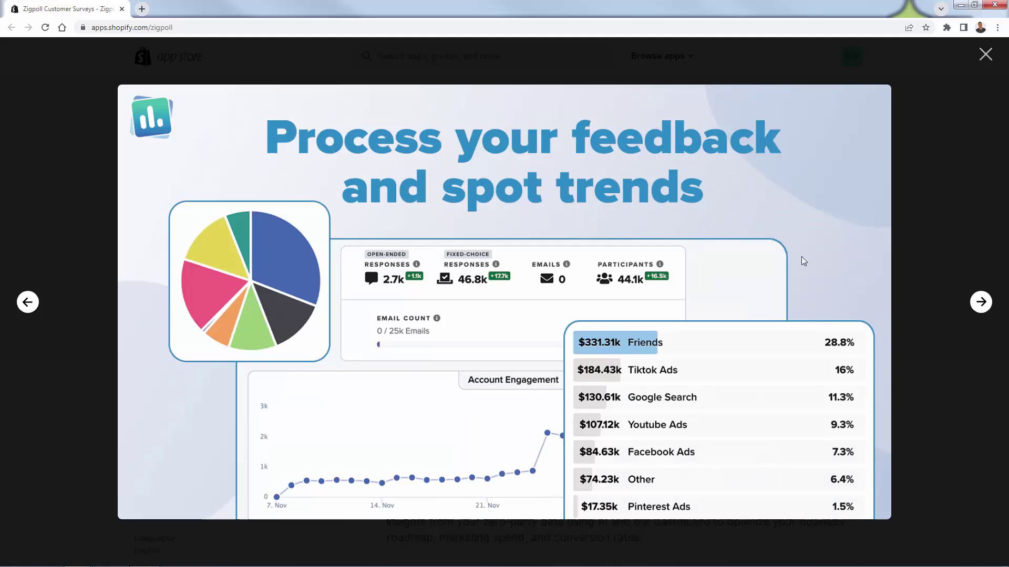
{"action": "left_click", "coordinate": [982, 305]}
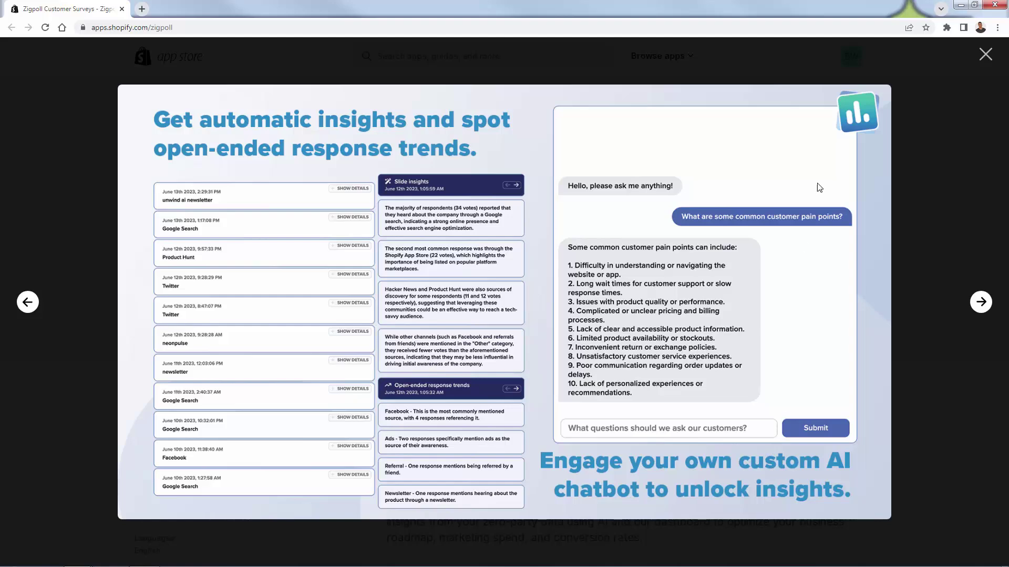
{"action": "left_click", "coordinate": [985, 54]}
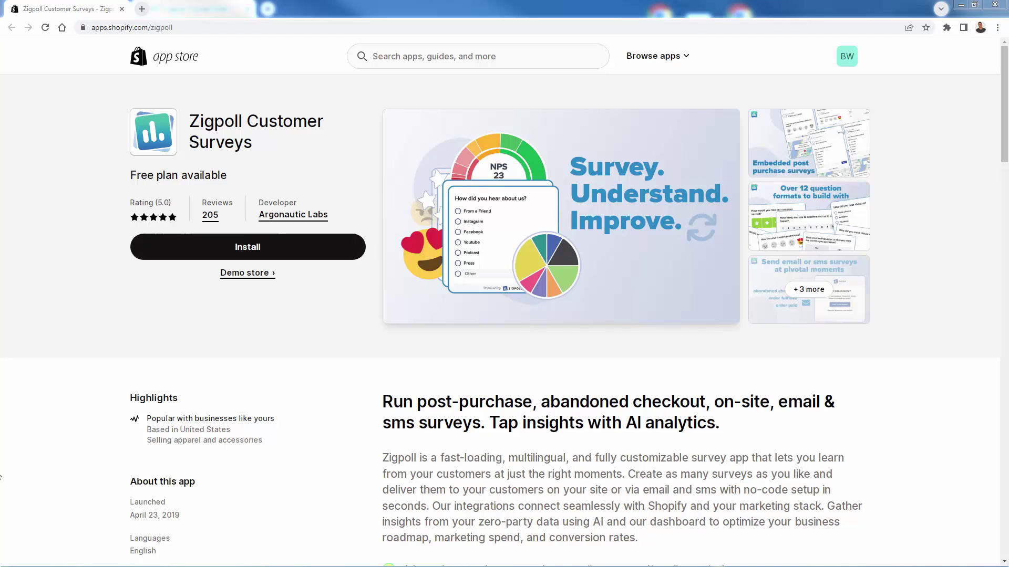
Step: Install the Zigpoll Customer Surveys app on the store and approve its permissions
{"action": "left_click", "coordinate": [243, 247]}
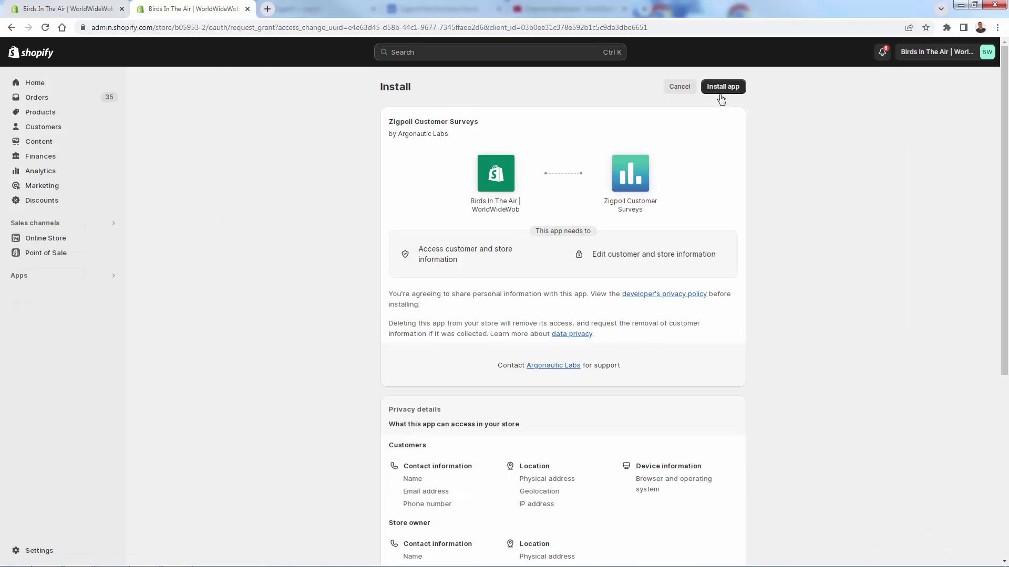
{"action": "left_click", "coordinate": [730, 87]}
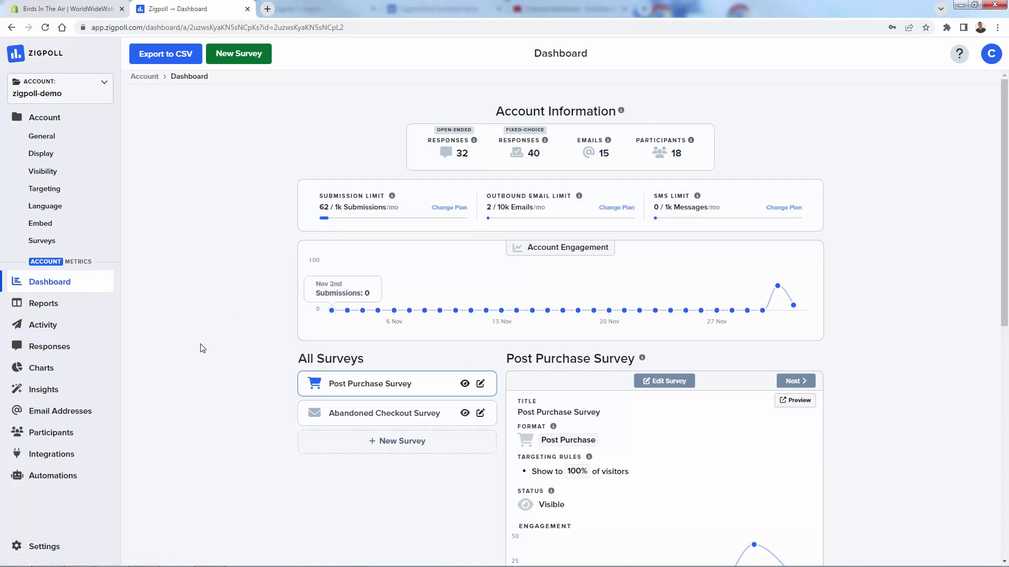
{"action": "scroll", "coordinate": [201, 347], "scroll_direction": "down", "scroll_amount": 2}
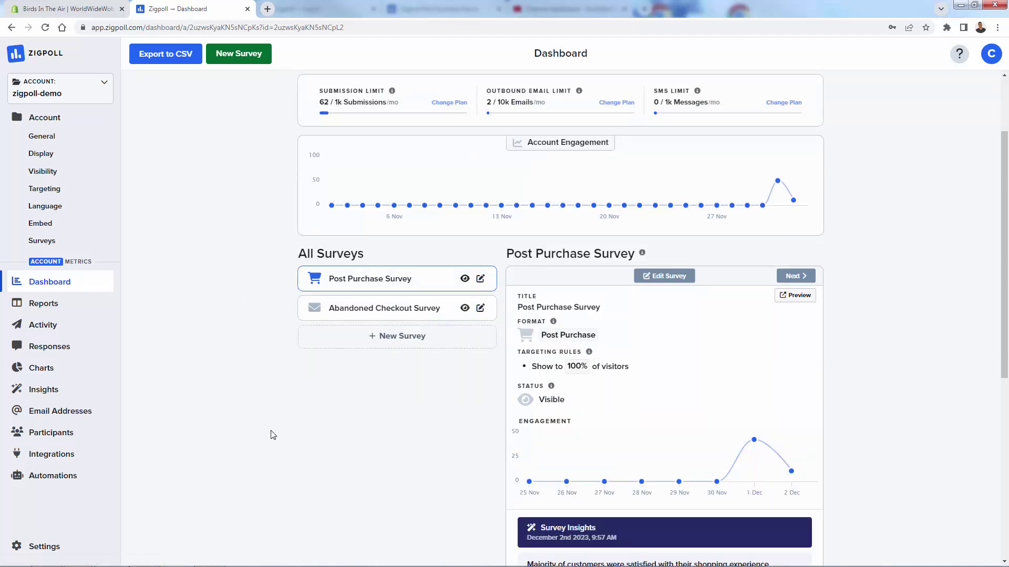
{"action": "scroll", "coordinate": [279, 420], "scroll_direction": "down", "scroll_amount": 3}
{"action": "scroll", "coordinate": [564, 197], "scroll_direction": "down", "scroll_amount": 3}
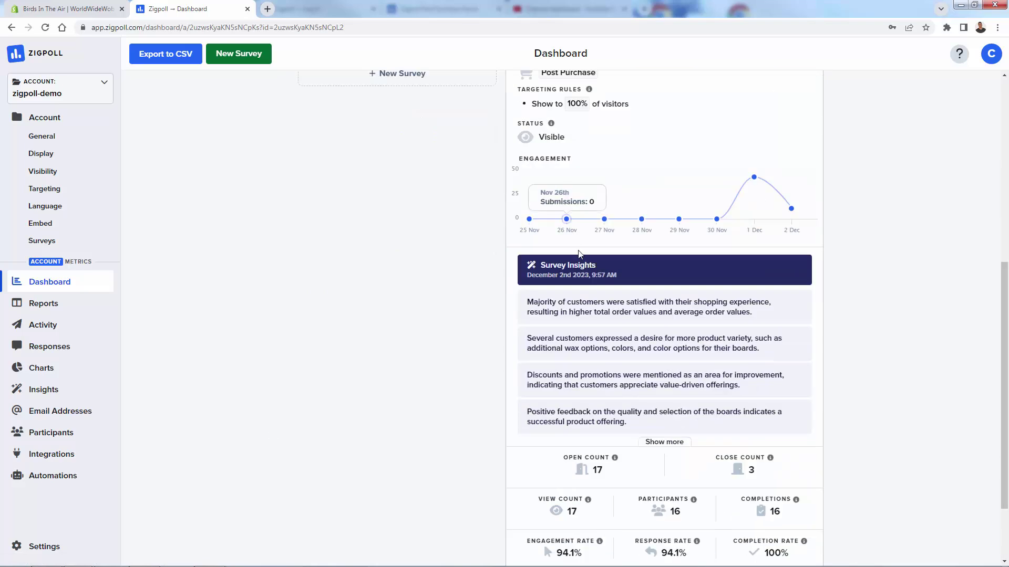
{"action": "scroll", "coordinate": [563, 200], "scroll_direction": "up", "scroll_amount": 2}
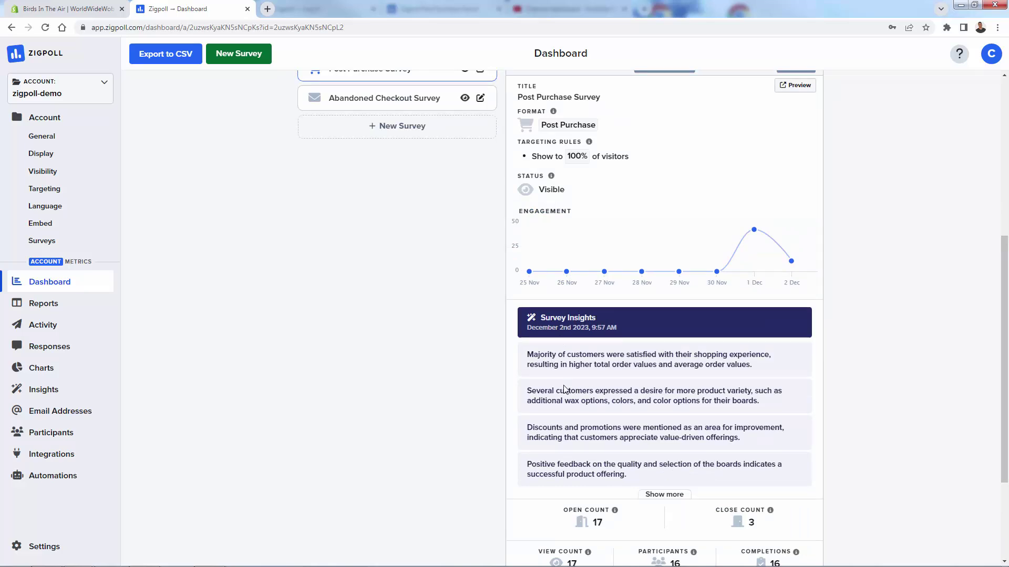
{"action": "scroll", "coordinate": [569, 373], "scroll_direction": "down", "scroll_amount": 2}
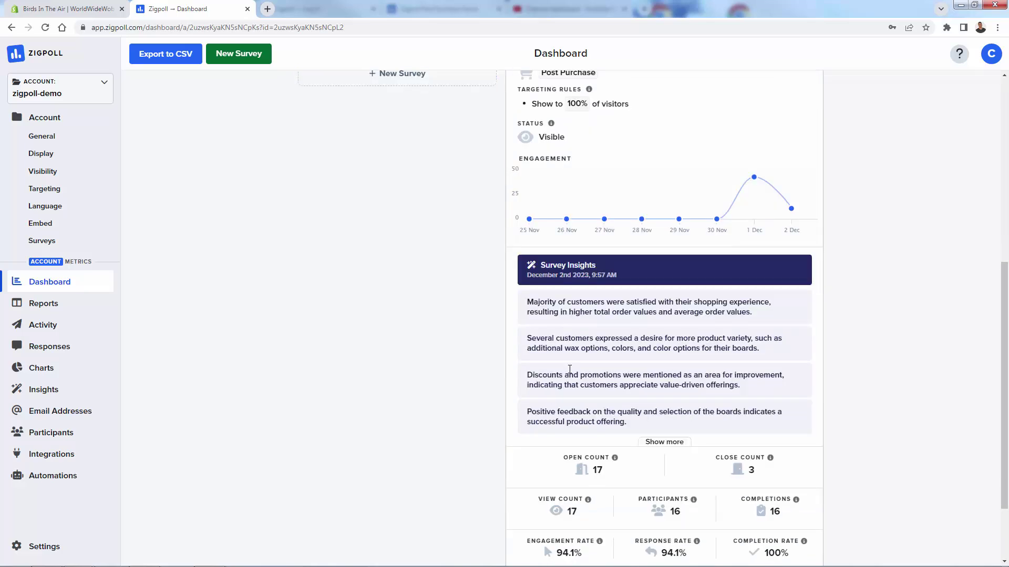
{"action": "left_click_drag", "start_coordinate": [541, 250], "coordinate": [714, 257]}
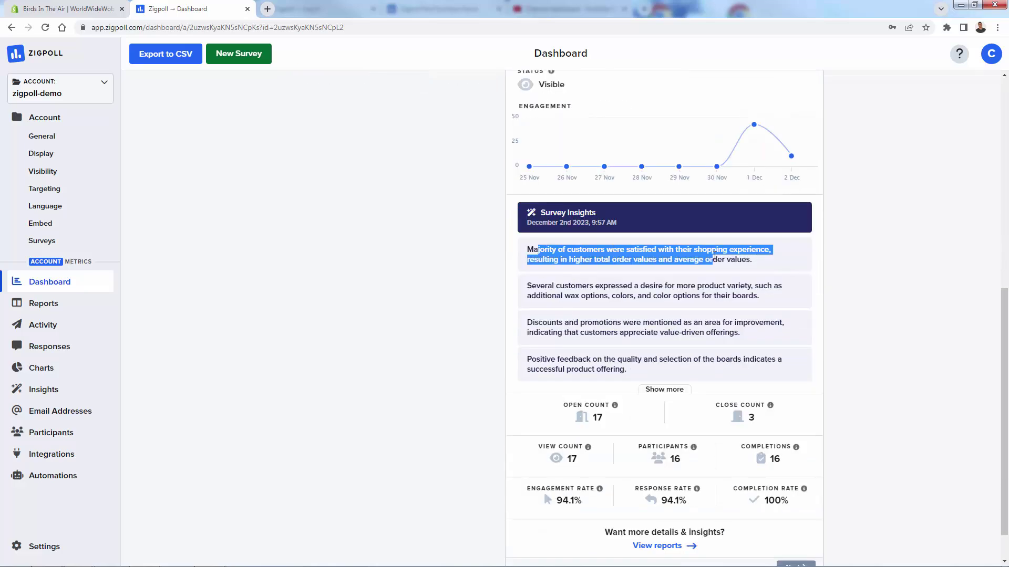
{"action": "left_click_drag", "start_coordinate": [556, 286], "coordinate": [721, 288]}
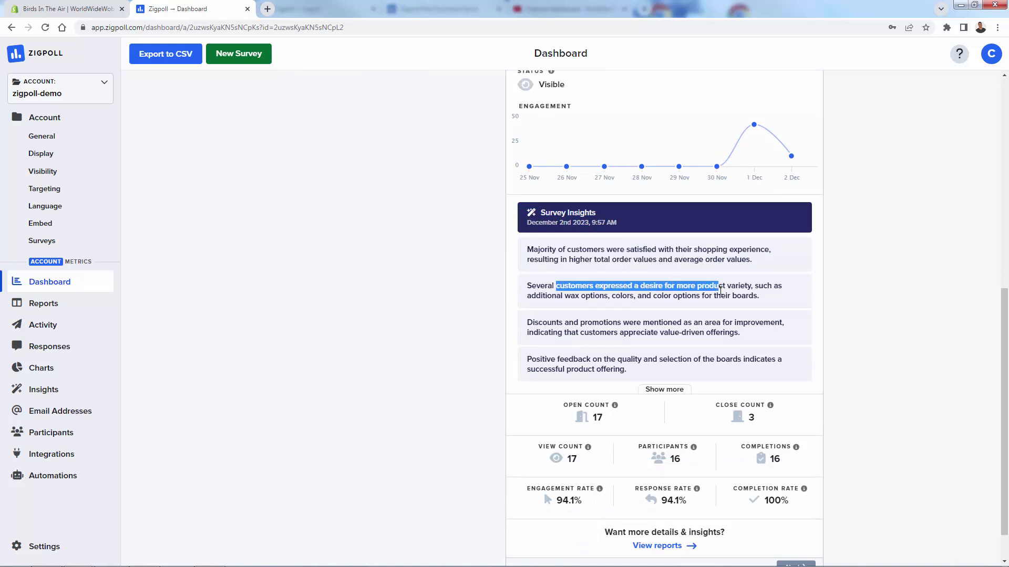
{"action": "left_click", "coordinate": [720, 290]}
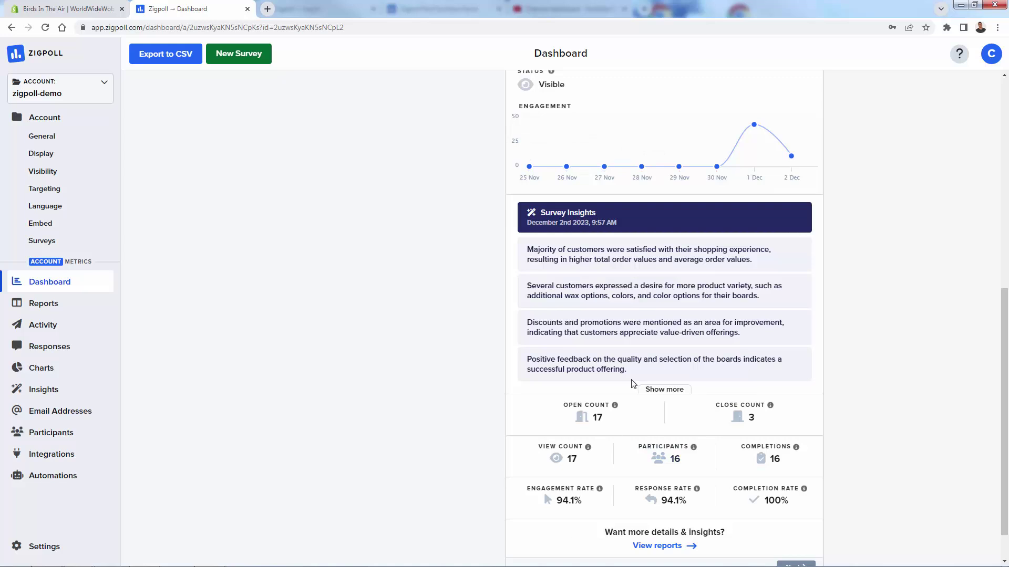
{"action": "left_click_drag", "start_coordinate": [627, 362], "coordinate": [594, 296]}
{"action": "left_click", "coordinate": [594, 297]}
{"action": "scroll", "coordinate": [587, 266], "scroll_direction": "down", "scroll_amount": 1}
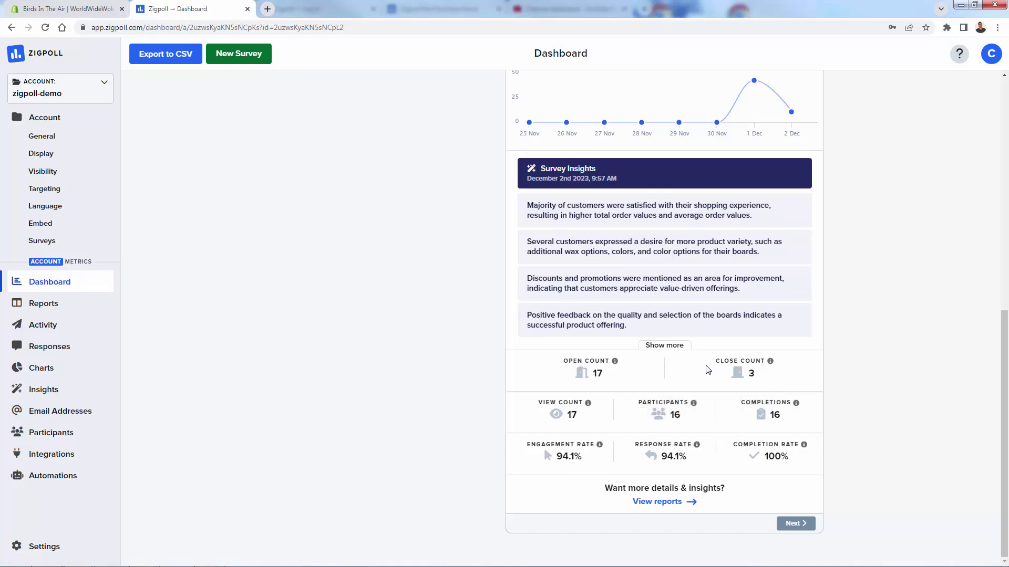
Step: Step through the Post Purchase Survey's four questions and thank-you slide, then return to its overview
{"action": "scroll", "coordinate": [708, 370], "scroll_direction": "up", "scroll_amount": 7}
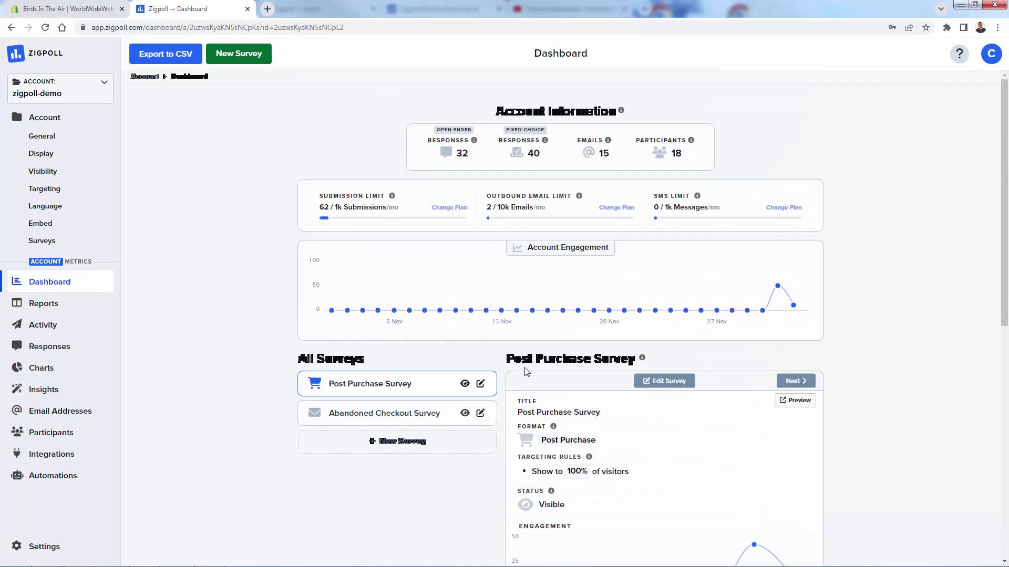
{"action": "left_click", "coordinate": [791, 382]}
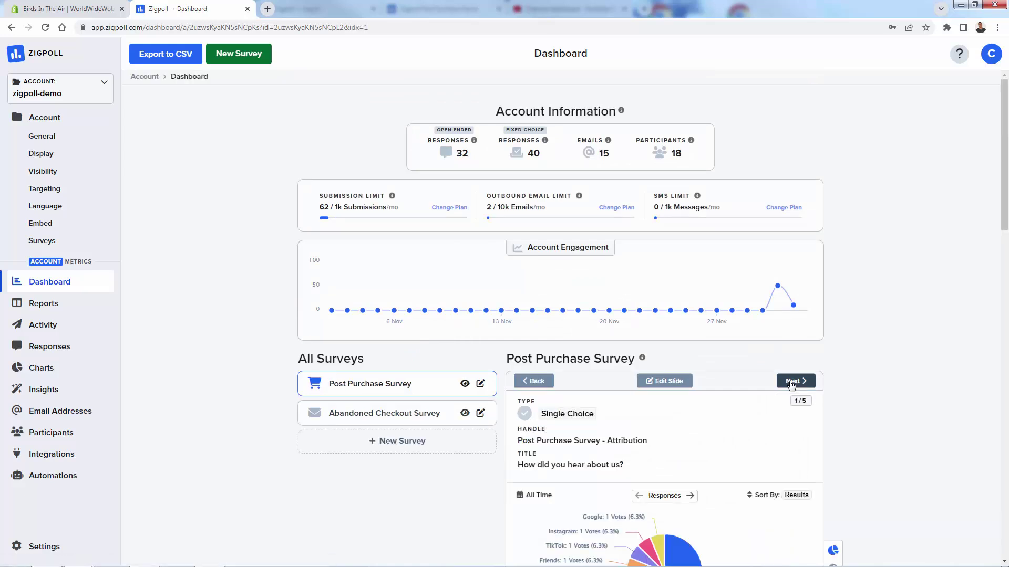
{"action": "left_click", "coordinate": [792, 383]}
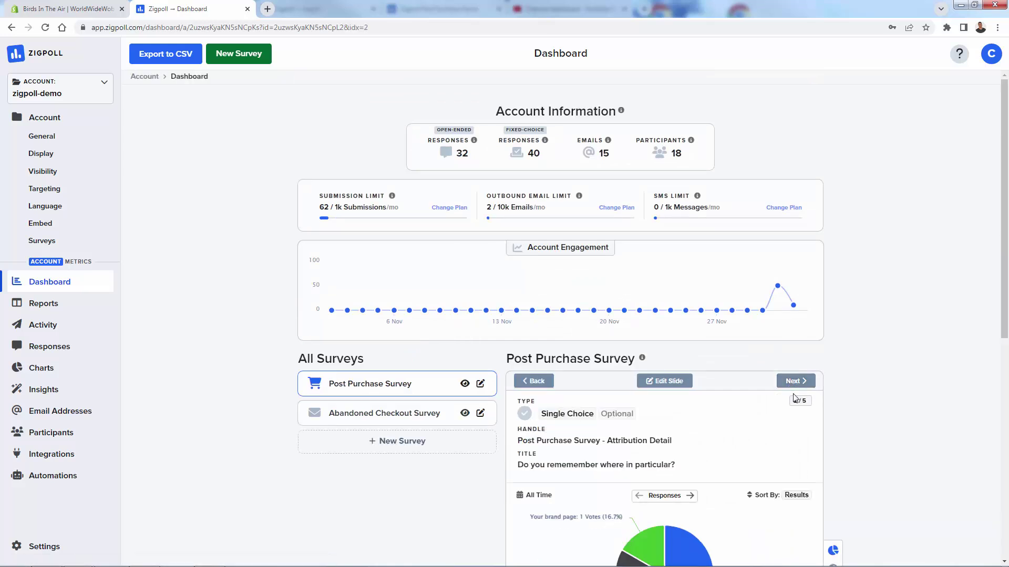
{"action": "left_click", "coordinate": [792, 383]}
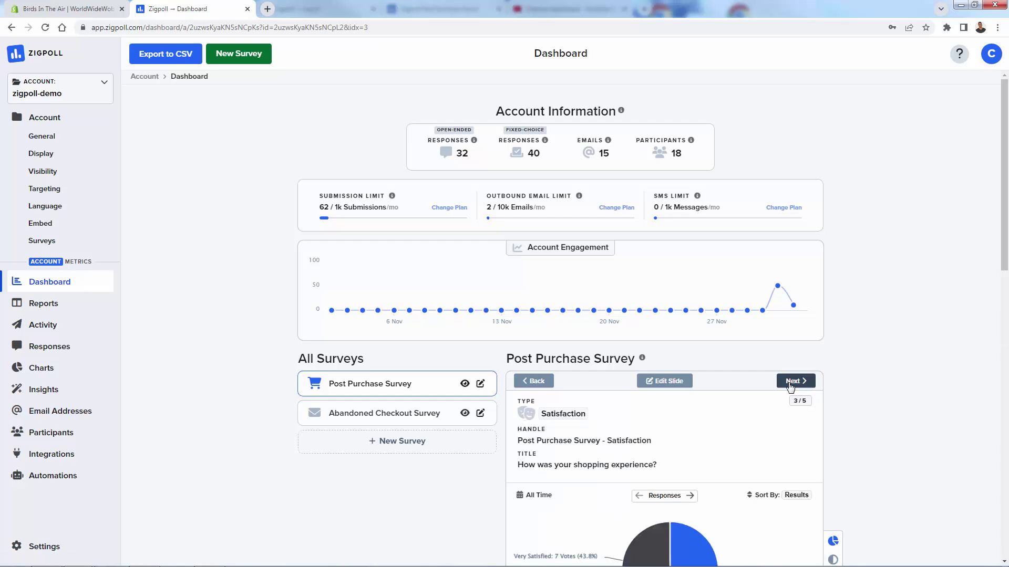
{"action": "left_click", "coordinate": [791, 384]}
{"action": "scroll", "coordinate": [791, 385], "scroll_direction": "down", "scroll_amount": 1}
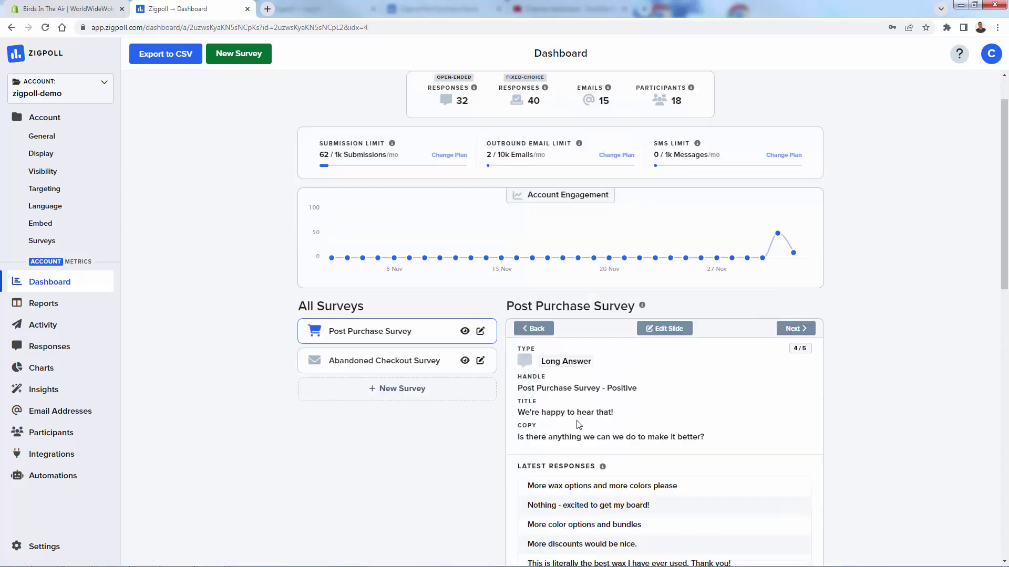
{"action": "left_click", "coordinate": [802, 331]}
{"action": "scroll", "coordinate": [711, 442], "scroll_direction": "down", "scroll_amount": 1}
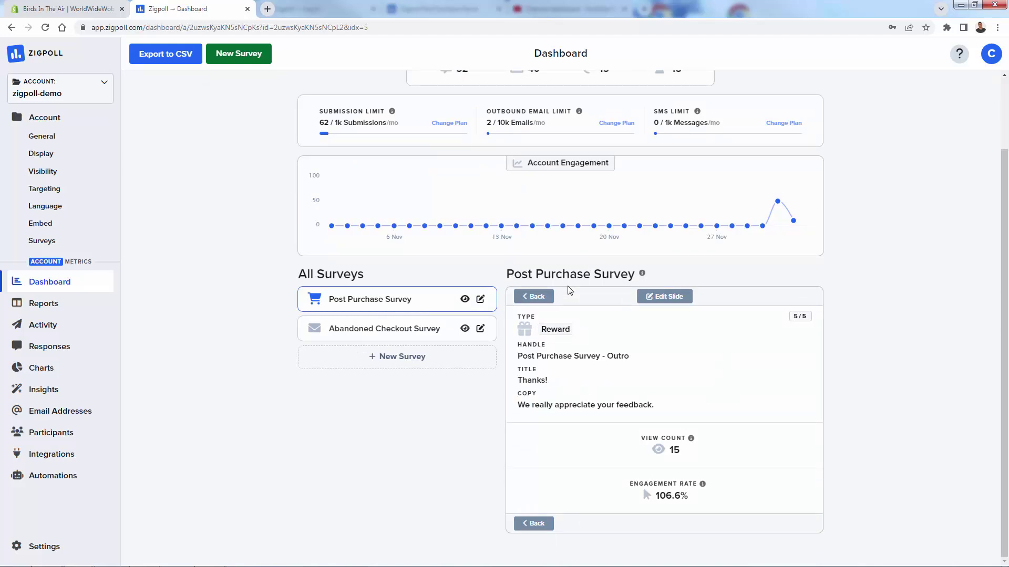
{"action": "left_click", "coordinate": [533, 296]}
{"action": "left_click", "coordinate": [532, 298]}
{"action": "left_click", "coordinate": [533, 298]}
{"action": "left_click", "coordinate": [533, 298]}
{"action": "left_click", "coordinate": [533, 298]}
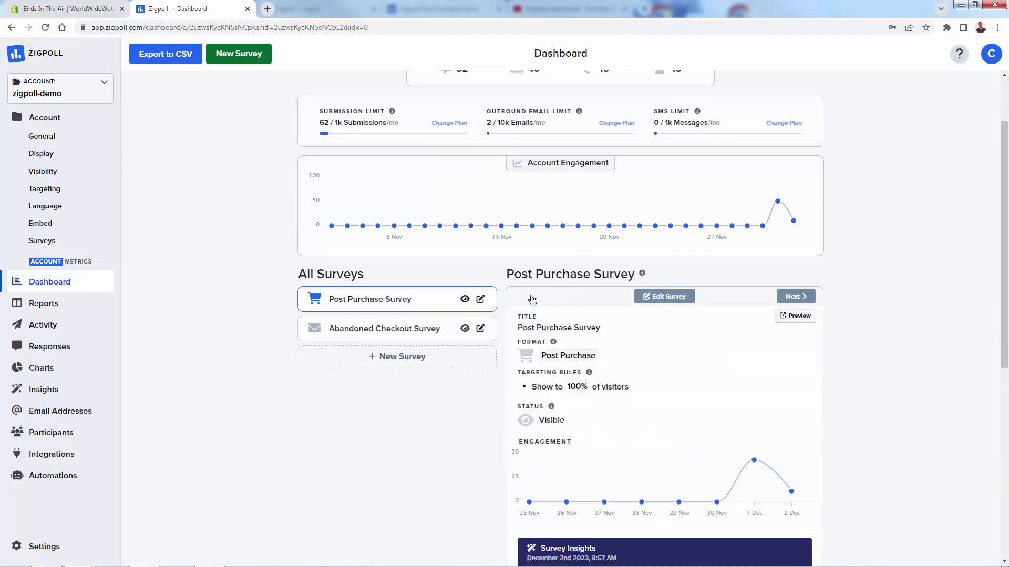
Step: Select the Abandoned Checkout Survey and show its first question, 'Before you go'
{"action": "left_click", "coordinate": [356, 329]}
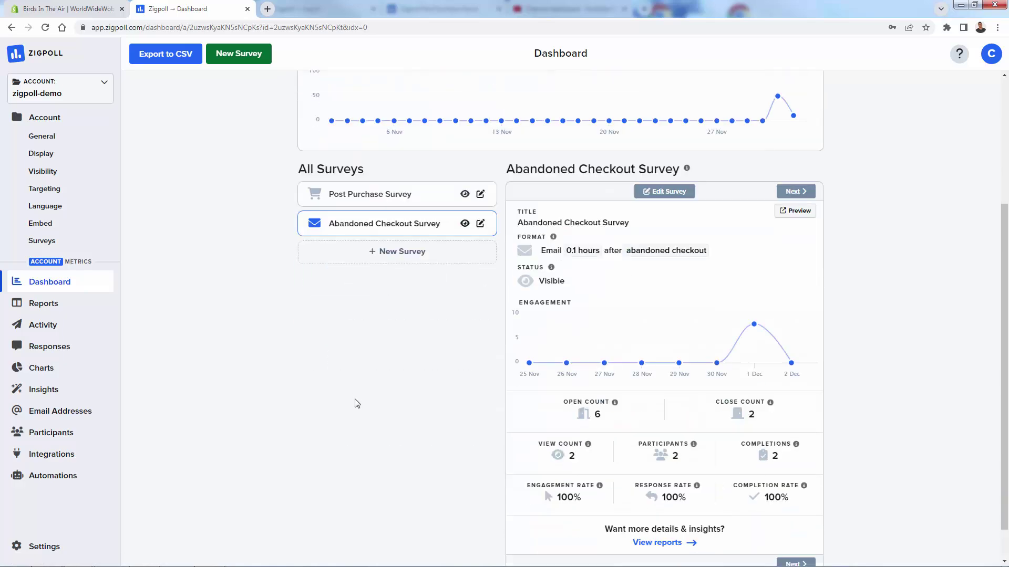
{"action": "scroll", "coordinate": [354, 405], "scroll_direction": "down", "scroll_amount": 3}
{"action": "scroll", "coordinate": [637, 400], "scroll_direction": "up", "scroll_amount": 3}
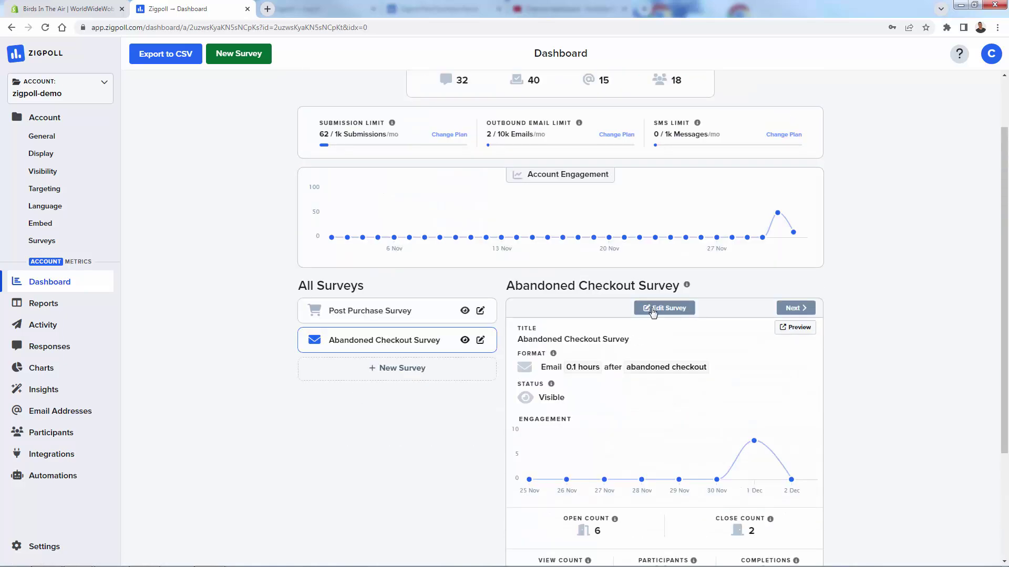
{"action": "left_click", "coordinate": [795, 308]}
{"action": "scroll", "coordinate": [656, 398], "scroll_direction": "down", "scroll_amount": 2}
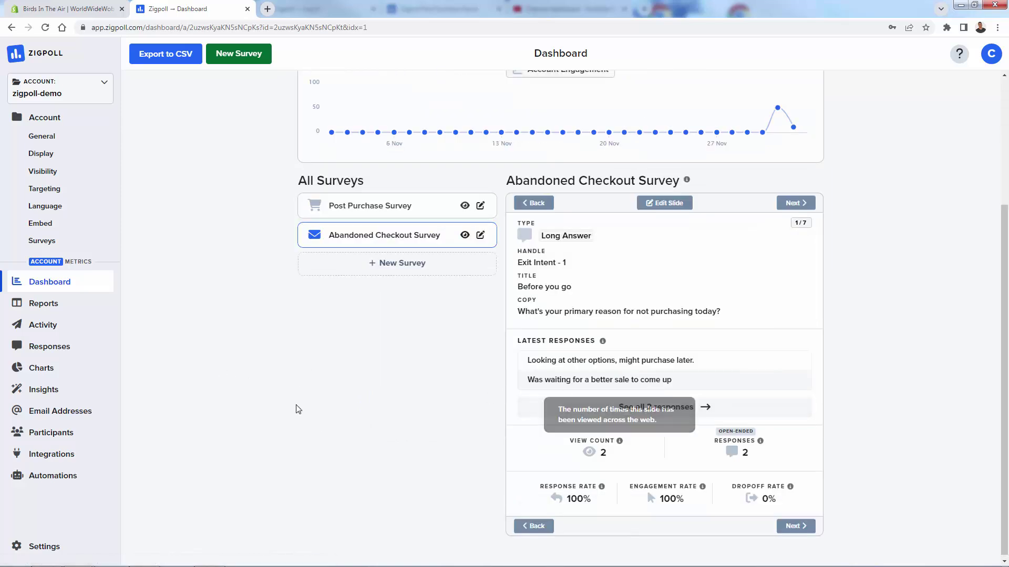
{"action": "scroll", "coordinate": [331, 422], "scroll_direction": "up", "scroll_amount": 3}
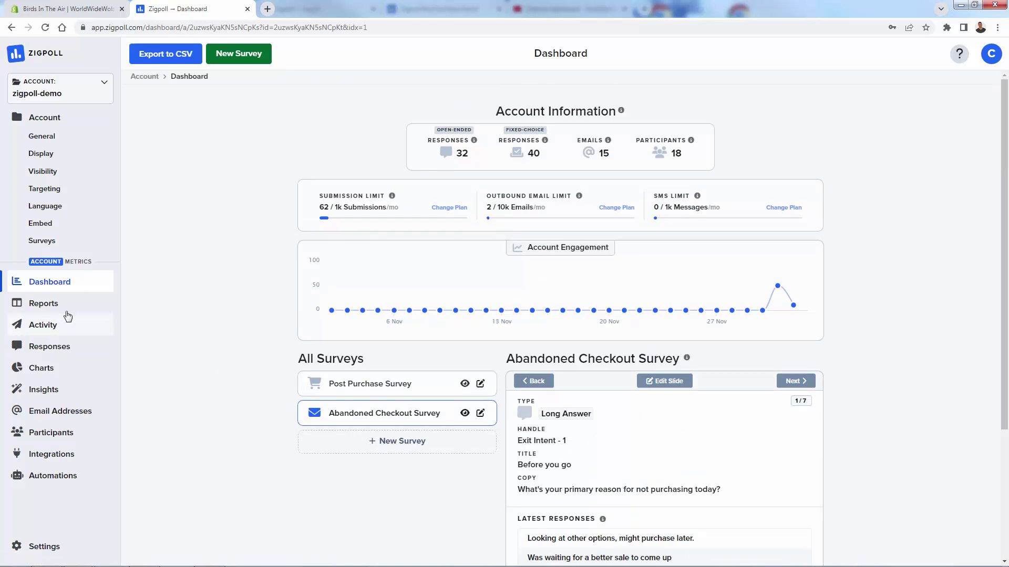
Step: Generate a Post Purchase Survey report from 10/01/2023 to 12/02/2023
{"action": "left_click", "coordinate": [46, 304]}
{"action": "left_click", "coordinate": [359, 151]}
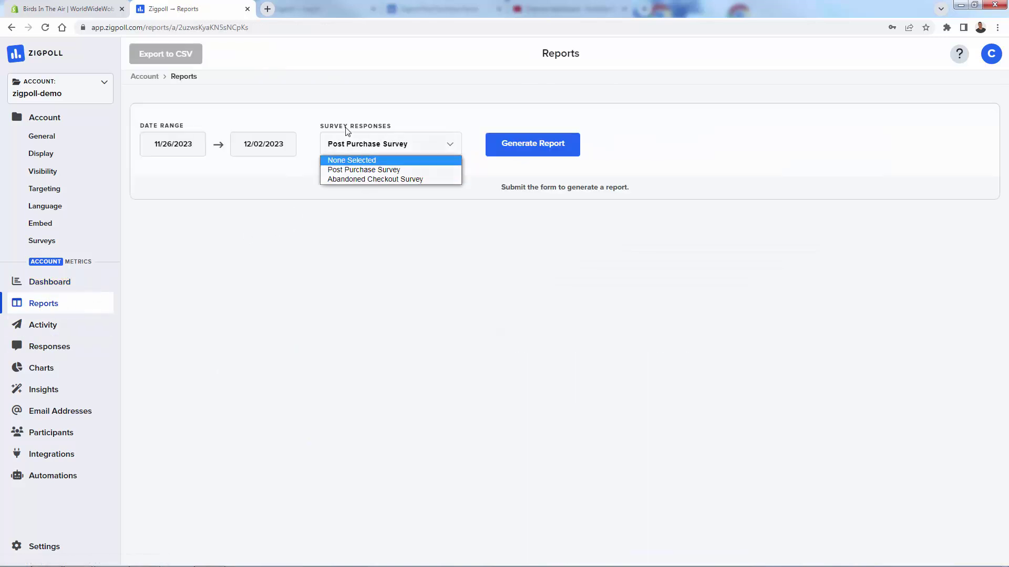
{"action": "left_click", "coordinate": [360, 170]}
{"action": "left_click", "coordinate": [173, 142]}
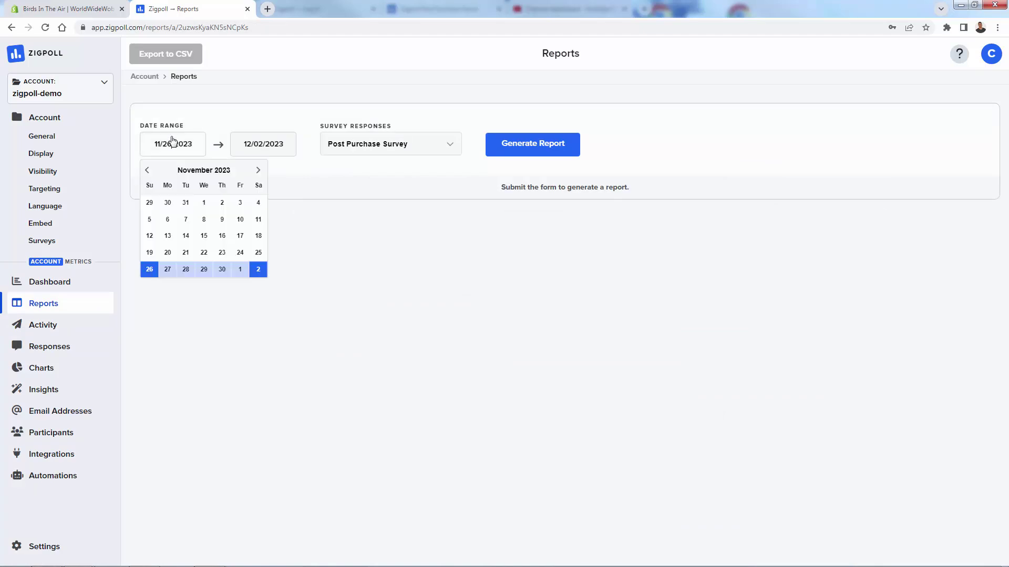
{"action": "left_click", "coordinate": [146, 171]}
{"action": "left_click", "coordinate": [149, 203]}
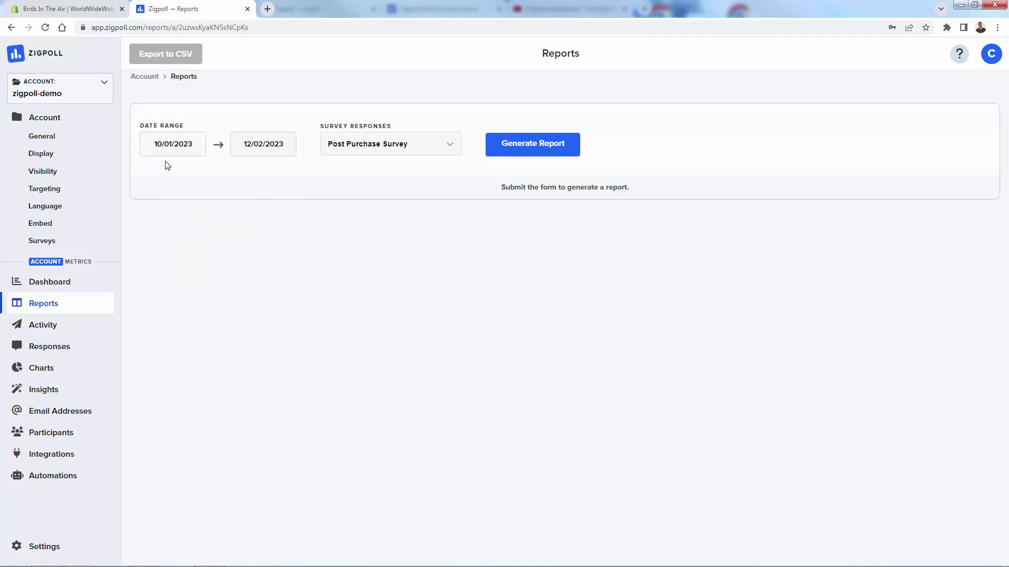
{"action": "left_click", "coordinate": [551, 146]}
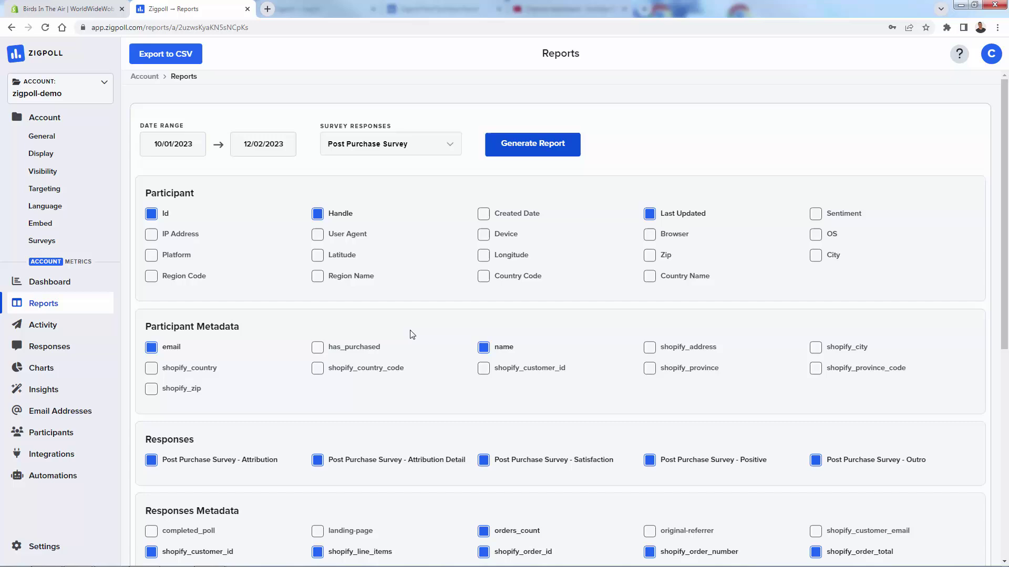
Step: Swap the report's Platform column for Region Name, browse the table, and open the Activity feed
{"action": "scroll", "coordinate": [224, 220], "scroll_direction": "down", "scroll_amount": 2}
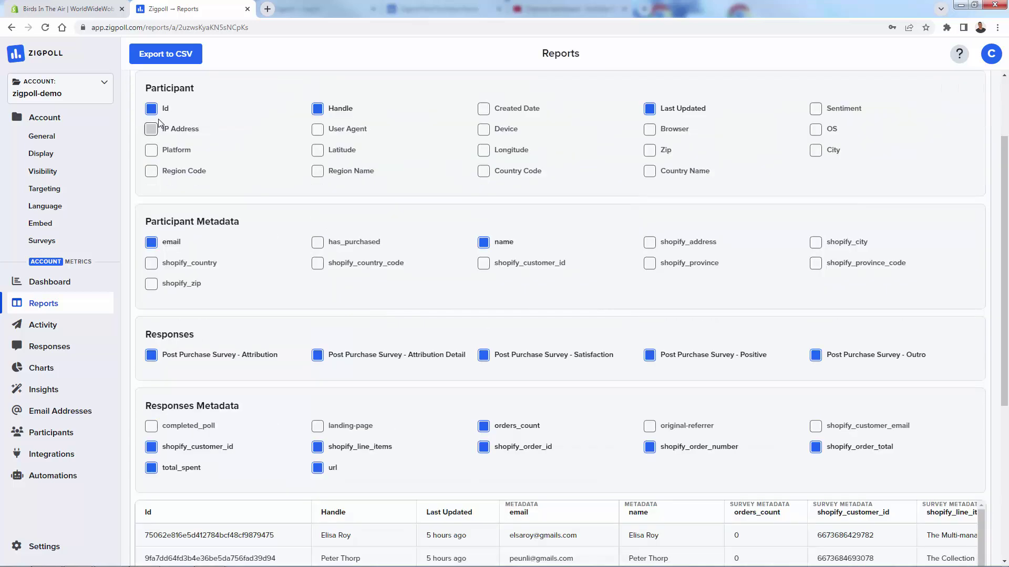
{"action": "scroll", "coordinate": [337, 142], "scroll_direction": "down", "scroll_amount": 1}
{"action": "scroll", "coordinate": [242, 160], "scroll_direction": "up", "scroll_amount": 2}
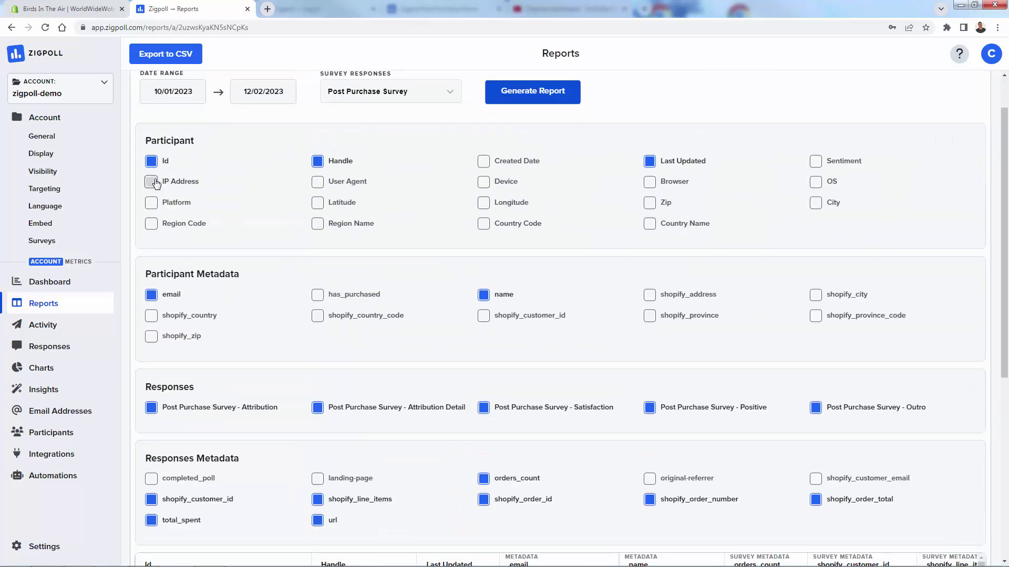
{"action": "left_click", "coordinate": [152, 202]}
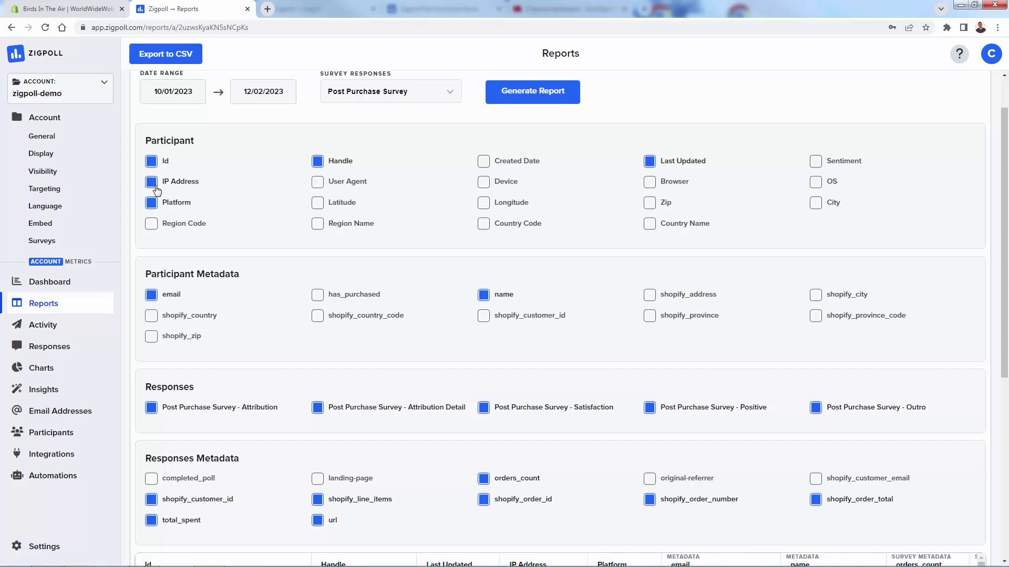
{"action": "left_click", "coordinate": [317, 224]}
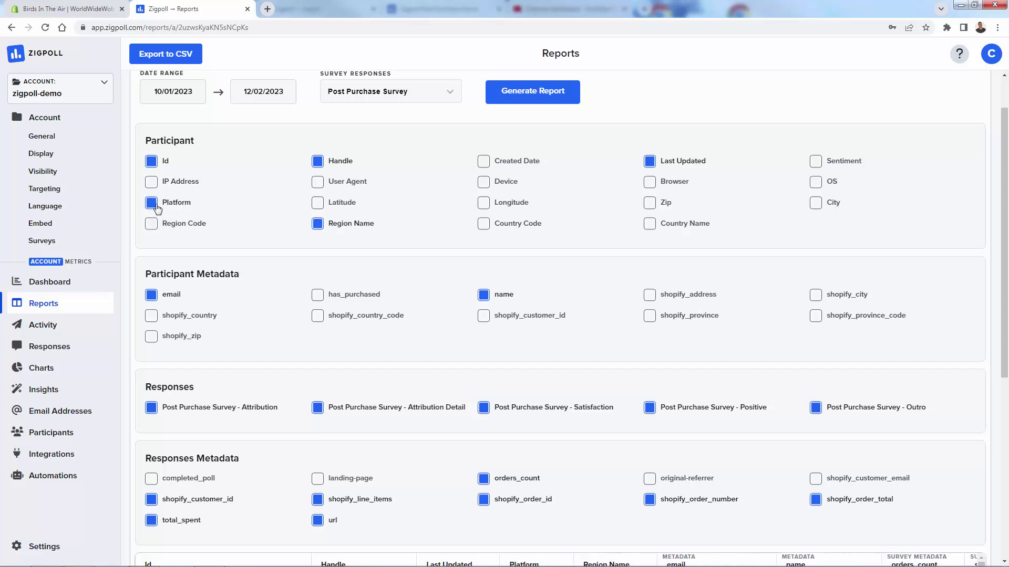
{"action": "left_click", "coordinate": [152, 202]}
{"action": "scroll", "coordinate": [224, 326], "scroll_direction": "down", "scroll_amount": 6}
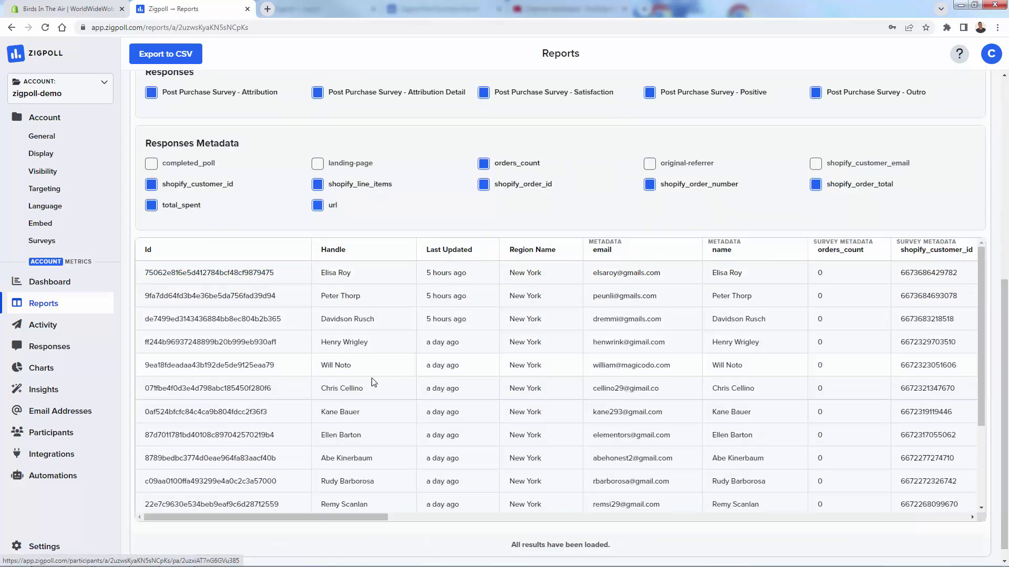
{"action": "left_click_drag", "start_coordinate": [341, 522], "coordinate": [888, 478]}
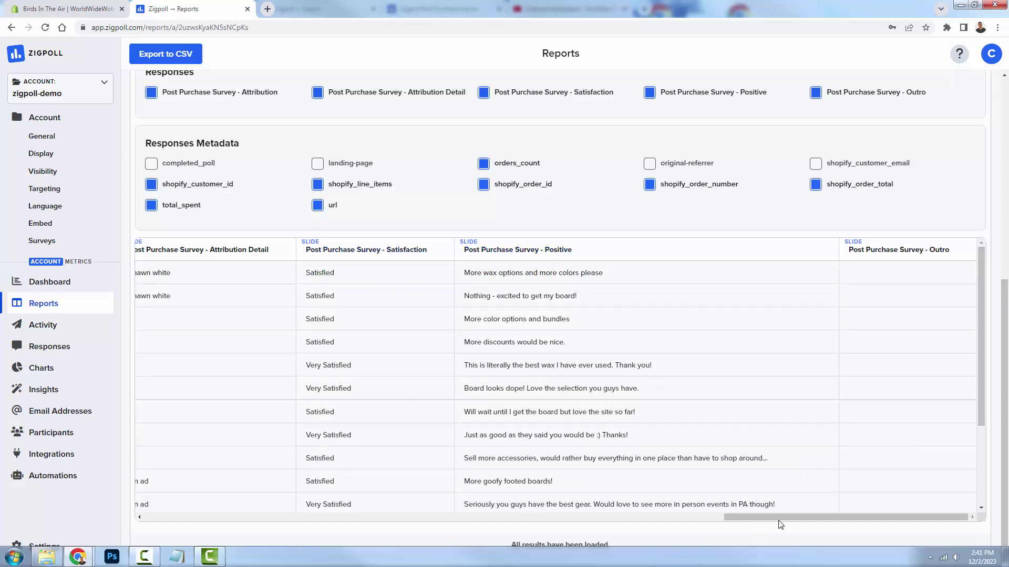
{"action": "left_click_drag", "start_coordinate": [779, 521], "coordinate": [200, 519]}
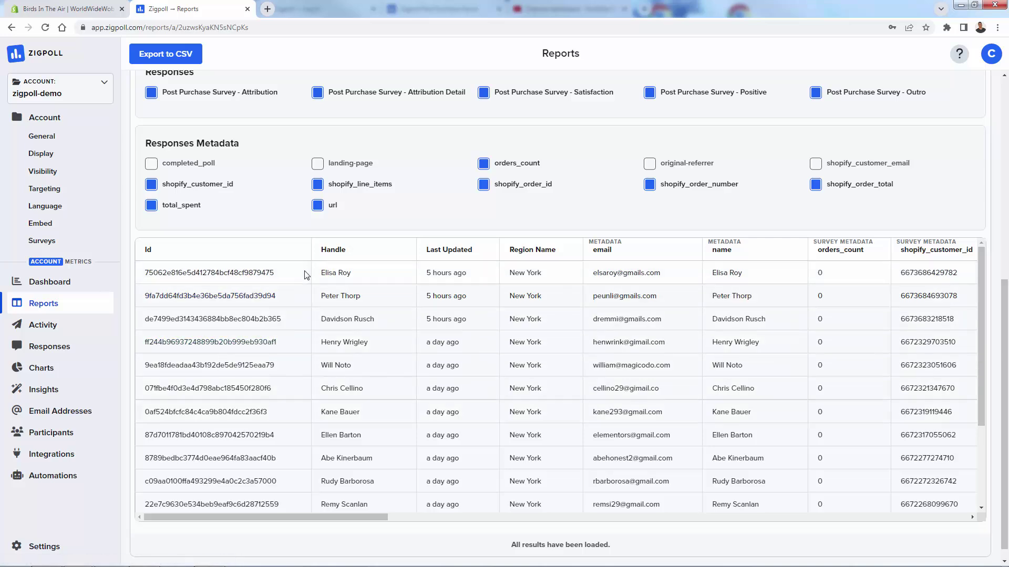
{"action": "left_click", "coordinate": [61, 326]}
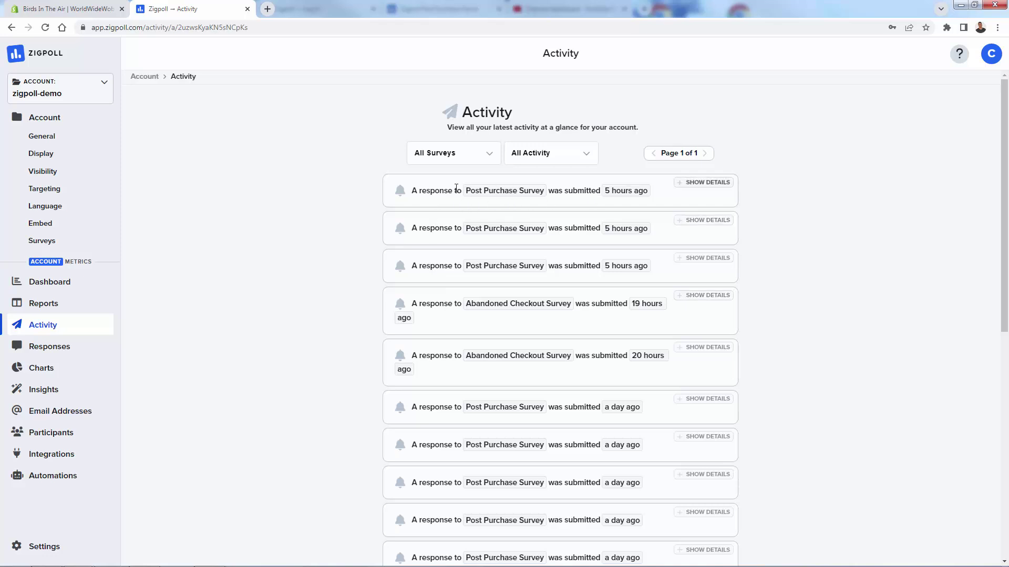
Step: Scroll through the Post Purchase Survey's individual responses
{"action": "left_click", "coordinate": [64, 354]}
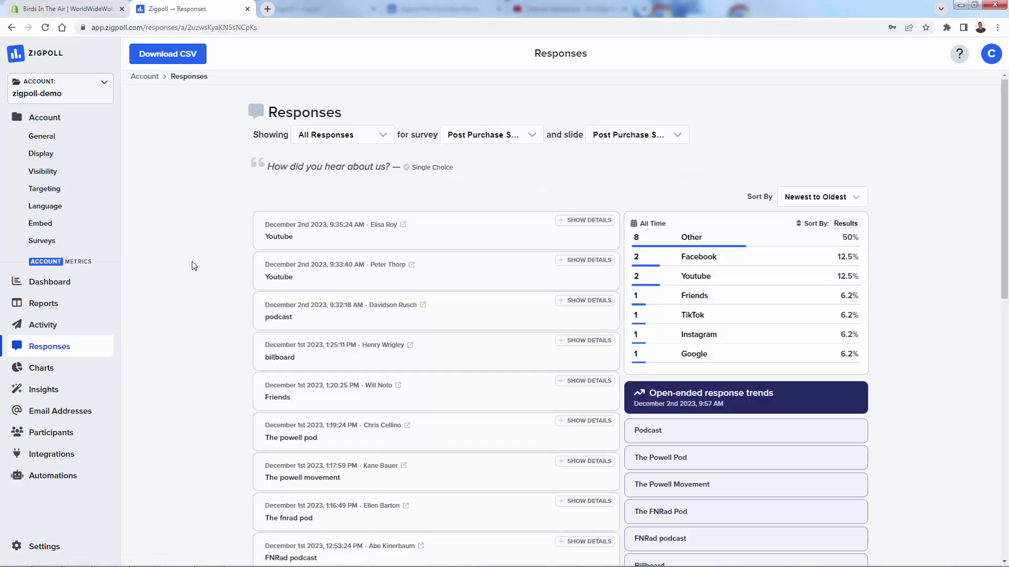
{"action": "scroll", "coordinate": [193, 266], "scroll_direction": "down", "scroll_amount": 3}
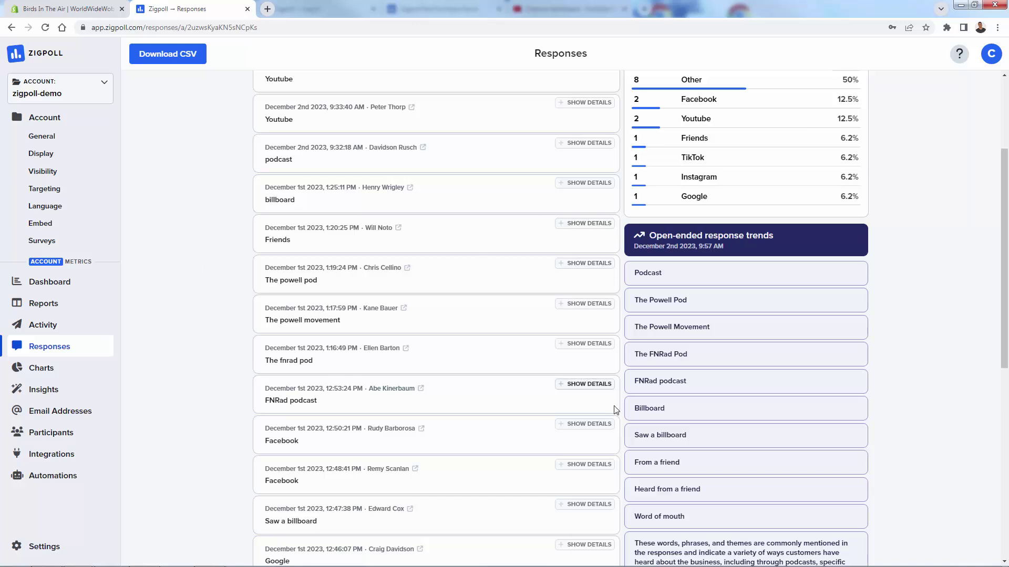
{"action": "scroll", "coordinate": [228, 300], "scroll_direction": "up", "scroll_amount": 1}
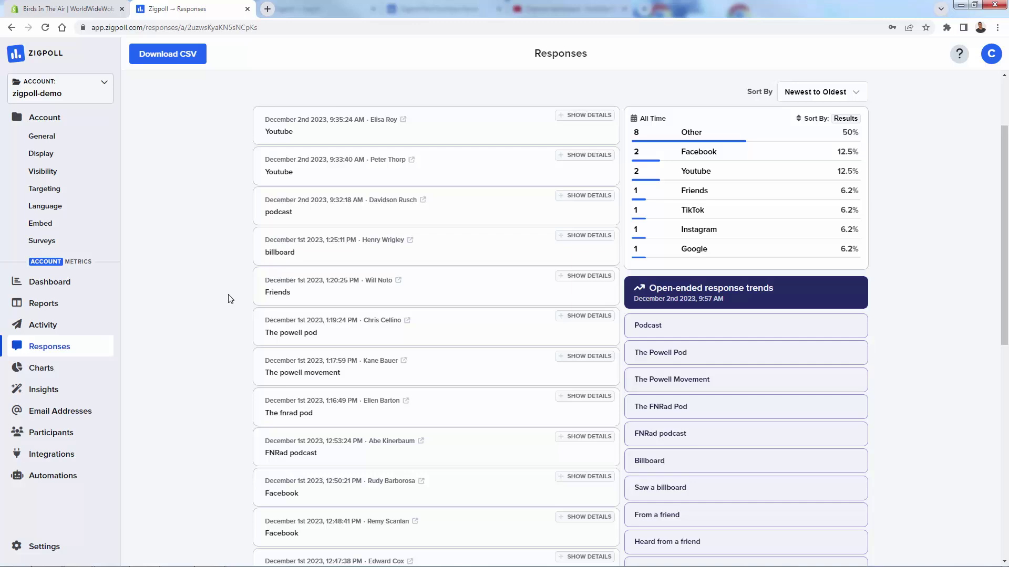
{"action": "scroll", "coordinate": [573, 313], "scroll_direction": "down", "scroll_amount": 1}
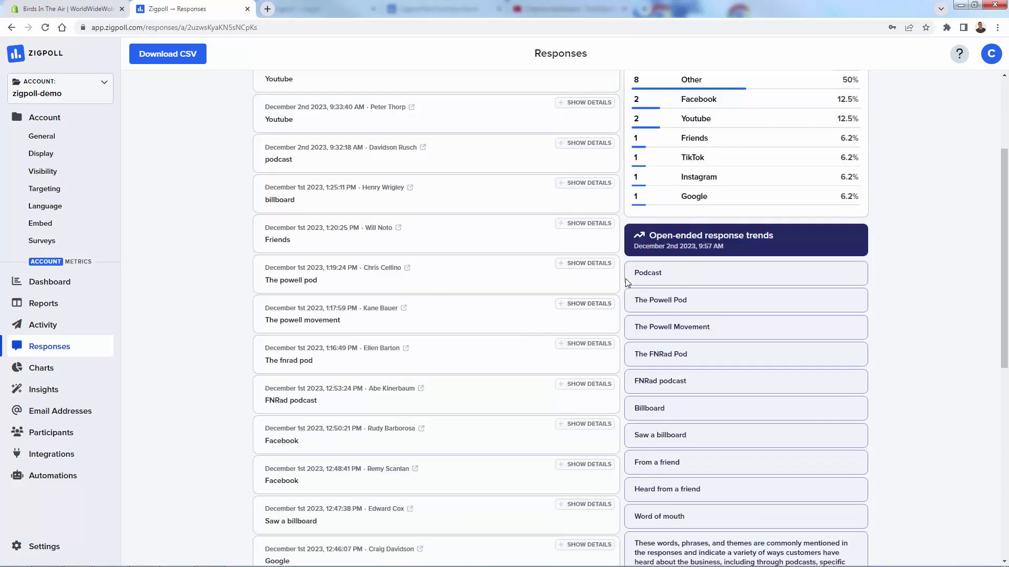
{"action": "double_click", "coordinate": [649, 301]}
{"action": "left_click", "coordinate": [684, 277]}
Step: View the survey's charts, where Other leads 'How did you hear about us?' at 50%
{"action": "left_click", "coordinate": [57, 368]}
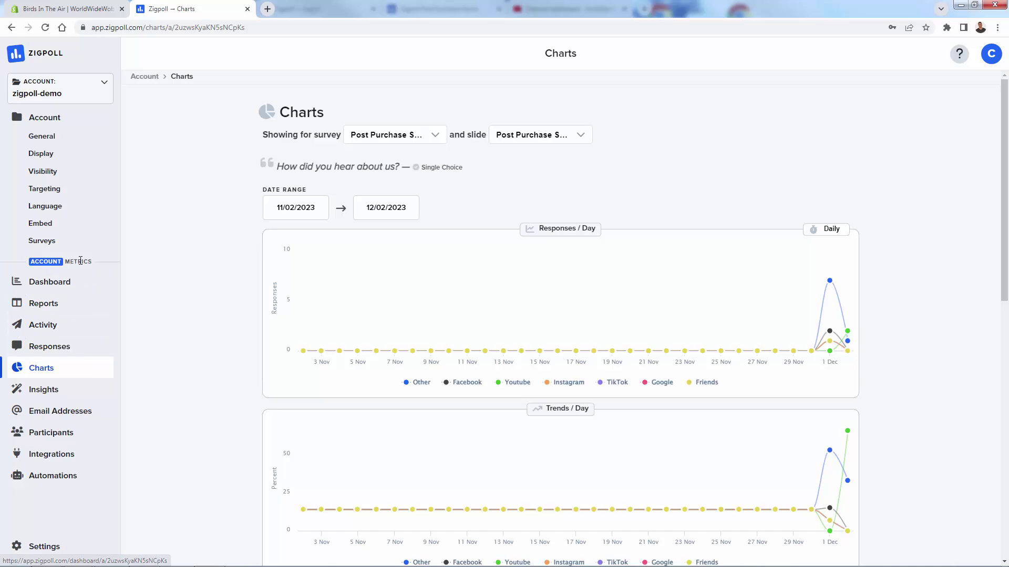
{"action": "scroll", "coordinate": [200, 307], "scroll_direction": "down", "scroll_amount": 5}
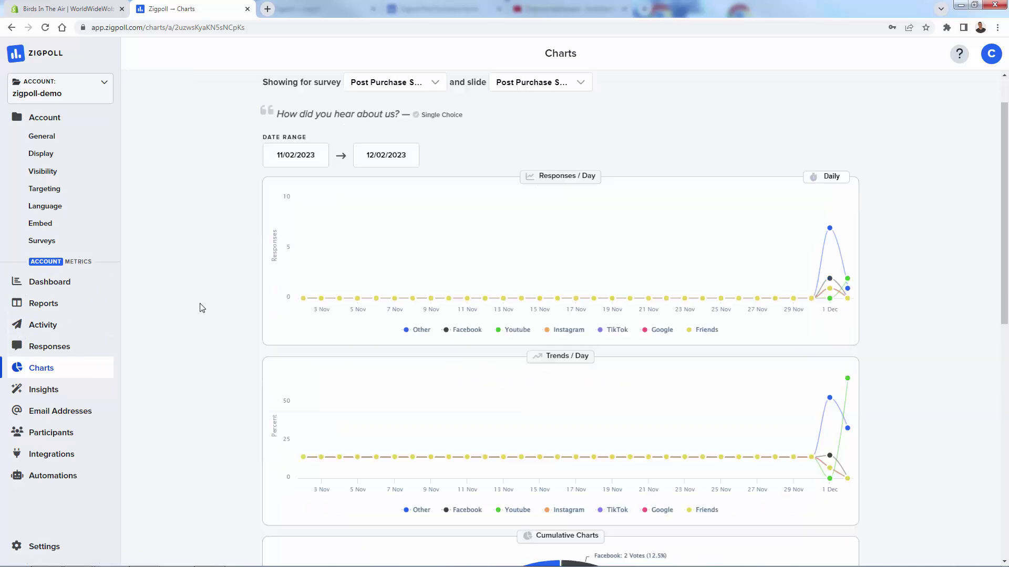
{"action": "scroll", "coordinate": [200, 308], "scroll_direction": "down", "scroll_amount": 3}
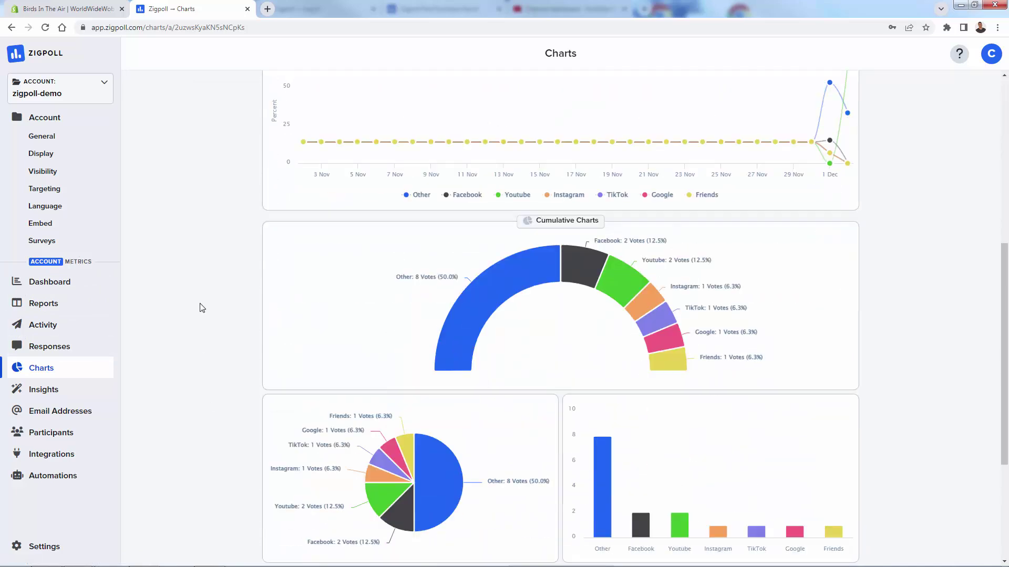
{"action": "scroll", "coordinate": [504, 257], "scroll_direction": "down", "scroll_amount": 3}
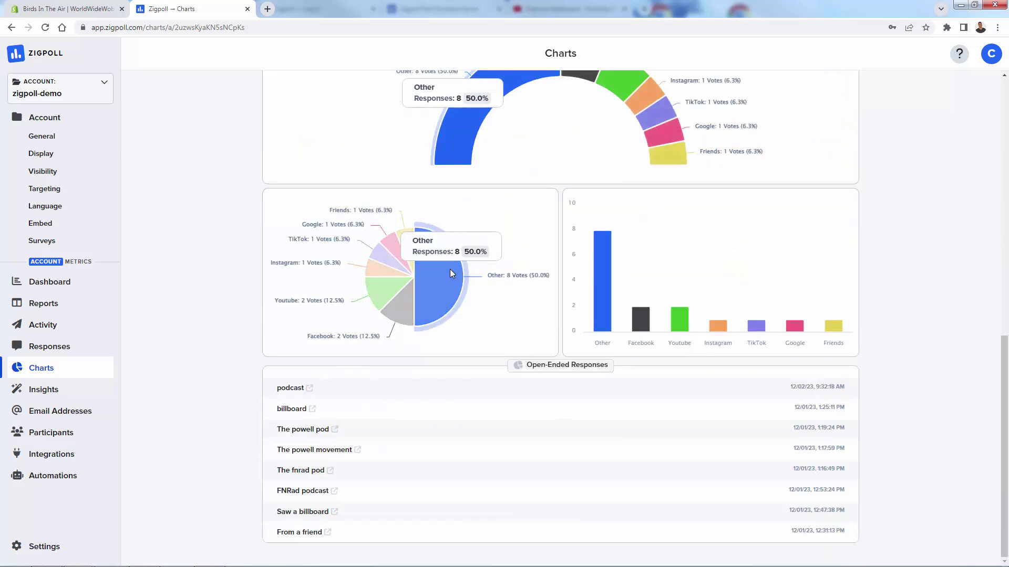
Step: Ask the Insights assistant when is the best time to give a survey, then open Integrations
{"action": "left_click", "coordinate": [34, 389]}
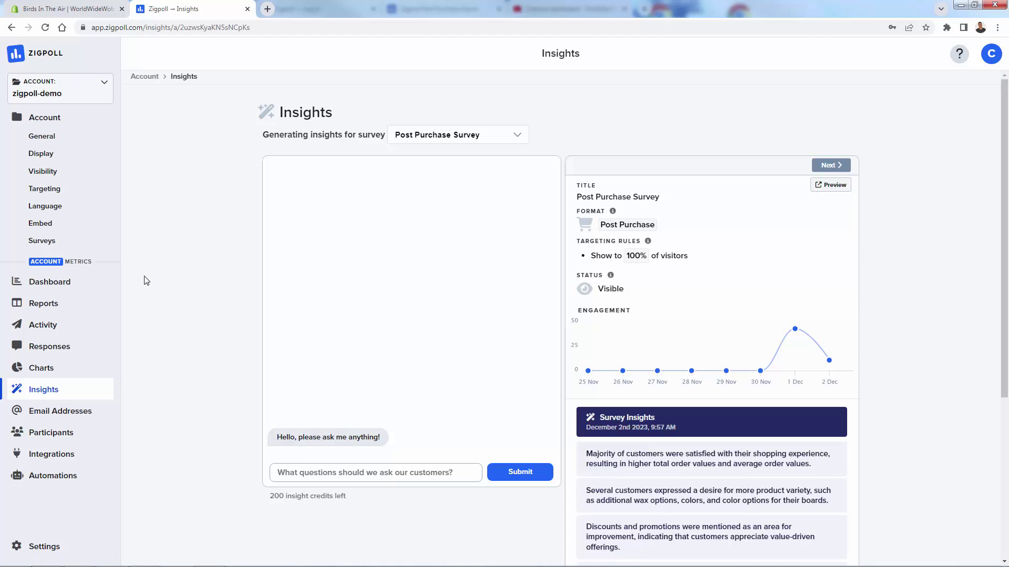
{"action": "scroll", "coordinate": [172, 245], "scroll_direction": "down", "scroll_amount": 2}
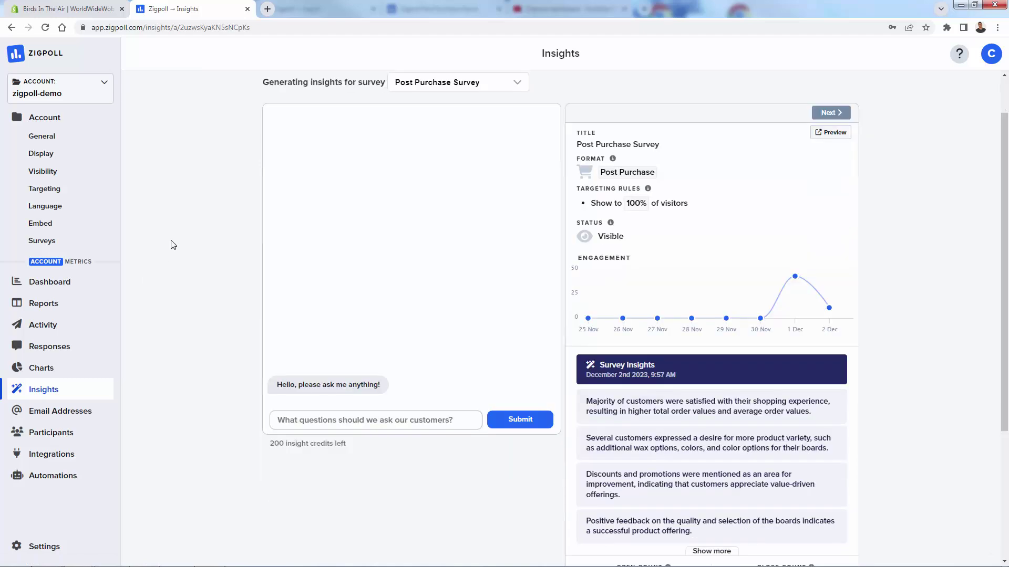
{"action": "scroll", "coordinate": [173, 245], "scroll_direction": "up", "scroll_amount": 2}
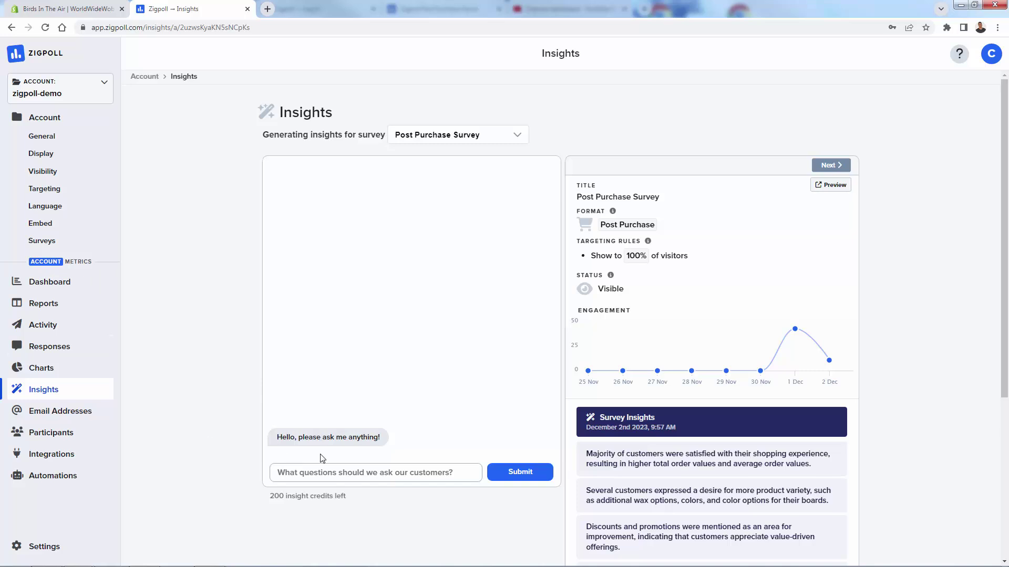
{"action": "left_click", "coordinate": [316, 470]}
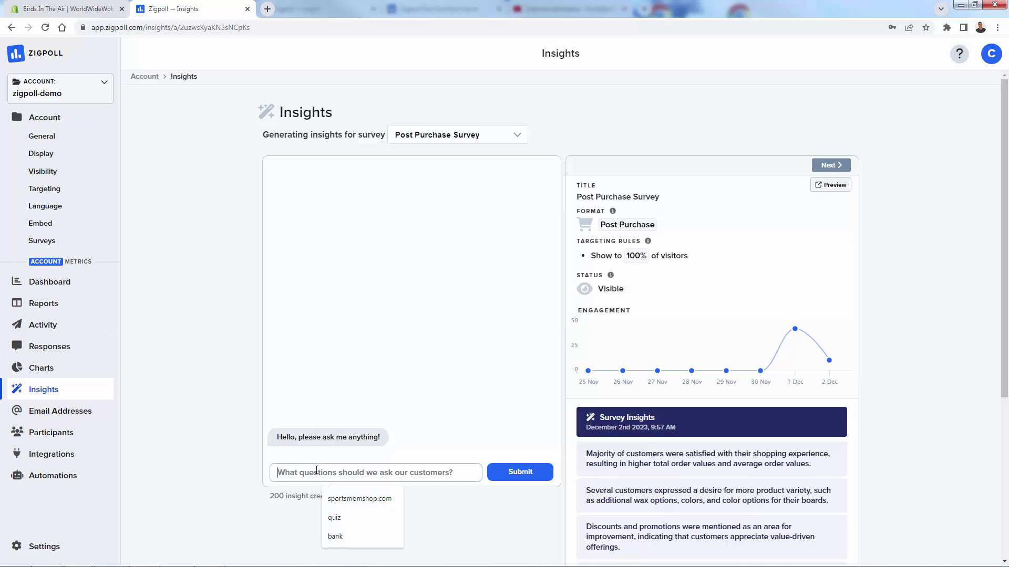
{"action": "left_click", "coordinate": [227, 479]}
{"action": "left_click", "coordinate": [365, 471]}
{"action": "type", "text": "When is the b"}
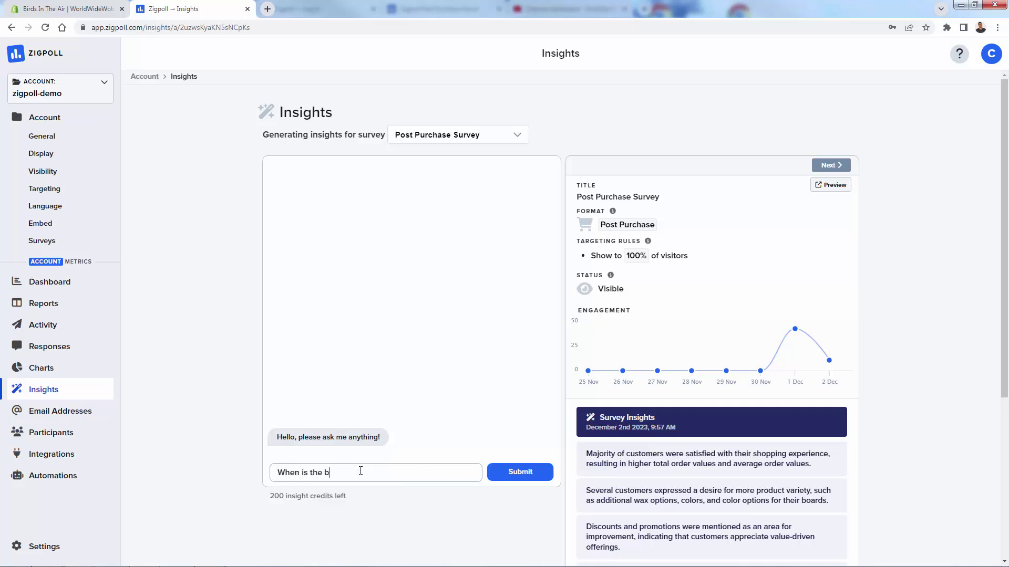
{"action": "type", "text": "est time to give a survey?"}
{"action": "left_click", "coordinate": [520, 472]}
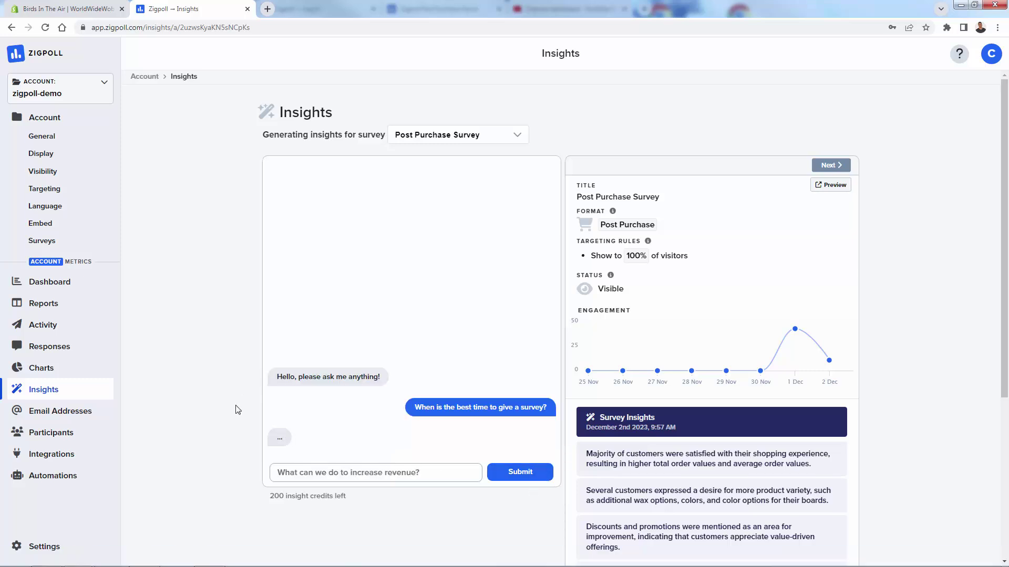
{"action": "left_click_drag", "start_coordinate": [277, 373], "coordinate": [451, 402]}
{"action": "left_click", "coordinate": [389, 455]}
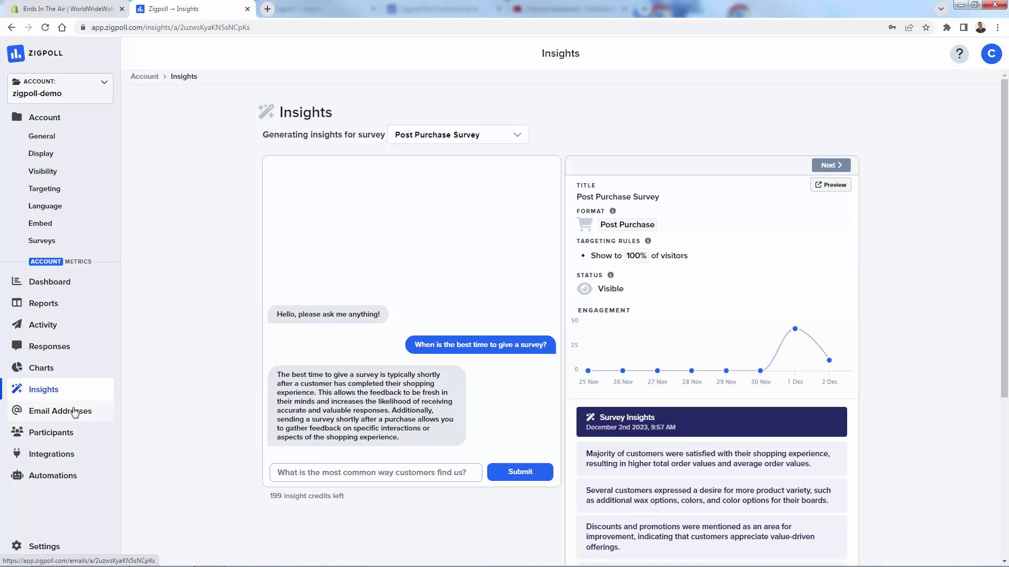
{"action": "left_click", "coordinate": [62, 455]}
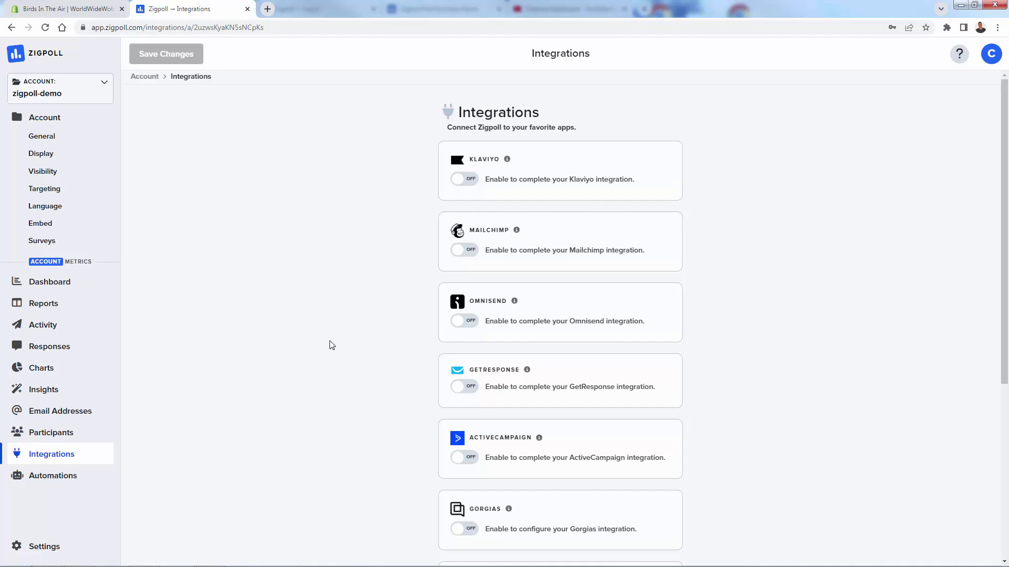
Step: Look over the switched-off integrations like Klaviyo and Mailchimp, then return to the Dashboard
{"action": "scroll", "coordinate": [540, 279], "scroll_direction": "down", "scroll_amount": 1}
{"action": "scroll", "coordinate": [541, 405], "scroll_direction": "up", "scroll_amount": 1}
{"action": "scroll", "coordinate": [423, 307], "scroll_direction": "down", "scroll_amount": 5}
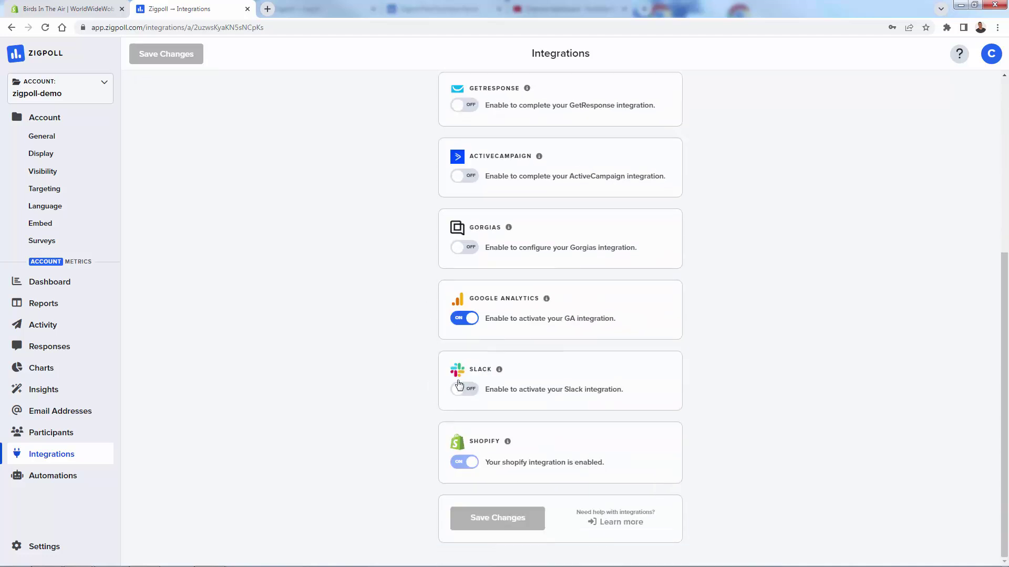
{"action": "scroll", "coordinate": [348, 425], "scroll_direction": "up", "scroll_amount": 5}
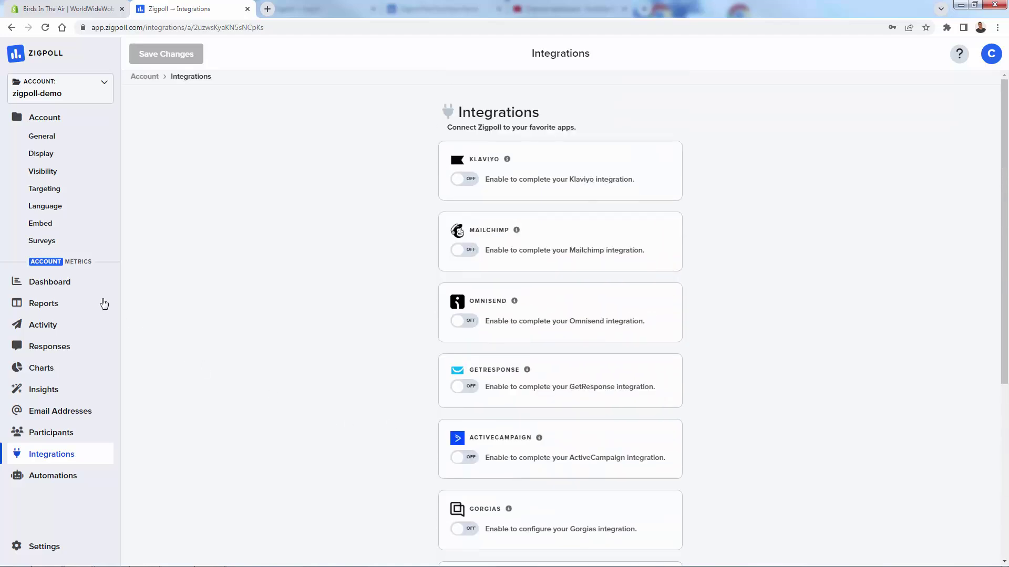
{"action": "left_click", "coordinate": [58, 284]}
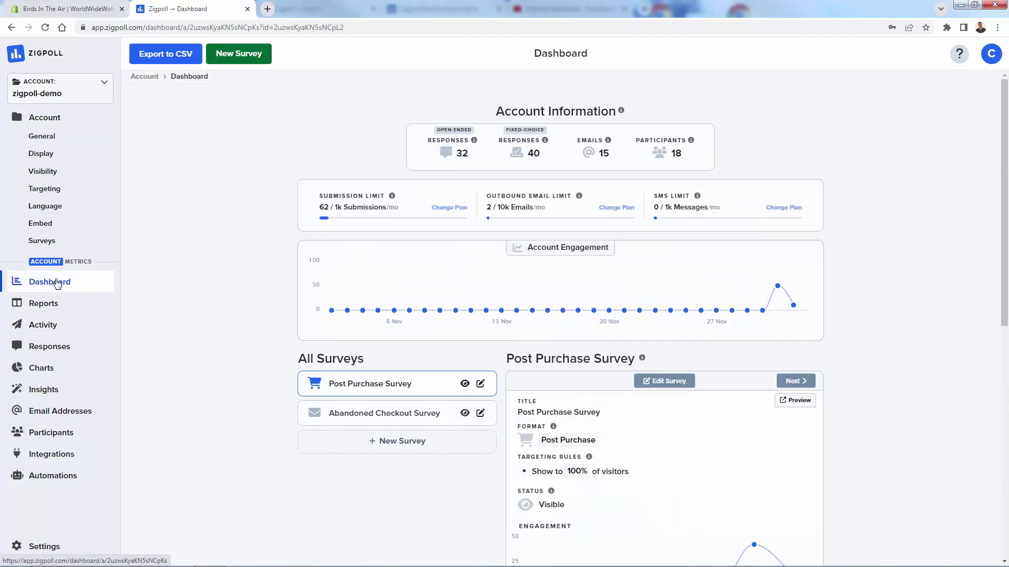
Step: Open the Post Purchase Survey's settings and switch it off, then back to LIVE
{"action": "left_click", "coordinate": [480, 384]}
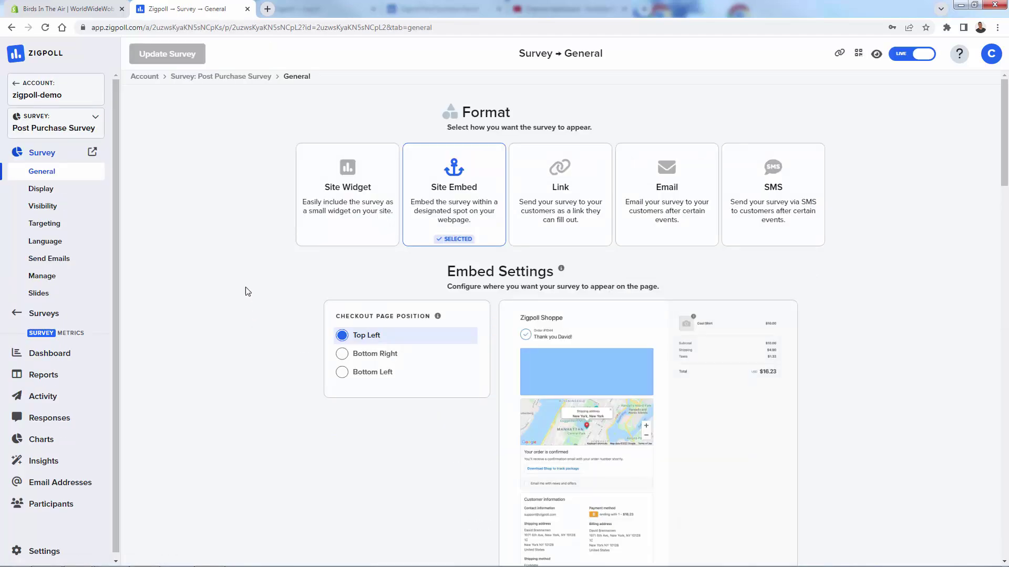
{"action": "scroll", "coordinate": [248, 291], "scroll_direction": "down", "scroll_amount": 1}
{"action": "scroll", "coordinate": [248, 291], "scroll_direction": "down", "scroll_amount": 2}
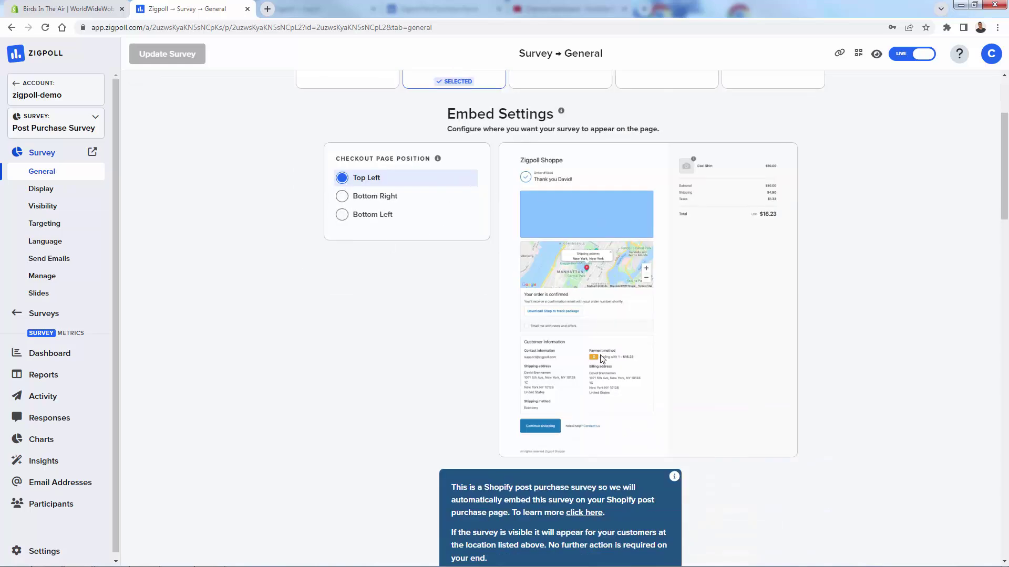
{"action": "scroll", "coordinate": [603, 359], "scroll_direction": "up", "scroll_amount": 3}
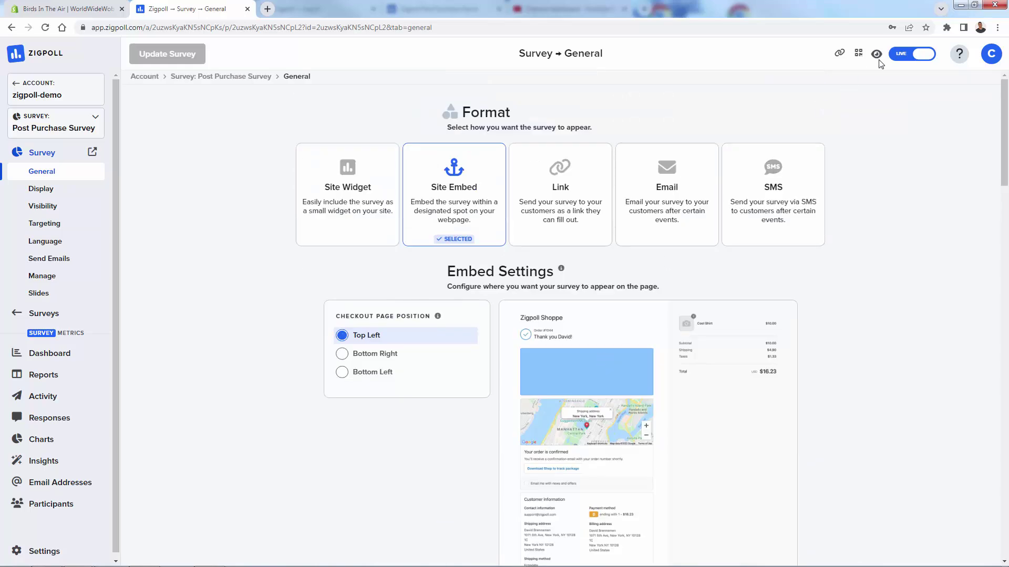
{"action": "left_click", "coordinate": [917, 55]}
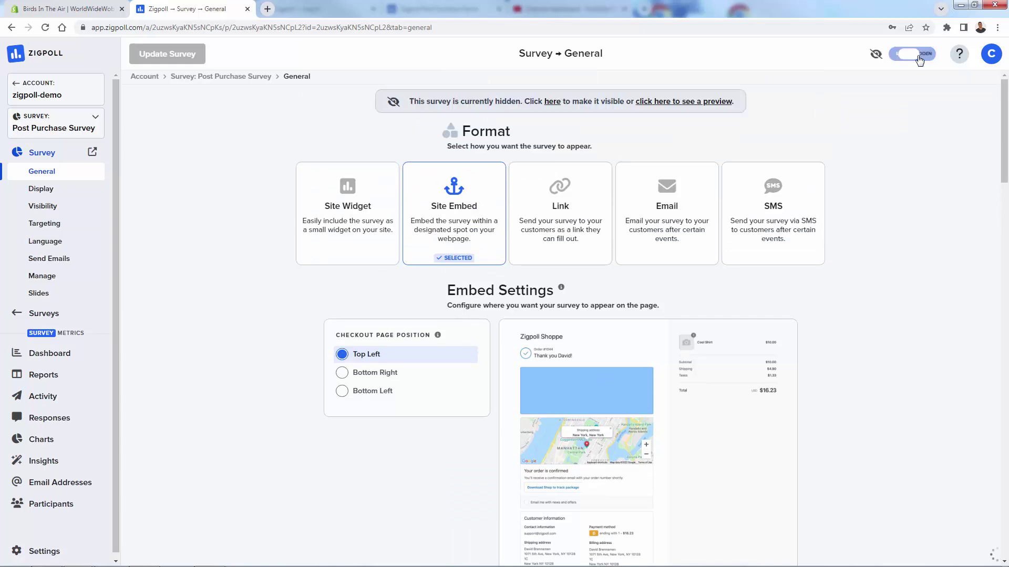
{"action": "left_click", "coordinate": [918, 58]}
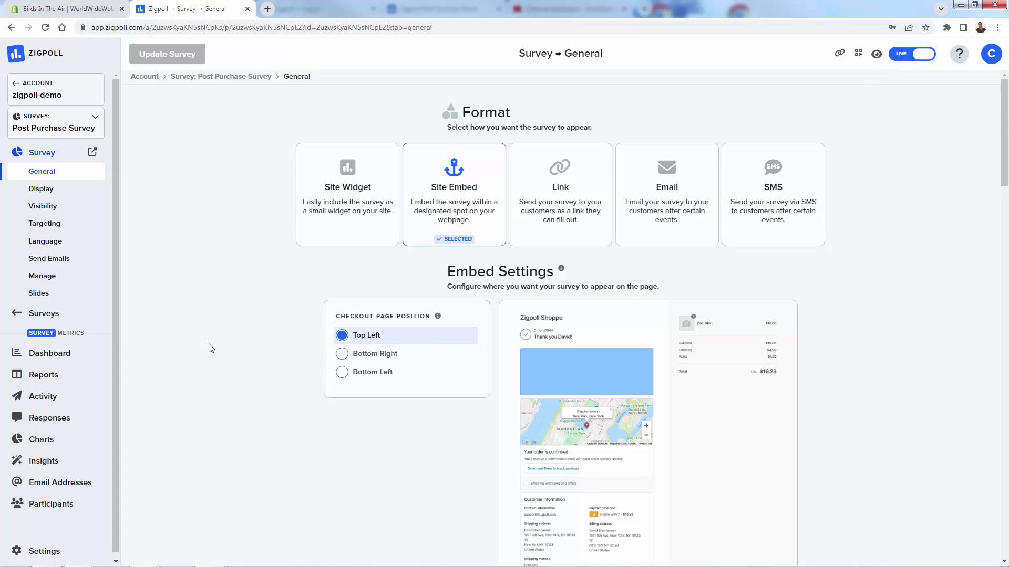
Step: Review the Display, Visibility and Targeting pages, ending on General with Site Embed format
{"action": "scroll", "coordinate": [210, 347], "scroll_direction": "down", "scroll_amount": 8}
{"action": "scroll", "coordinate": [209, 347], "scroll_direction": "down", "scroll_amount": 1}
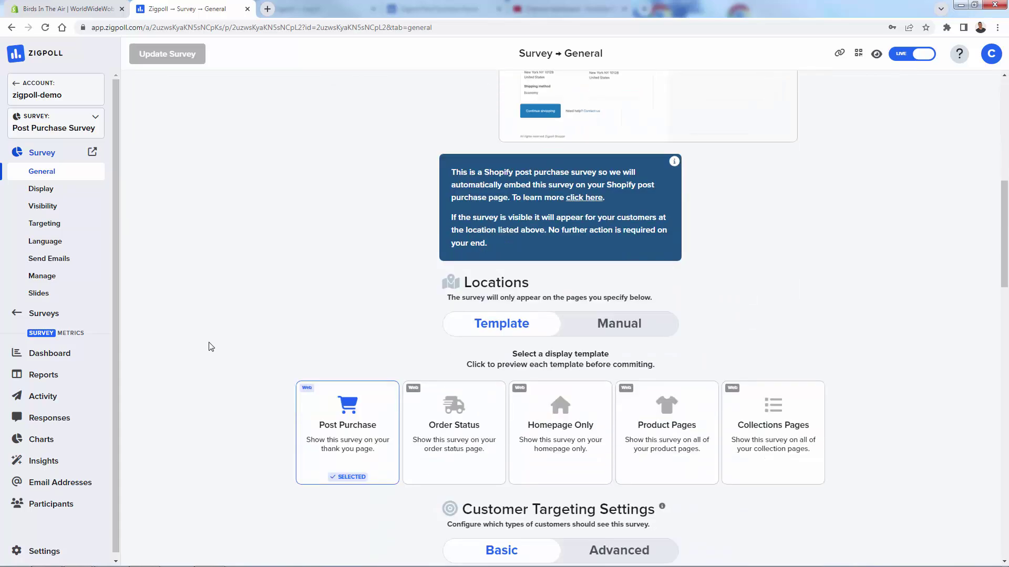
{"action": "scroll", "coordinate": [209, 347], "scroll_direction": "down", "scroll_amount": 10}
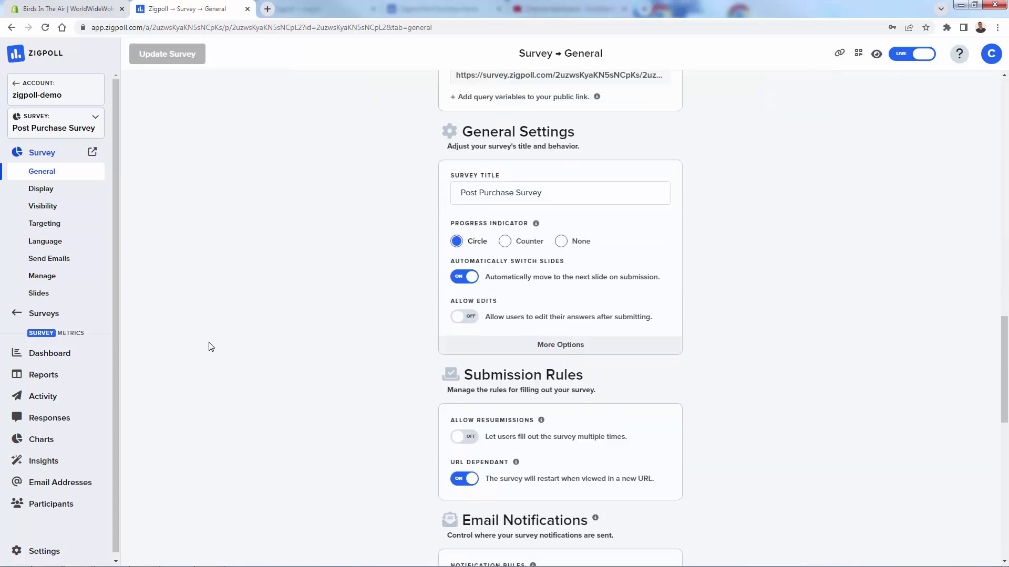
{"action": "scroll", "coordinate": [209, 347], "scroll_direction": "down", "scroll_amount": 10}
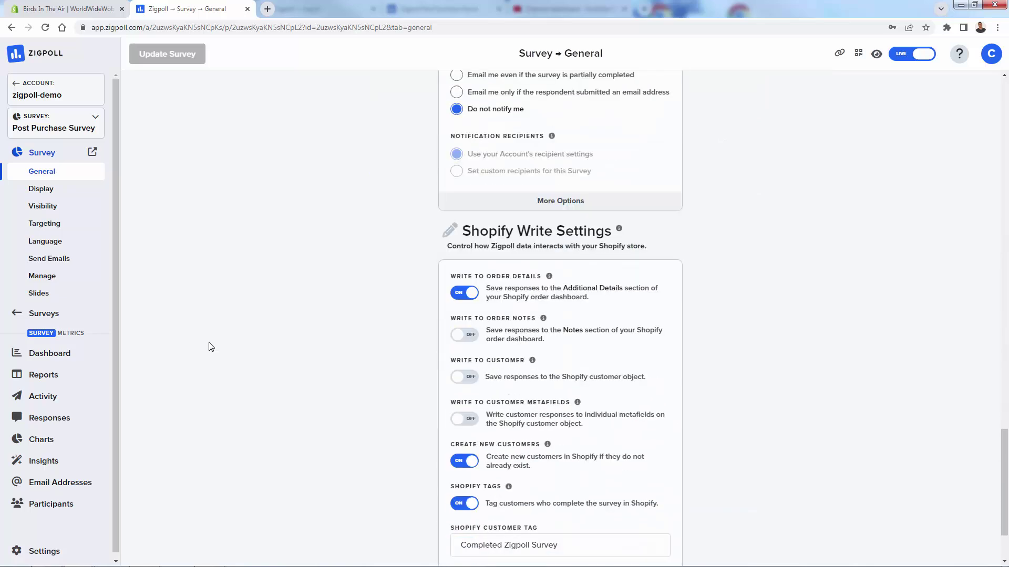
{"action": "scroll", "coordinate": [209, 346], "scroll_direction": "down", "scroll_amount": 2}
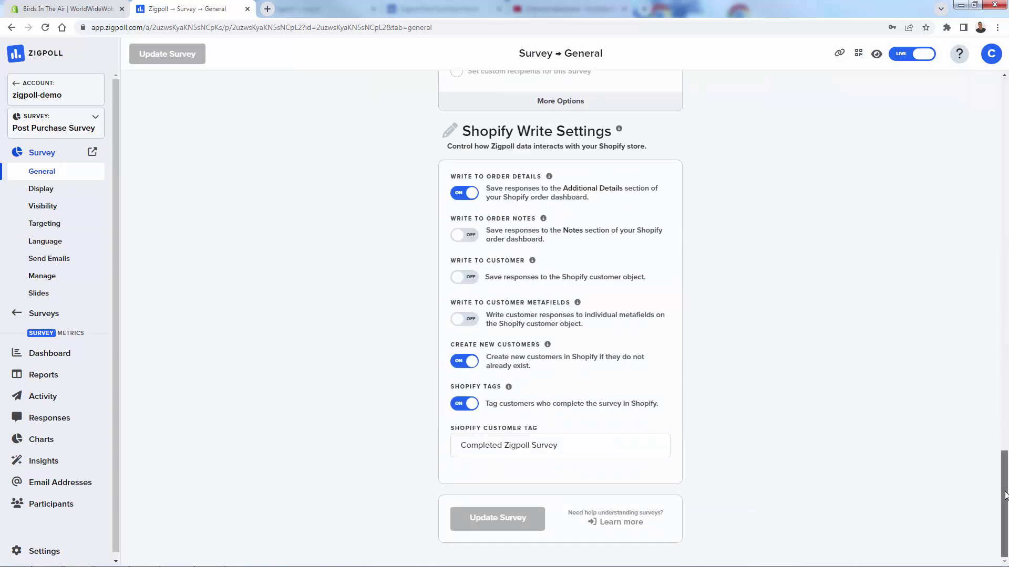
{"action": "left_click_drag", "start_coordinate": [1006, 496], "coordinate": [1007, 135]}
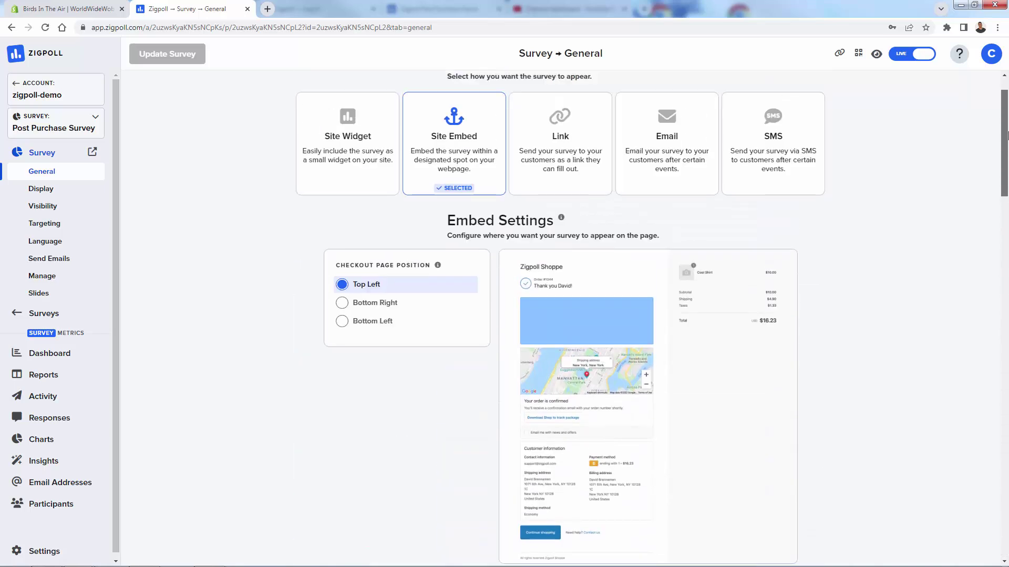
{"action": "scroll", "coordinate": [325, 355], "scroll_direction": "up", "scroll_amount": 1}
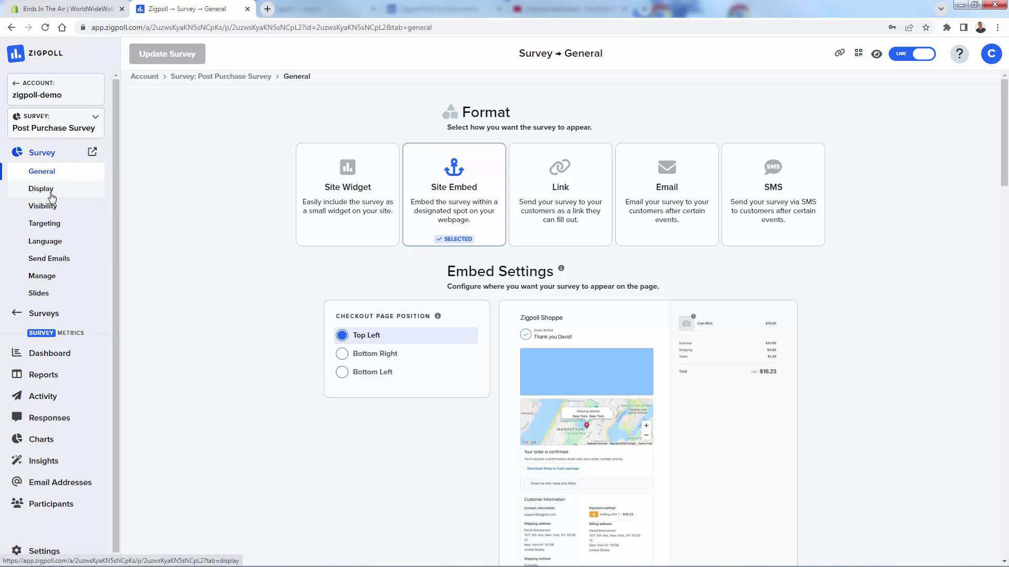
{"action": "left_click", "coordinate": [51, 190]}
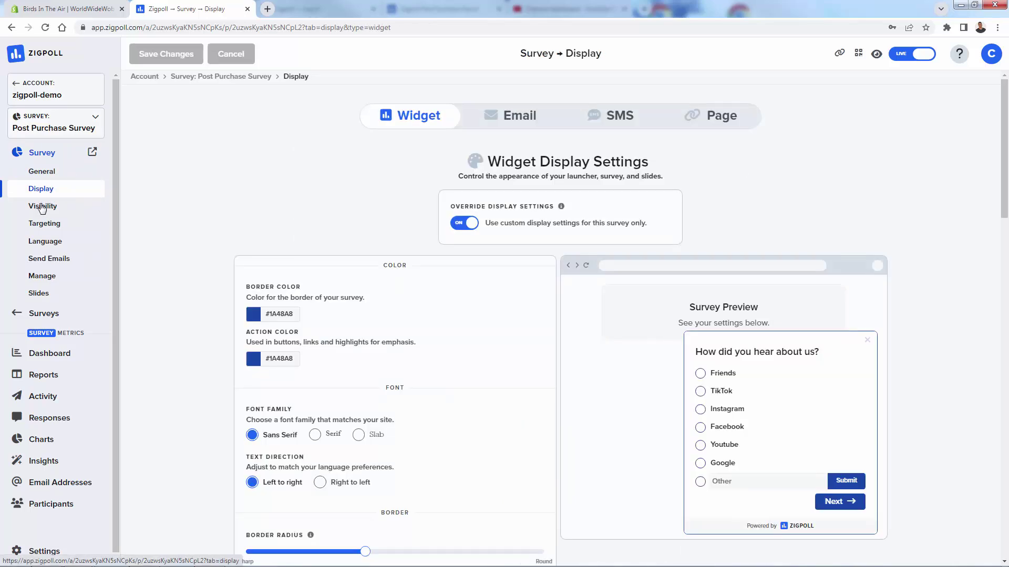
{"action": "left_click", "coordinate": [36, 213]}
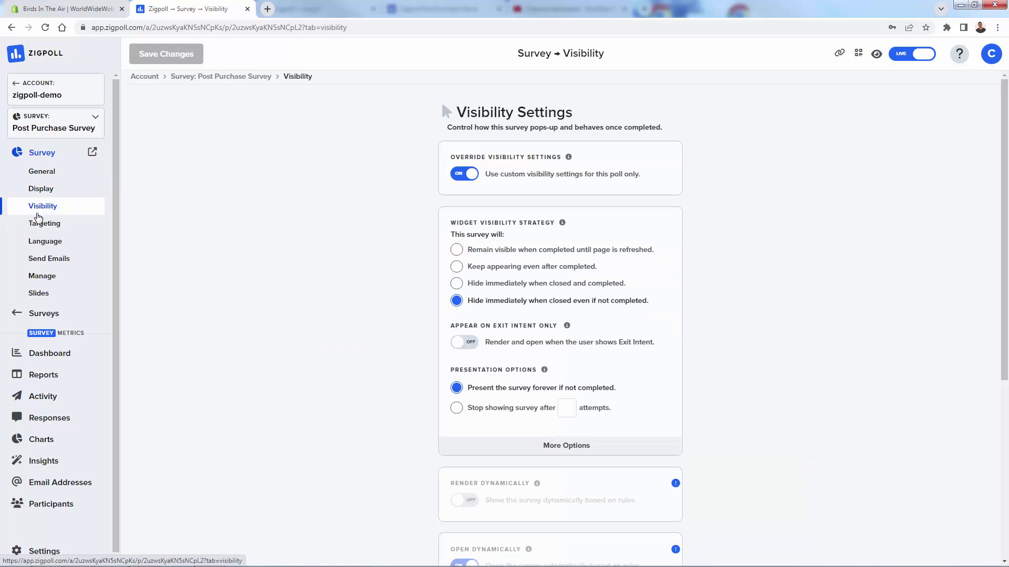
{"action": "left_click", "coordinate": [46, 224]}
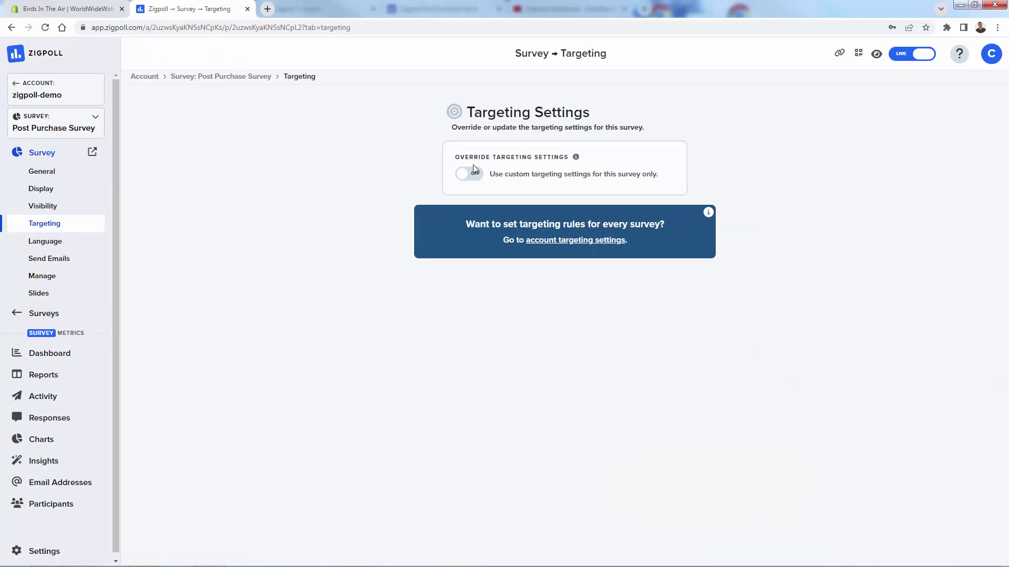
{"action": "left_click", "coordinate": [41, 171]}
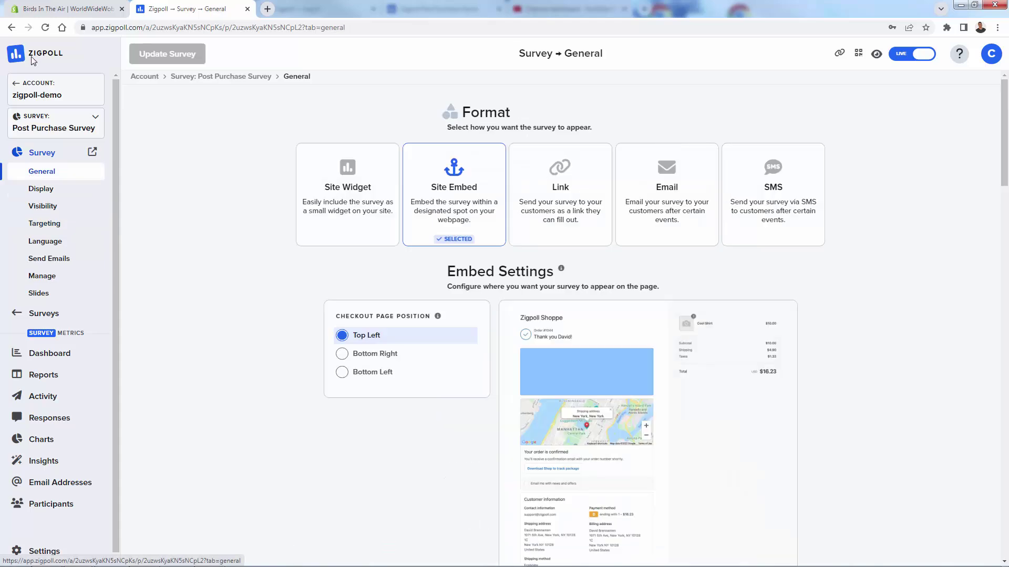
Step: Start a new survey from a template and expand the grid to show Abandoned Checkout
{"action": "left_click", "coordinate": [38, 48]}
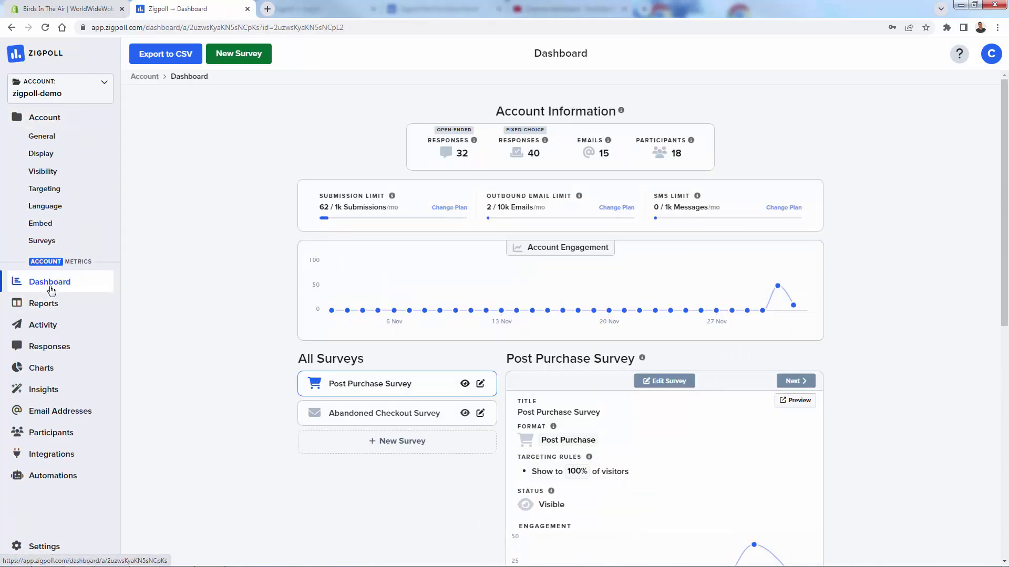
{"action": "left_click", "coordinate": [236, 56]}
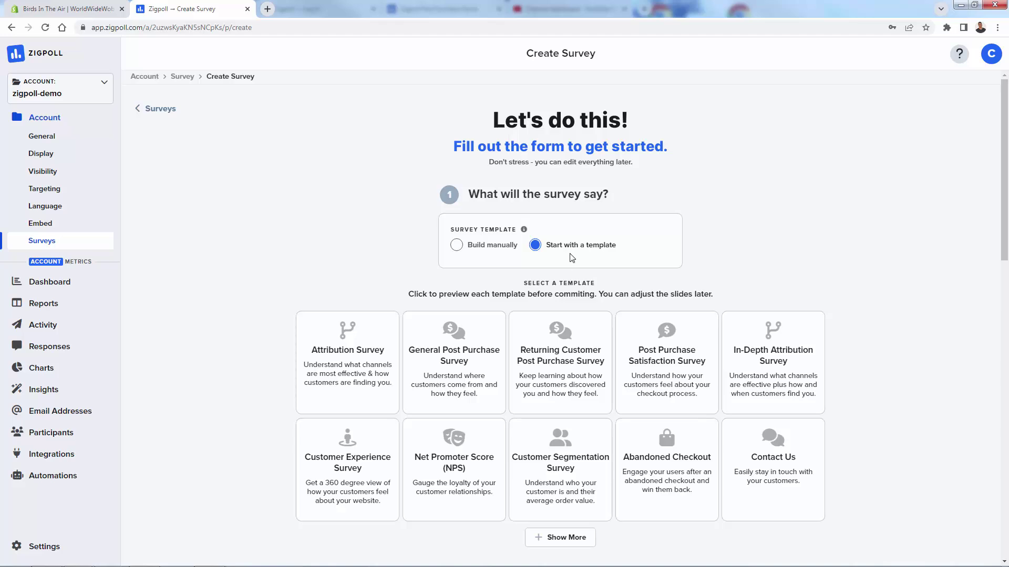
{"action": "scroll", "coordinate": [366, 288], "scroll_direction": "down", "scroll_amount": 2}
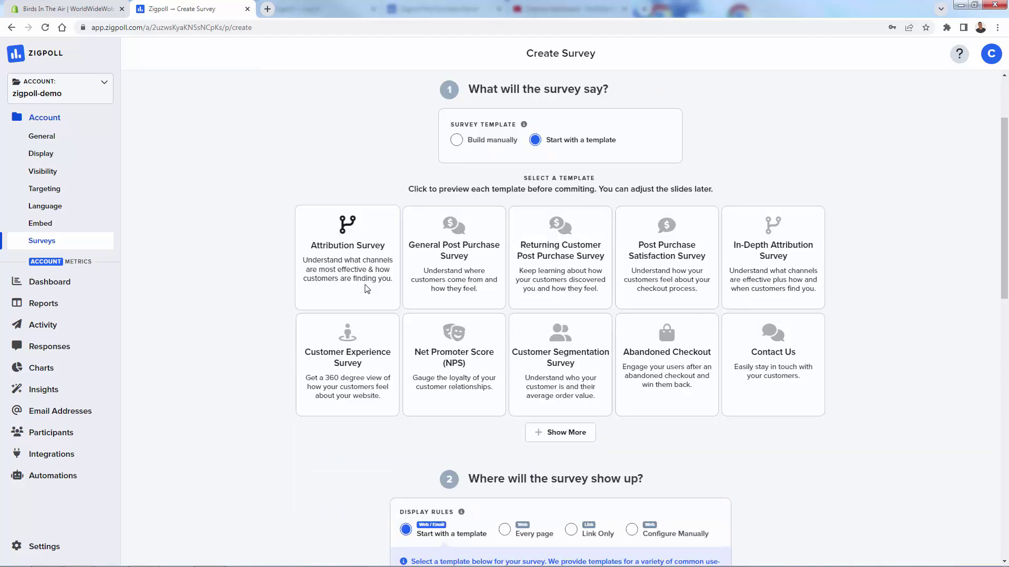
{"action": "right_click", "coordinate": [365, 287]}
{"action": "key", "text": "Escape"}
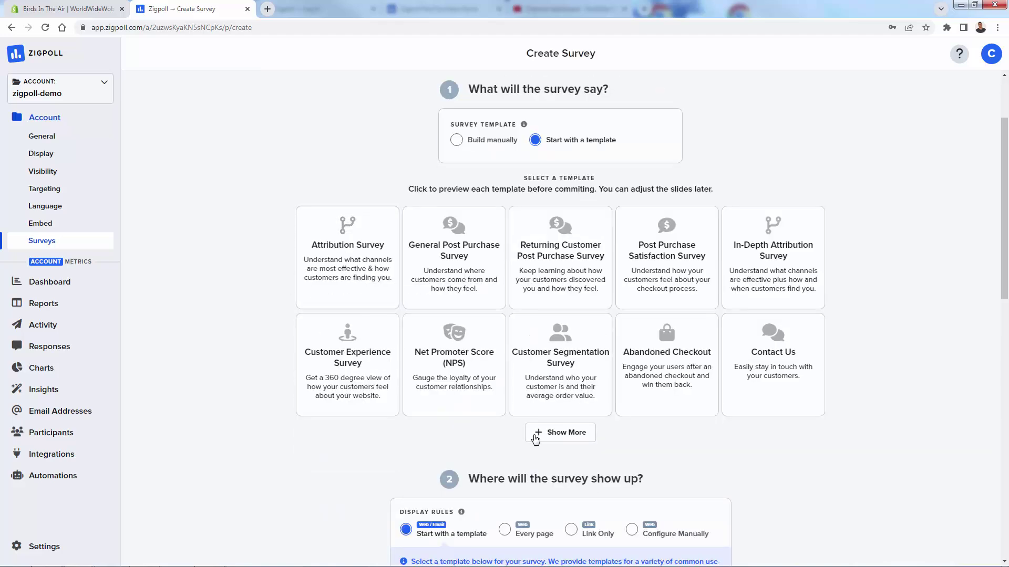
{"action": "left_click", "coordinate": [536, 437]}
{"action": "scroll", "coordinate": [535, 439], "scroll_direction": "down", "scroll_amount": 7}
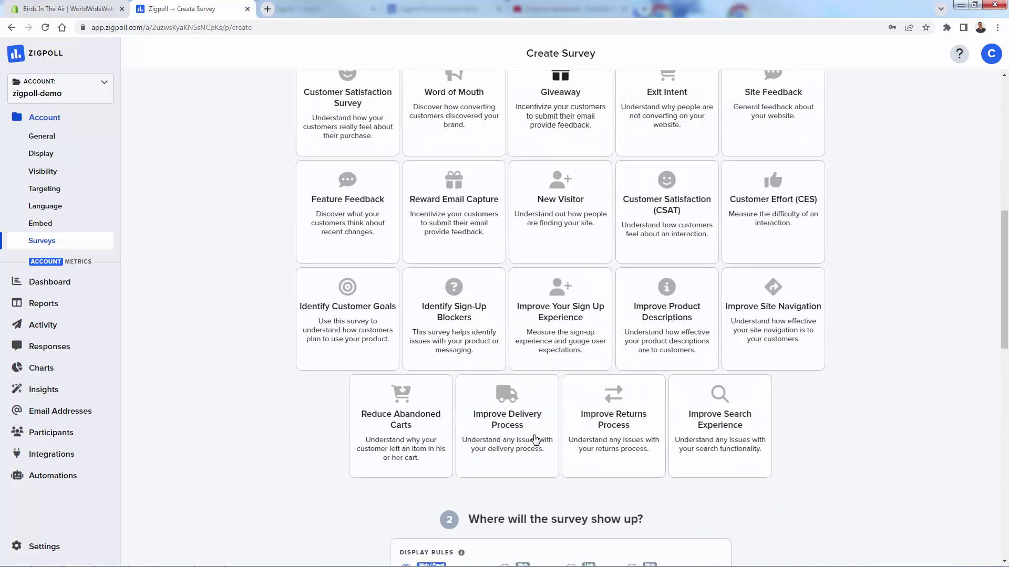
{"action": "scroll", "coordinate": [536, 439], "scroll_direction": "up", "scroll_amount": 4}
{"action": "scroll", "coordinate": [162, 353], "scroll_direction": "up", "scroll_amount": 3}
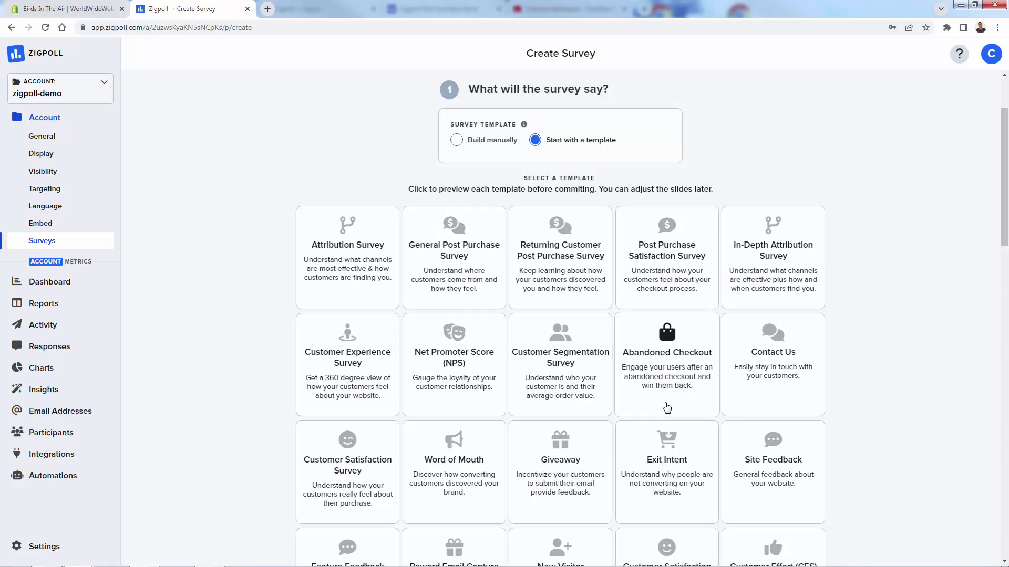
Step: Preview each Abandoned Checkout slide, from the questions and rating scales to the 10%-off reward thank-you
{"action": "left_click", "coordinate": [662, 367]}
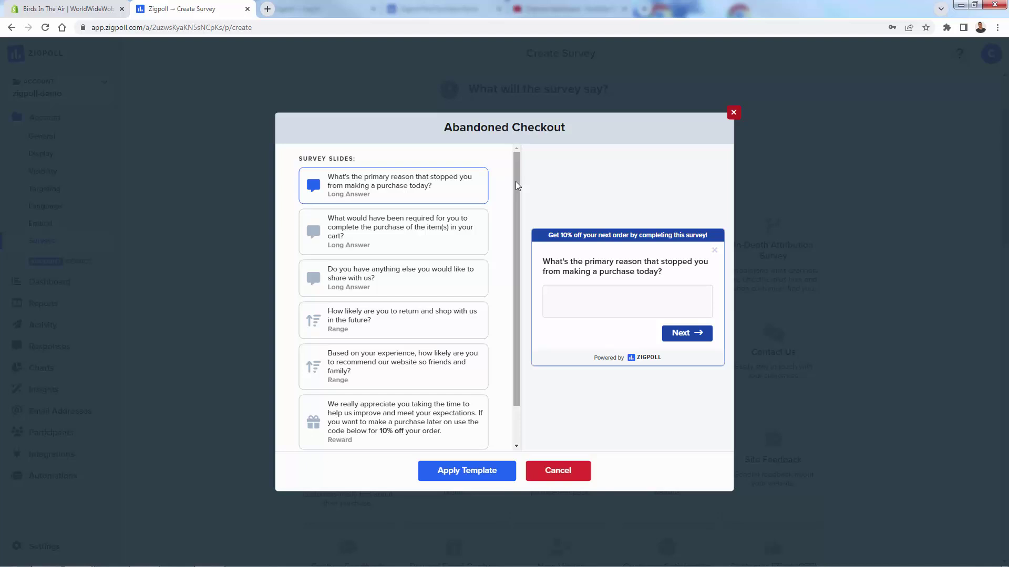
{"action": "left_click_drag", "start_coordinate": [515, 182], "coordinate": [470, 212]}
{"action": "left_click", "coordinate": [475, 221]}
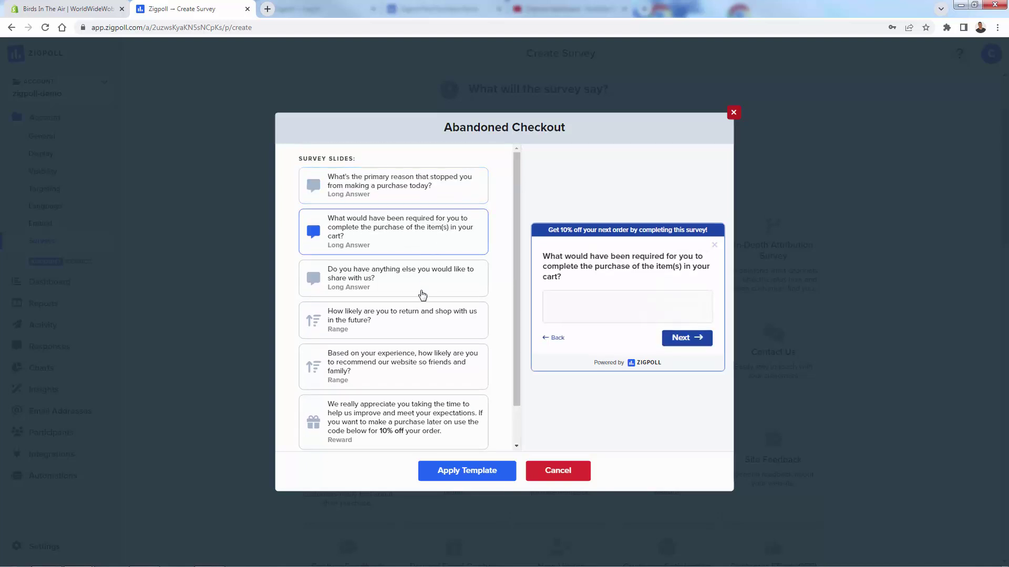
{"action": "left_click", "coordinate": [407, 297]}
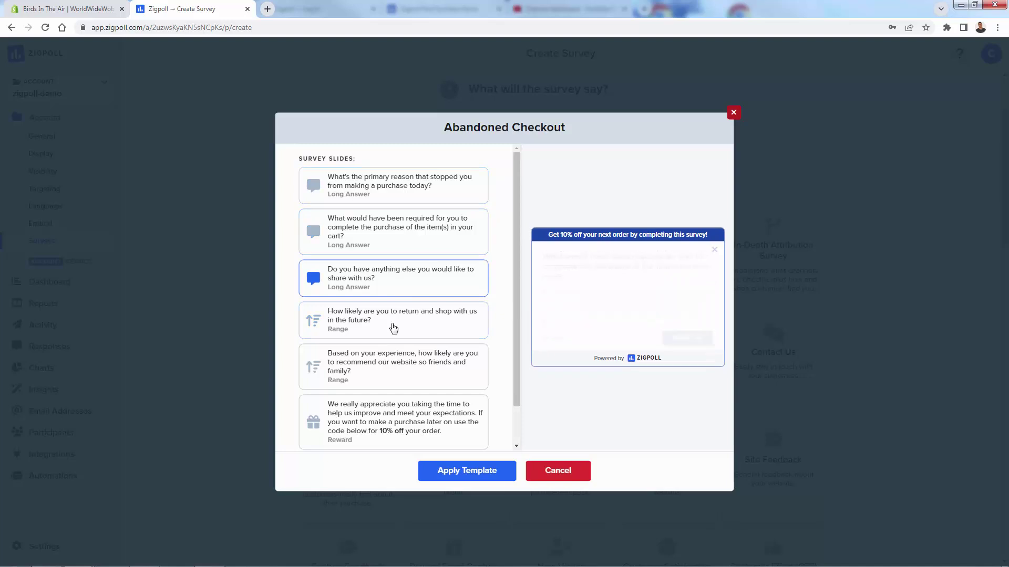
{"action": "left_click", "coordinate": [390, 337]}
{"action": "left_click", "coordinate": [383, 363]}
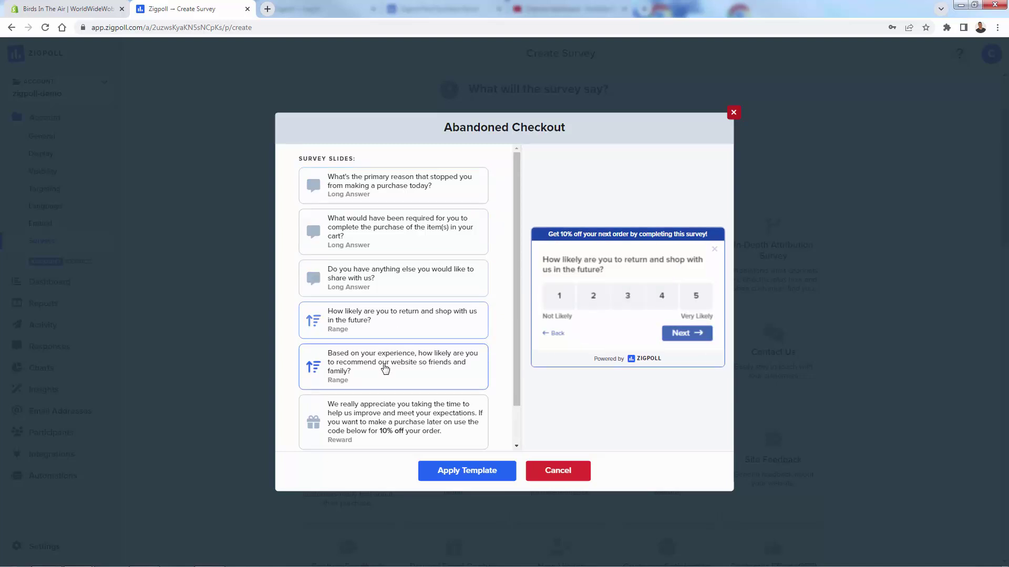
{"action": "left_click", "coordinate": [428, 238]}
{"action": "left_click", "coordinate": [393, 413]}
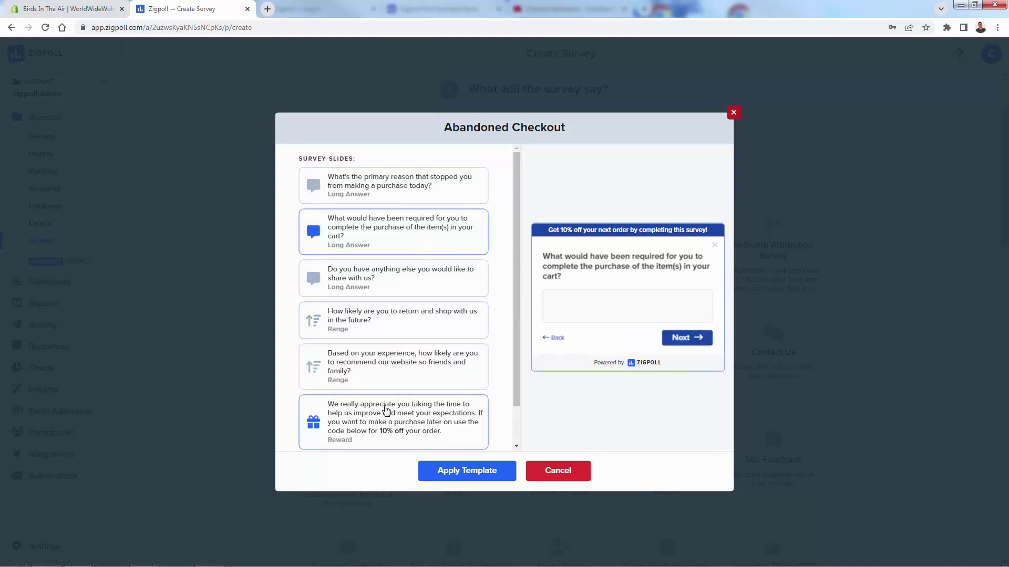
{"action": "scroll", "coordinate": [412, 374], "scroll_direction": "down", "scroll_amount": 1}
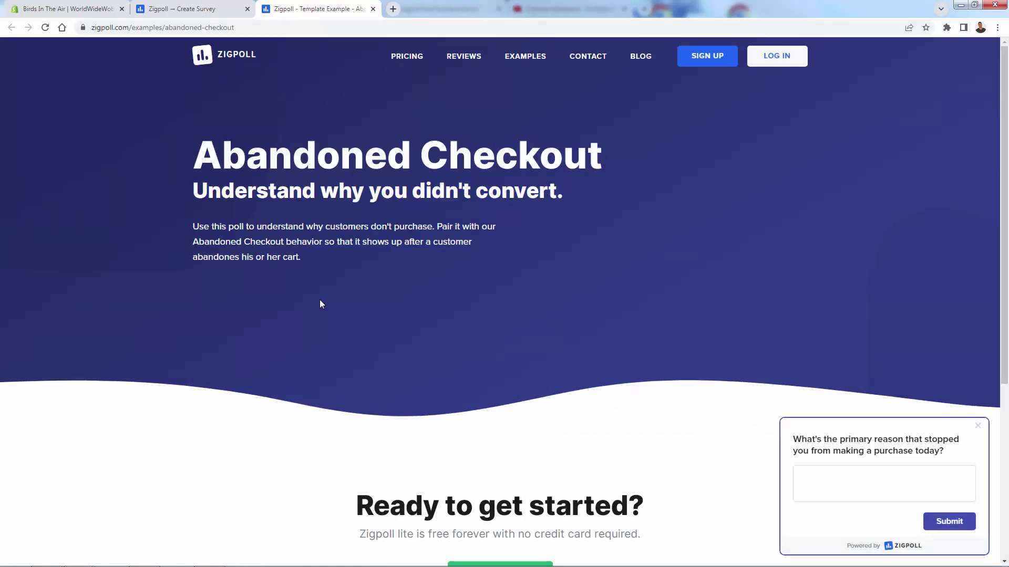
Step: Answer the example poll's first question with 'Shipping costs'
{"action": "scroll", "coordinate": [320, 301], "scroll_direction": "down", "scroll_amount": 1}
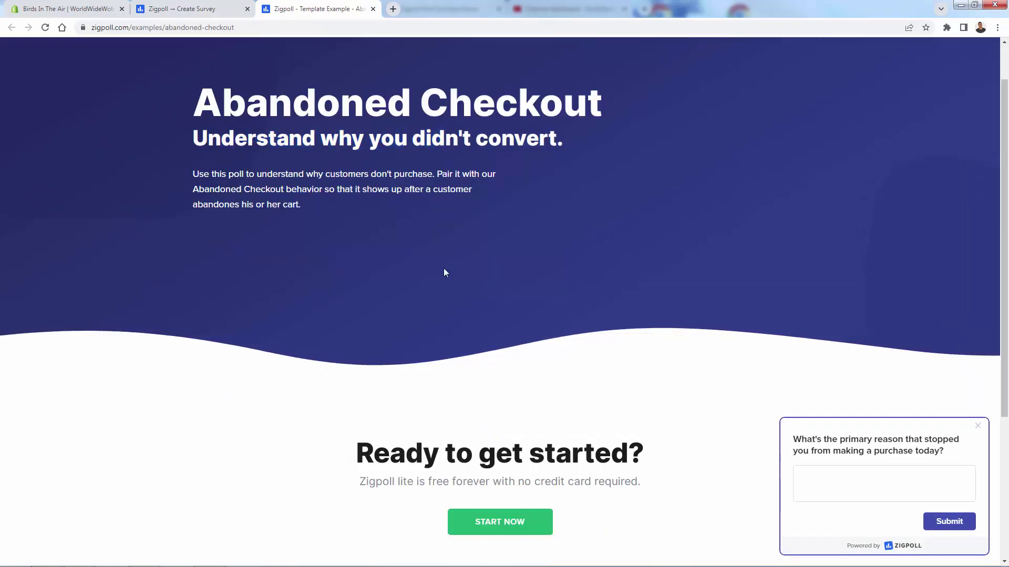
{"action": "scroll", "coordinate": [444, 269], "scroll_direction": "down", "scroll_amount": 1}
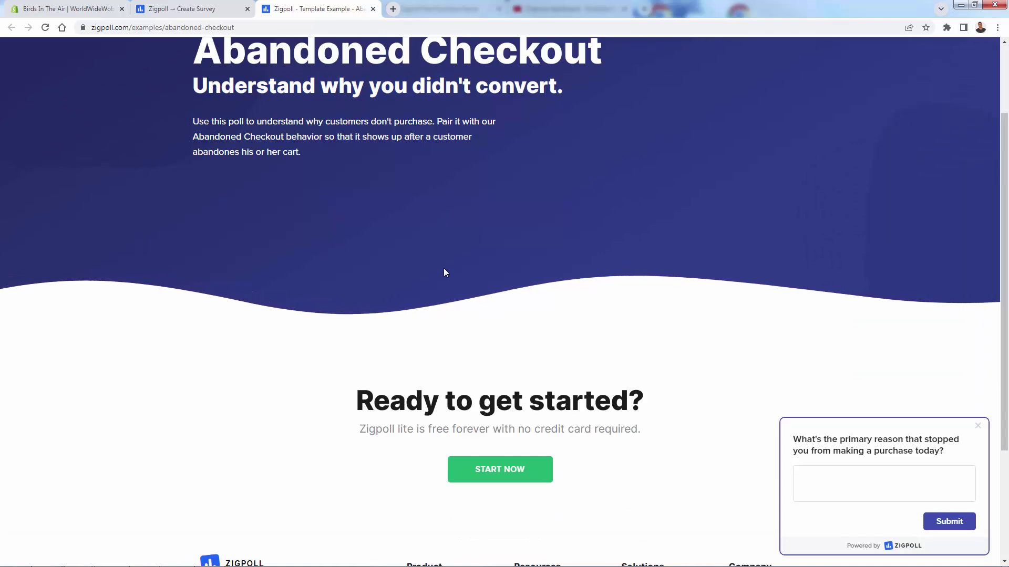
{"action": "scroll", "coordinate": [444, 270], "scroll_direction": "down", "scroll_amount": 2}
{"action": "scroll", "coordinate": [444, 270], "scroll_direction": "up", "scroll_amount": 4}
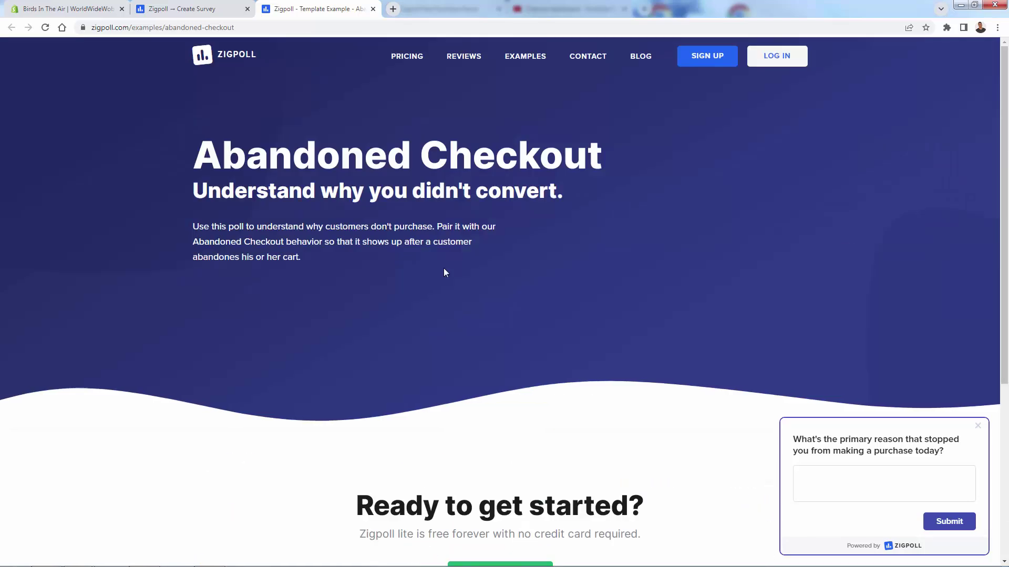
{"action": "scroll", "coordinate": [396, 285], "scroll_direction": "down", "scroll_amount": 5}
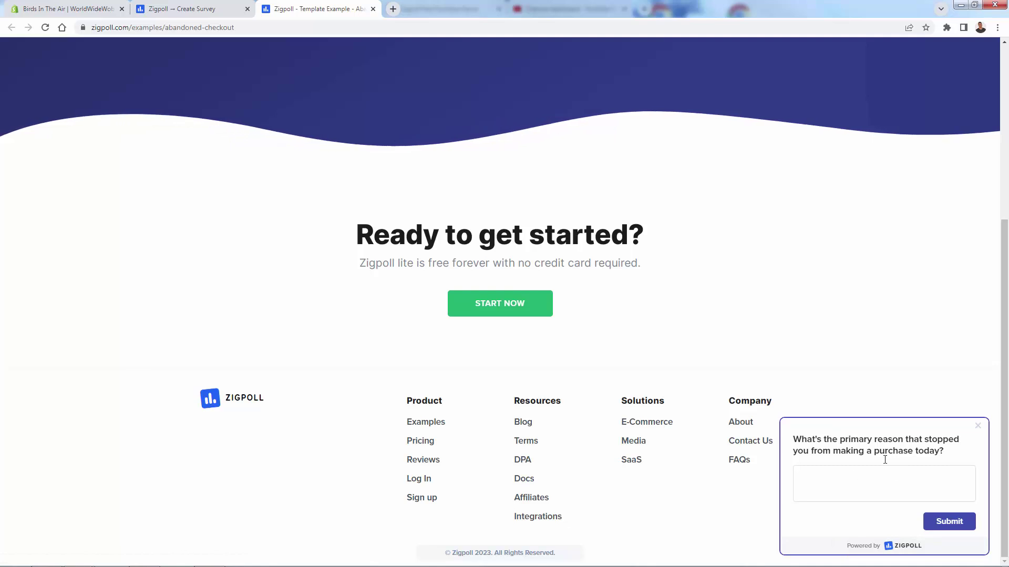
{"action": "left_click", "coordinate": [874, 485]}
{"action": "type", "text": "Shipping costs"}
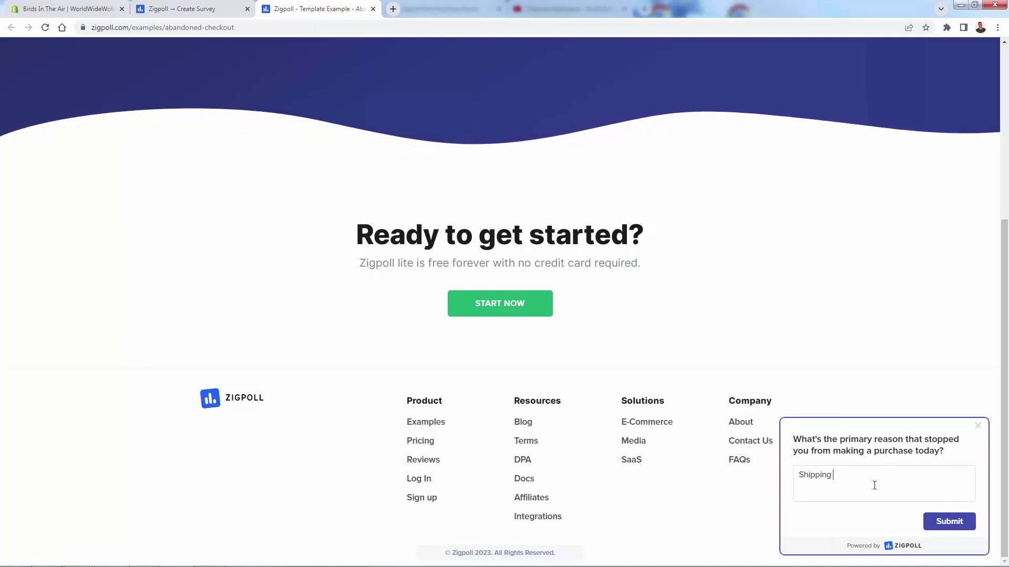
{"action": "left_click", "coordinate": [962, 528]}
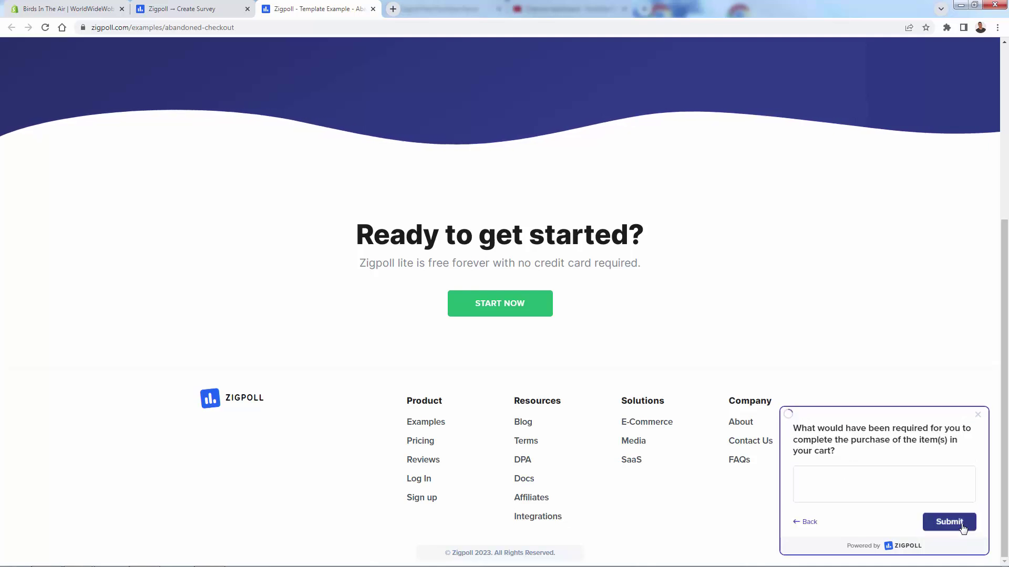
Step: Answer 'Free shipping' to the second question and return to the Create Survey tab
{"action": "left_click_drag", "start_coordinate": [797, 435], "coordinate": [893, 440]}
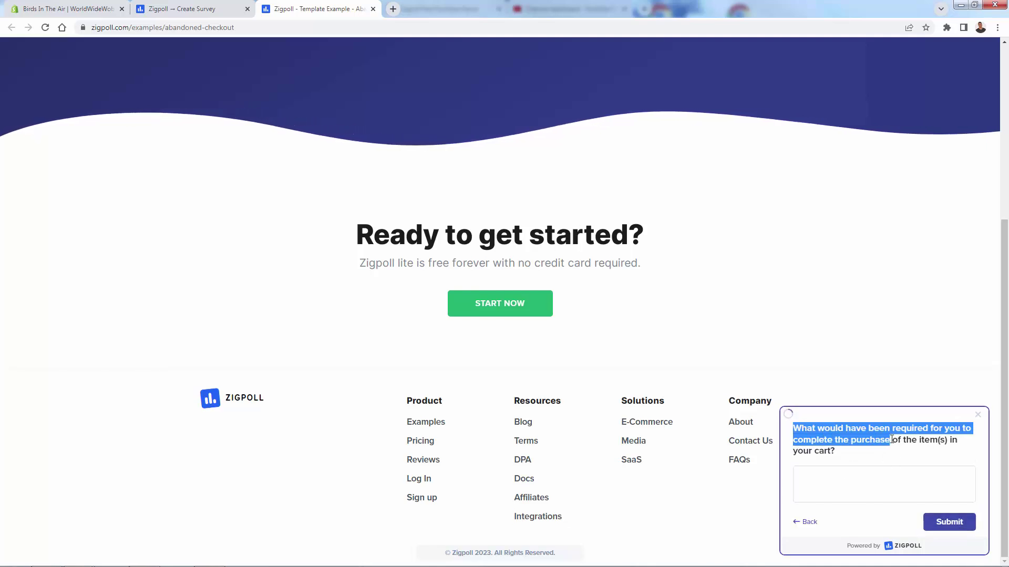
{"action": "left_click", "coordinate": [883, 474]}
{"action": "type", "text": "Free shipping"}
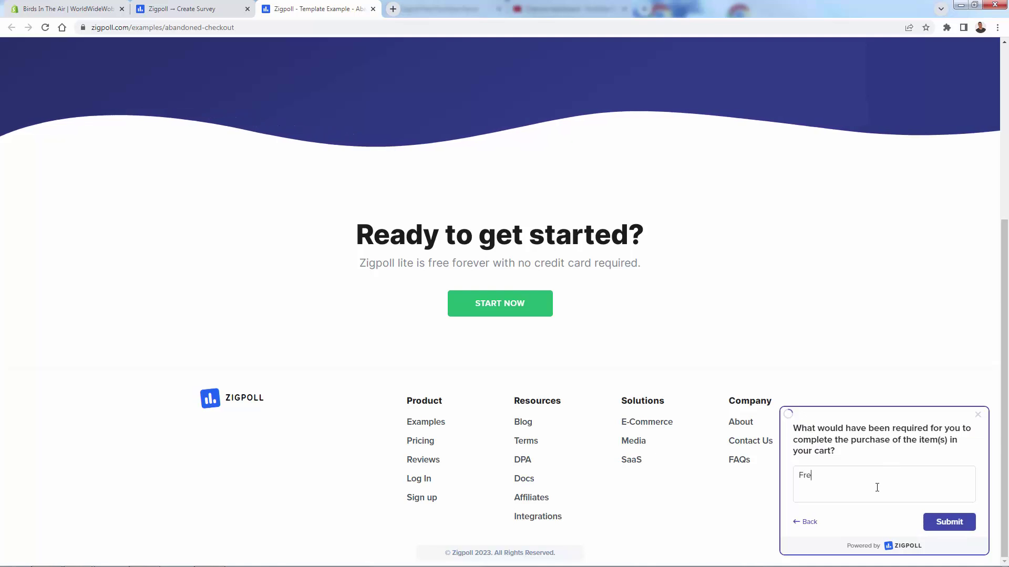
{"action": "left_click", "coordinate": [943, 525]}
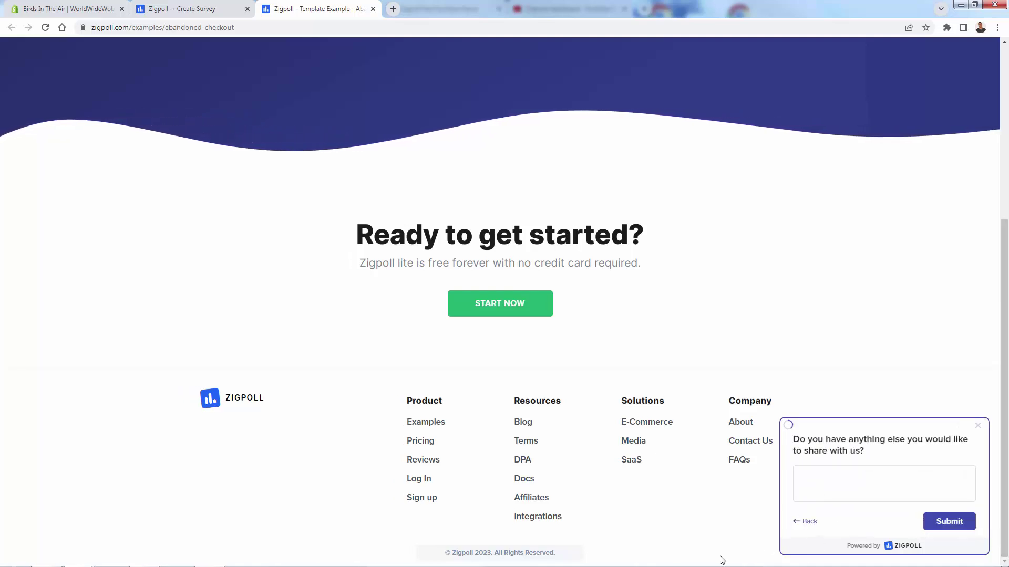
{"action": "left_click", "coordinate": [181, 9]}
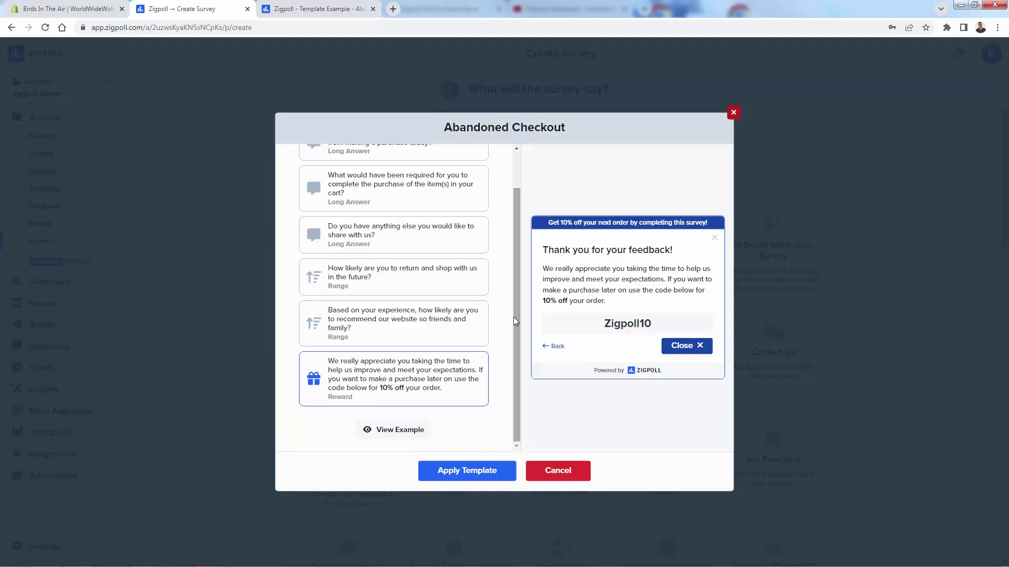
Step: Apply the Abandoned Checkout survey template and bring up the 'Where will the survey show up?' options
{"action": "scroll", "coordinate": [514, 317], "scroll_direction": "up", "scroll_amount": 1}
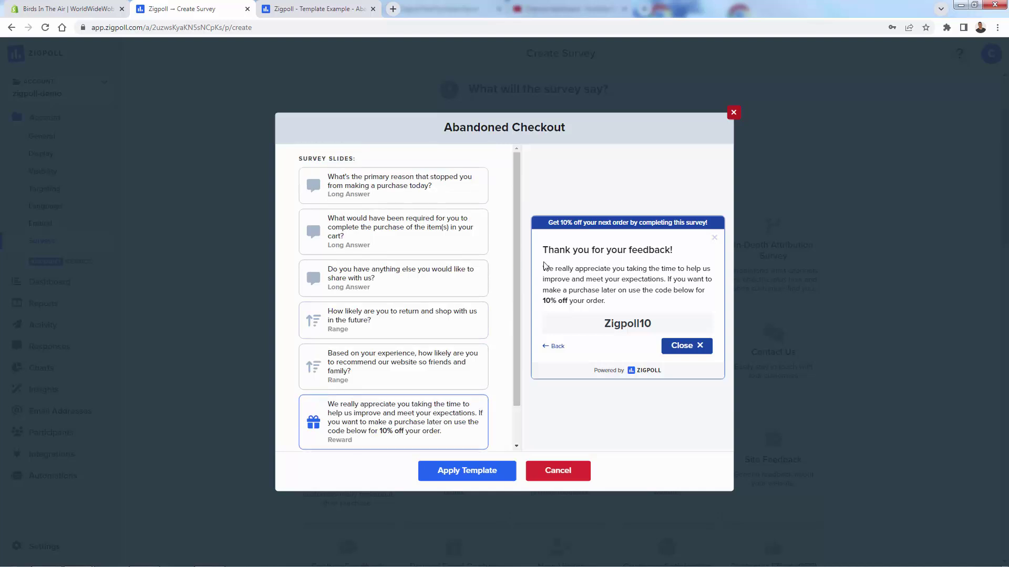
{"action": "left_click", "coordinate": [310, 10]}
{"action": "left_click", "coordinate": [202, 8]}
{"action": "left_click", "coordinate": [482, 471]}
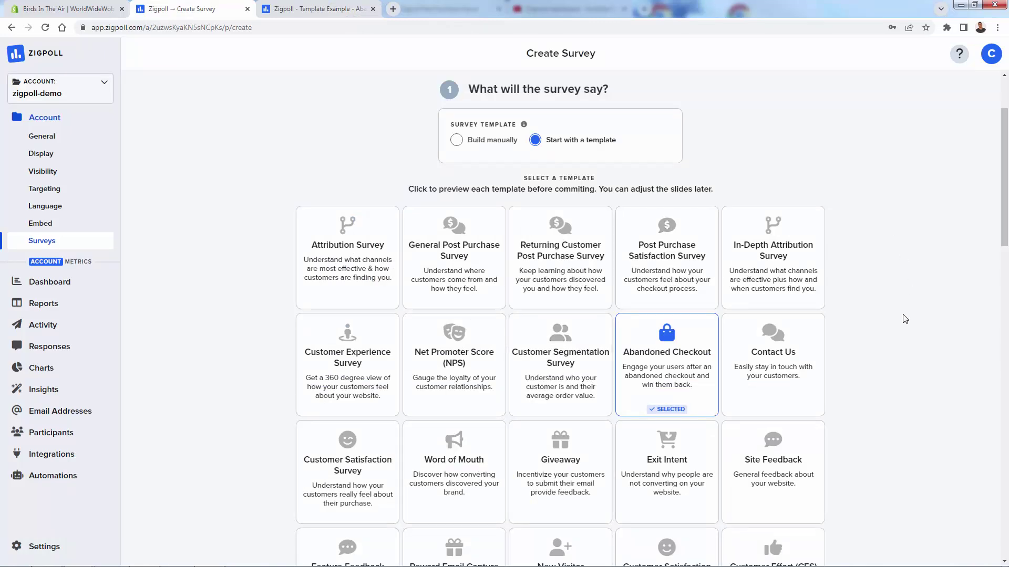
{"action": "scroll", "coordinate": [904, 319], "scroll_direction": "down", "scroll_amount": 4}
{"action": "scroll", "coordinate": [904, 319], "scroll_direction": "down", "scroll_amount": 9}
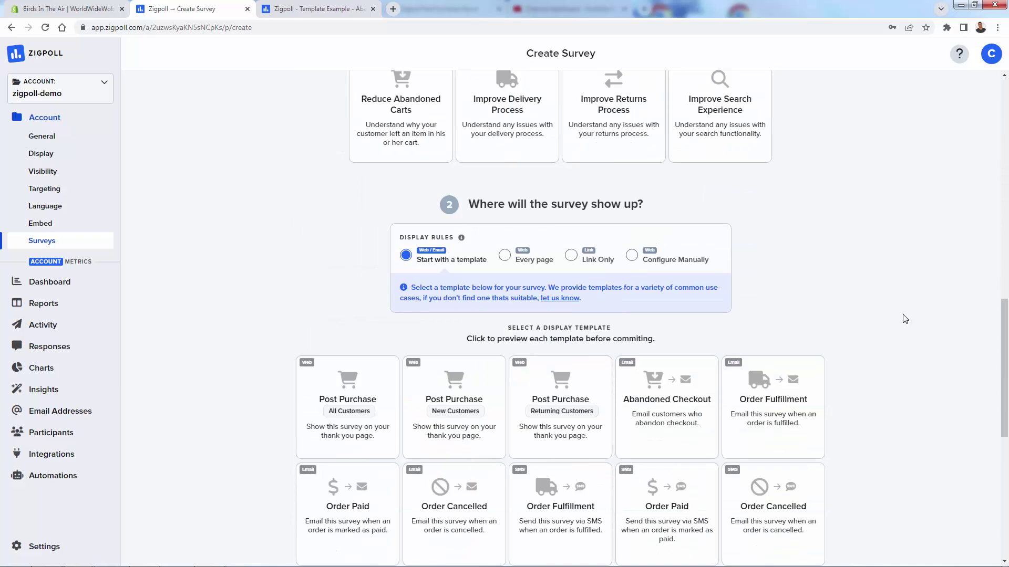
{"action": "scroll", "coordinate": [904, 318], "scroll_direction": "down", "scroll_amount": 2}
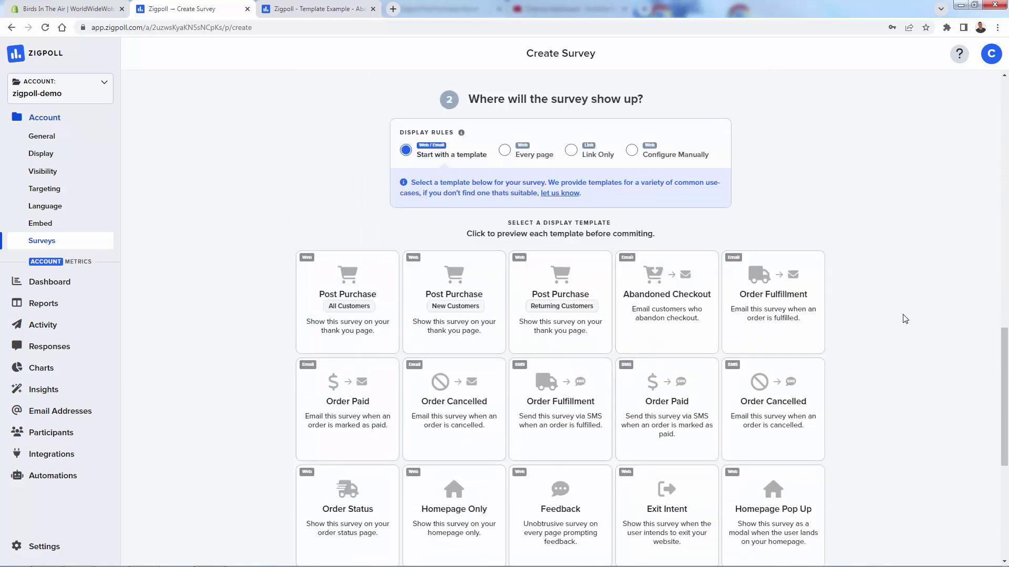
{"action": "scroll", "coordinate": [905, 319], "scroll_direction": "down", "scroll_amount": 3}
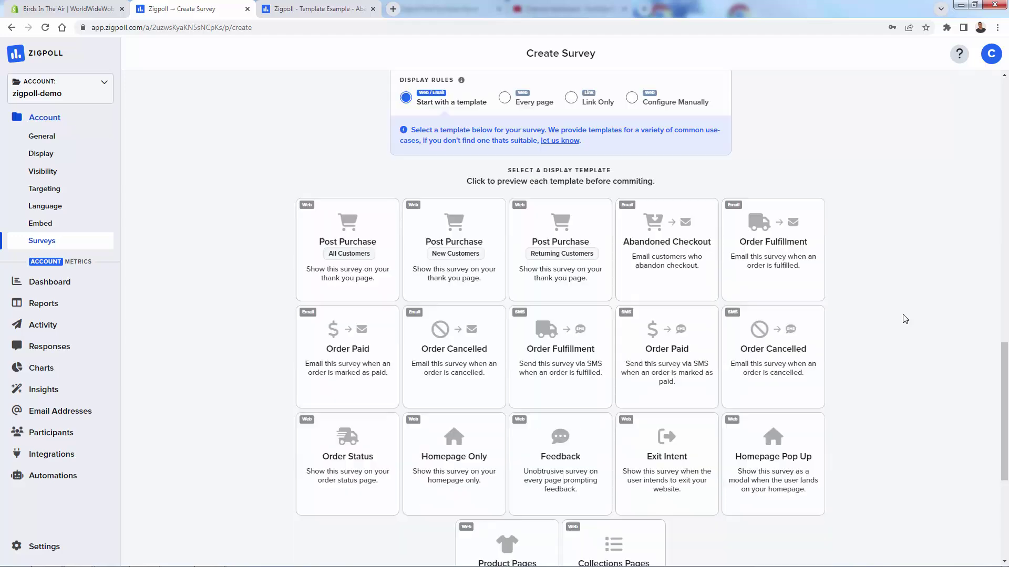
{"action": "scroll", "coordinate": [905, 318], "scroll_direction": "up", "scroll_amount": 1}
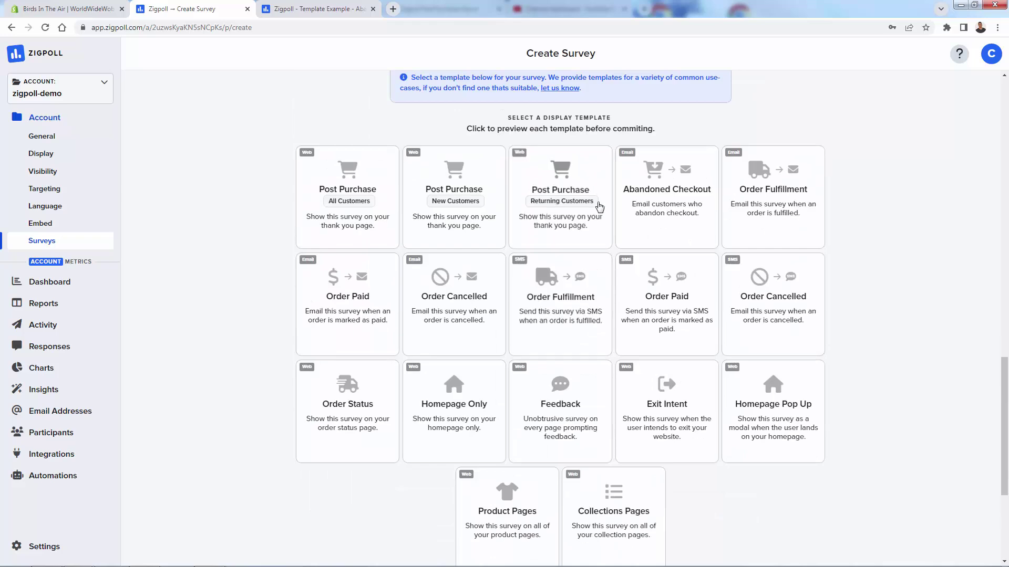
Step: Choose the Abandoned Checkout email display template, which emails customers an hour after abandonment
{"action": "left_click", "coordinate": [623, 200]}
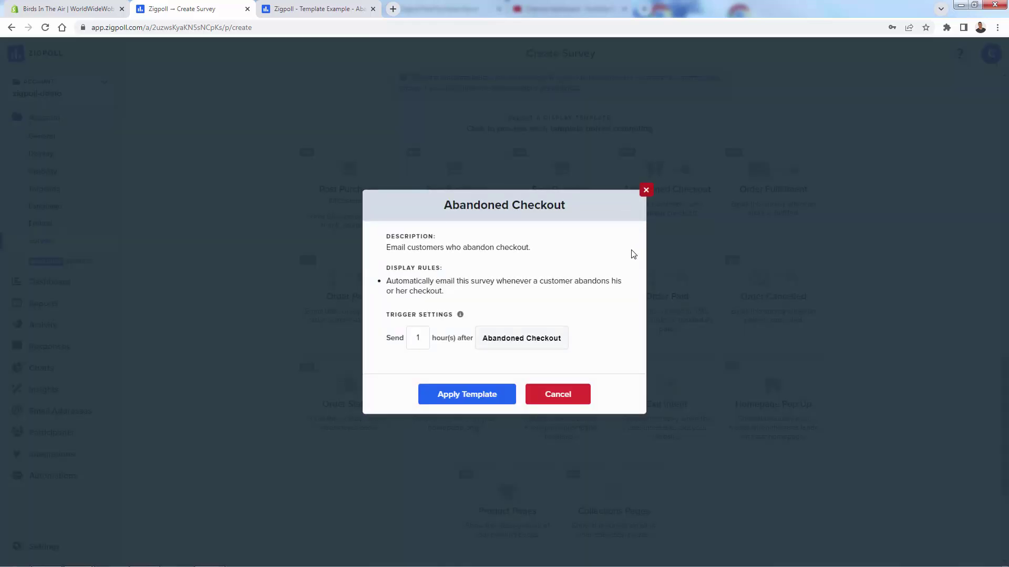
{"action": "left_click", "coordinate": [435, 403]}
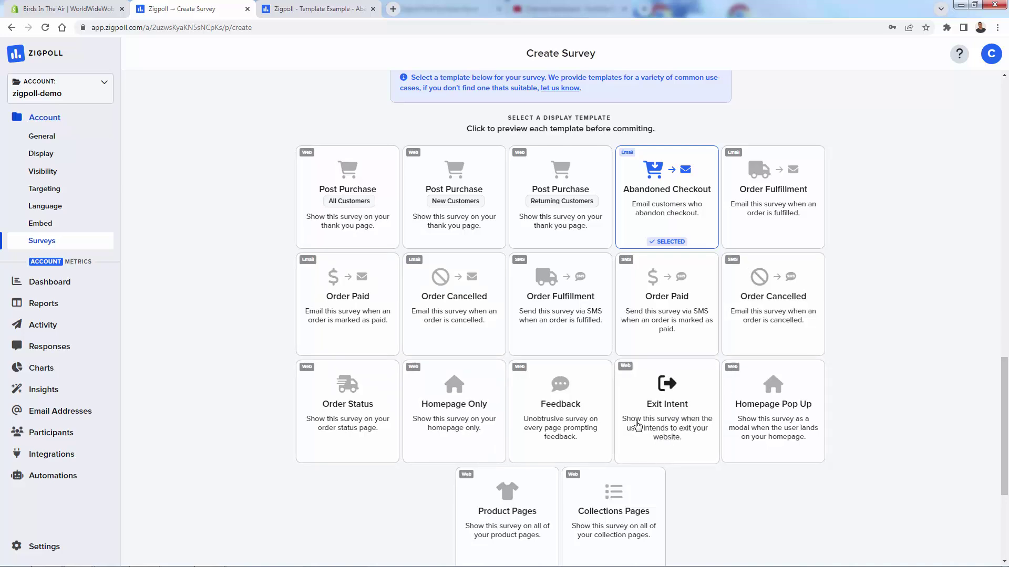
Step: Enter 'Example Video Abandonment' as the survey title and create the survey
{"action": "scroll", "coordinate": [837, 383], "scroll_direction": "down", "scroll_amount": 4}
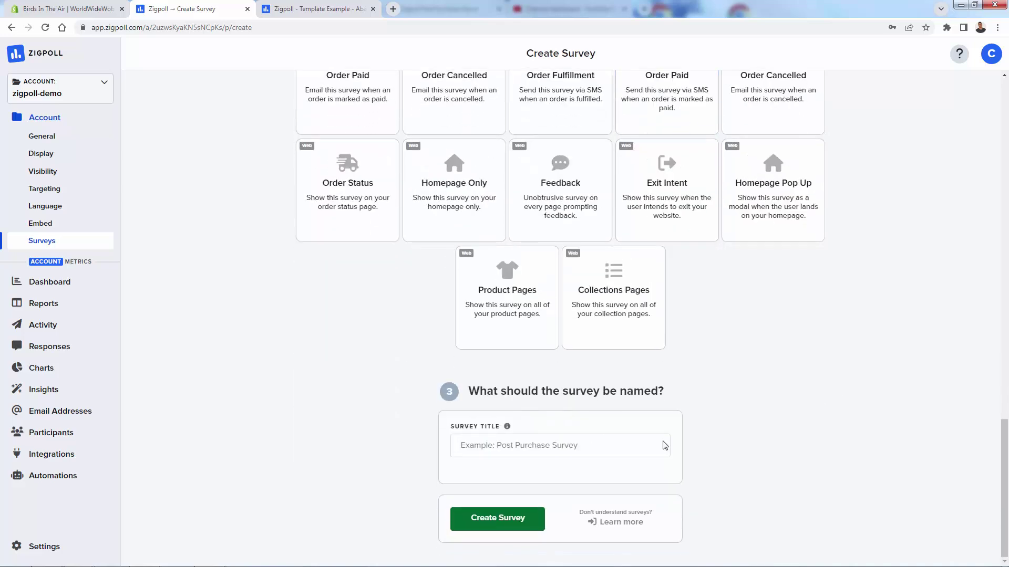
{"action": "type", "text": "Examp"}
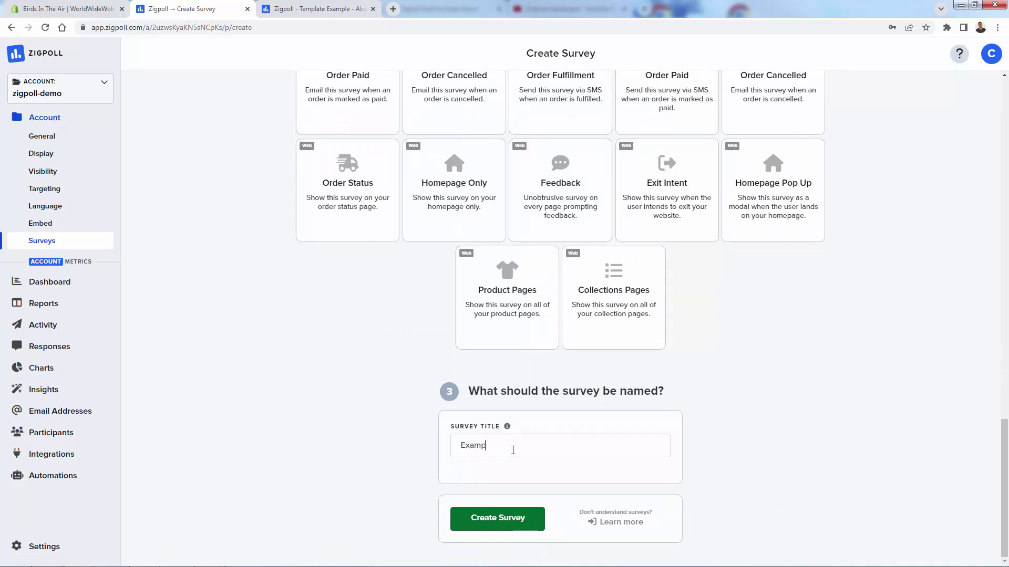
{"action": "type", "text": "le Video Abandonment"}
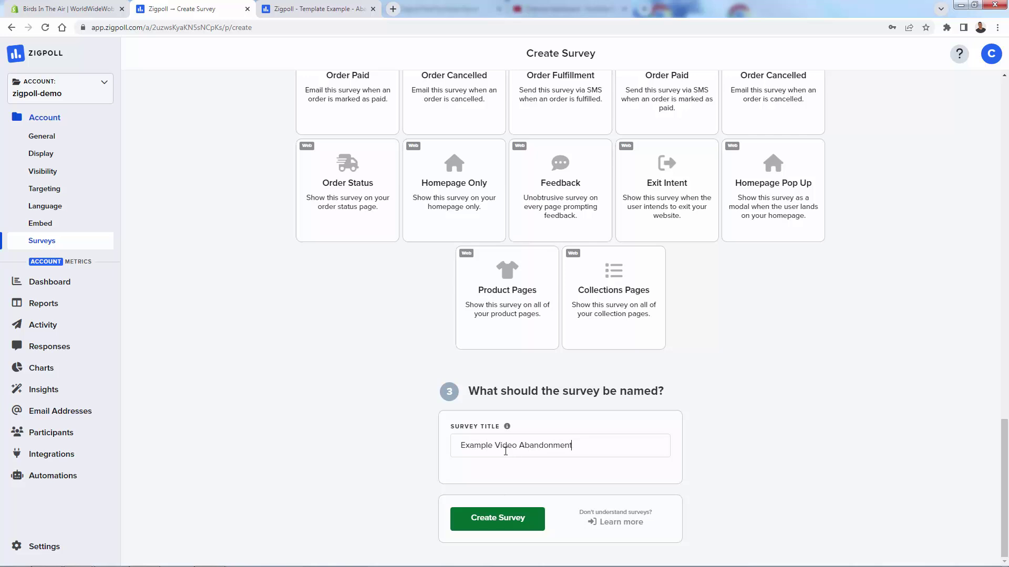
{"action": "left_click", "coordinate": [497, 518]}
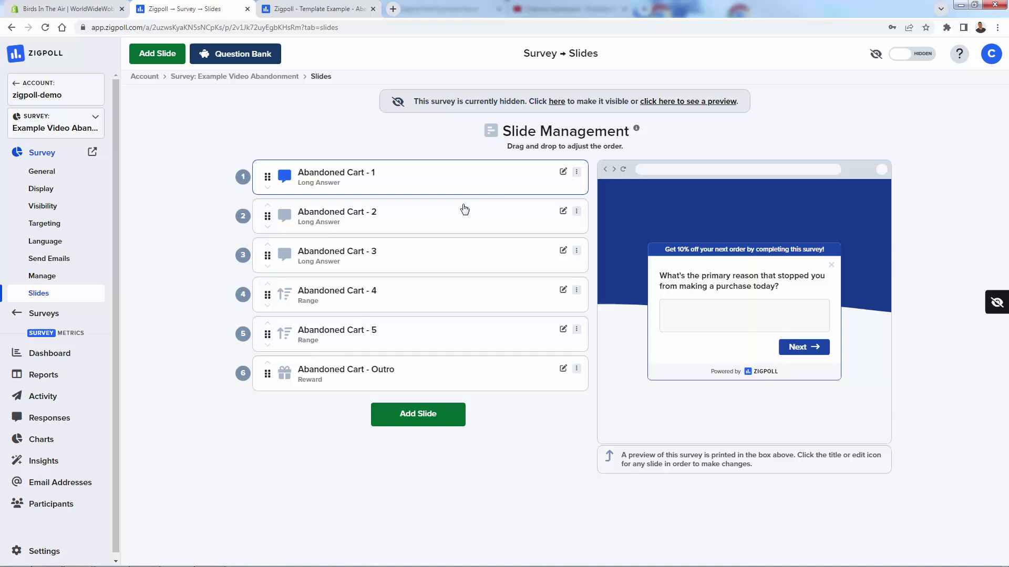
Step: Open the Abandoned Cart - 3 slide for editing, trying and removing placeholder question text
{"action": "left_click", "coordinate": [447, 221]}
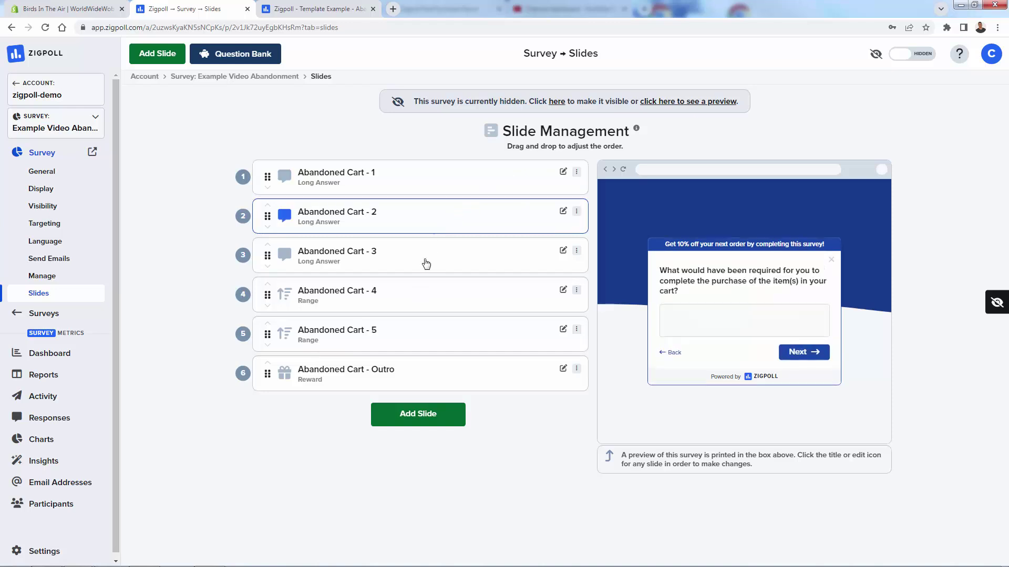
{"action": "left_click", "coordinate": [426, 264]}
{"action": "left_click", "coordinate": [563, 251]}
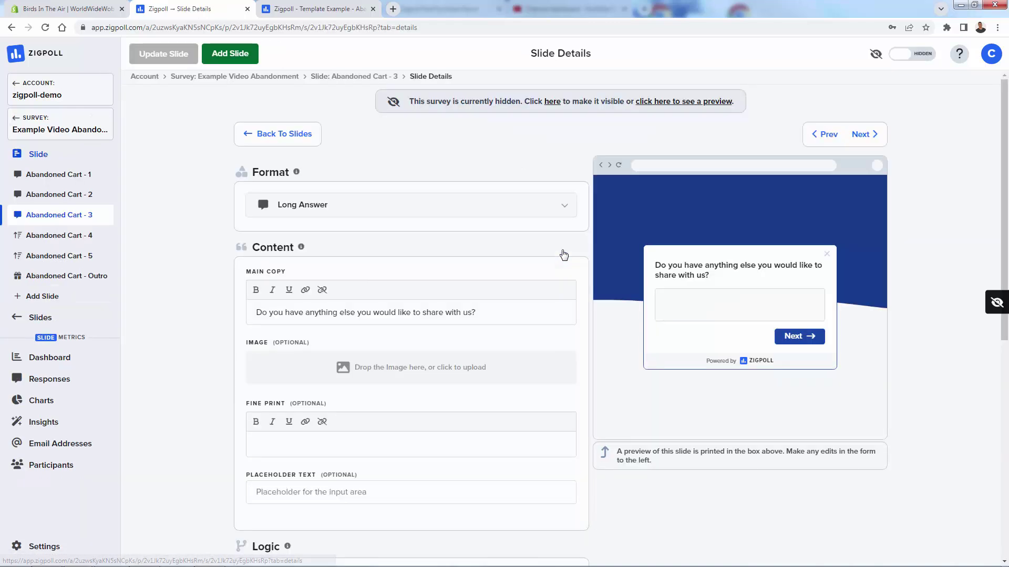
{"action": "left_click", "coordinate": [496, 313]}
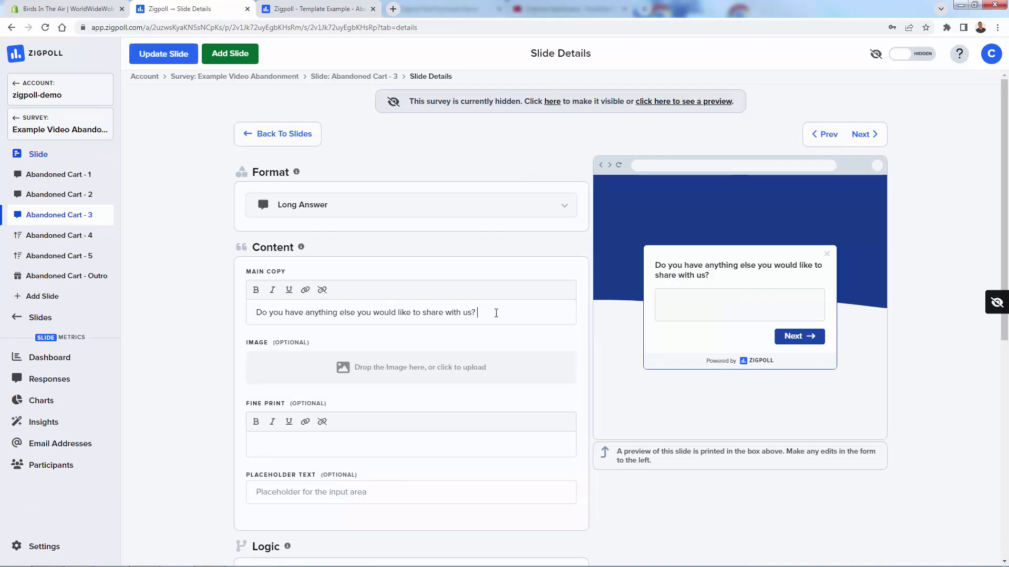
{"action": "type", "text": "EDIT TO ANYTHING"}
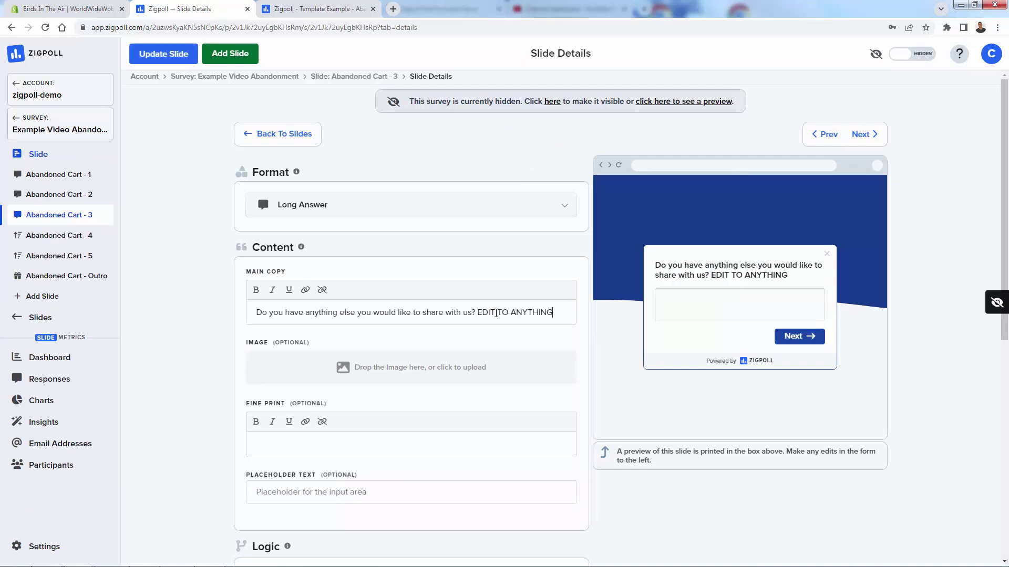
{"action": "left_click_drag", "start_coordinate": [556, 314], "coordinate": [479, 315]}
{"action": "key", "text": "BackSpace"}
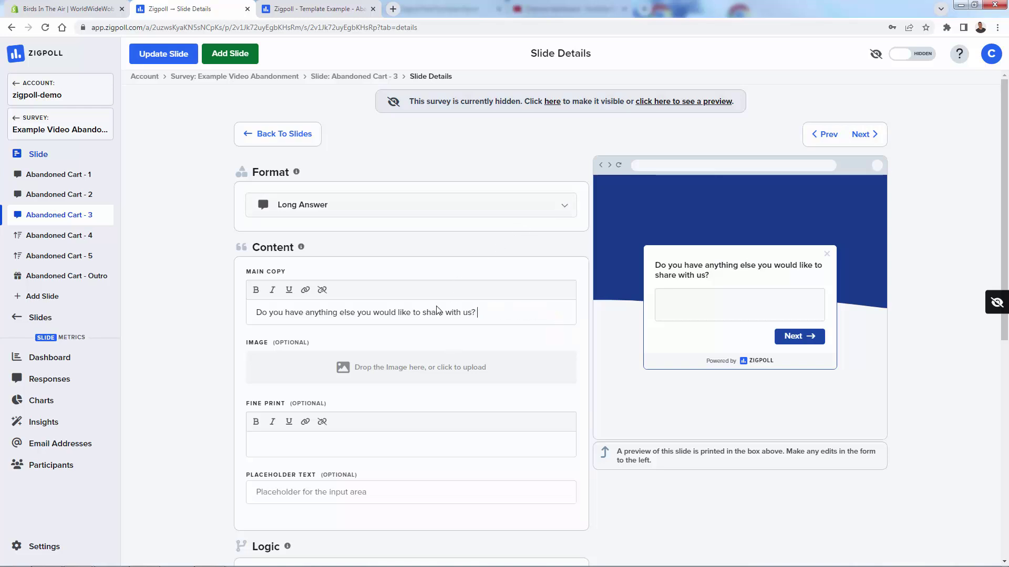
Step: Set the slide format to Multi Choice and reword the question to 'Would Free Shipping have sealed the deal toda'
{"action": "left_click", "coordinate": [510, 216]}
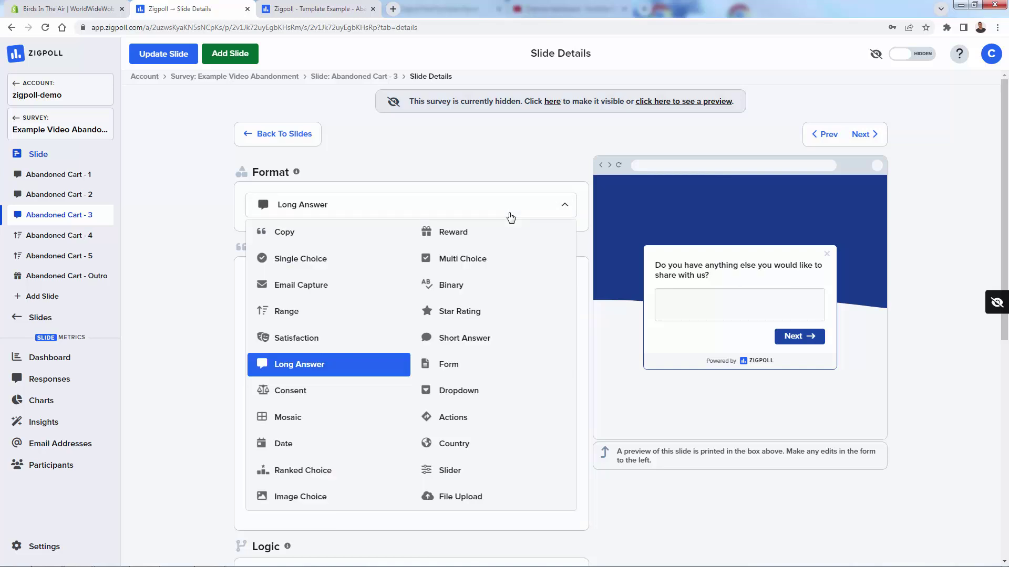
{"action": "left_click", "coordinate": [472, 261]}
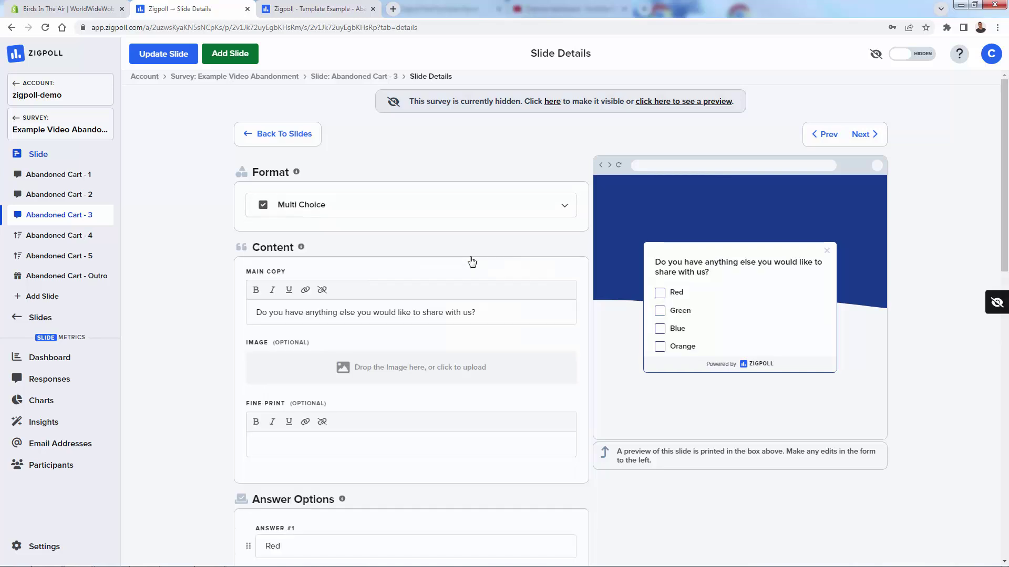
{"action": "triple_click", "coordinate": [347, 313]}
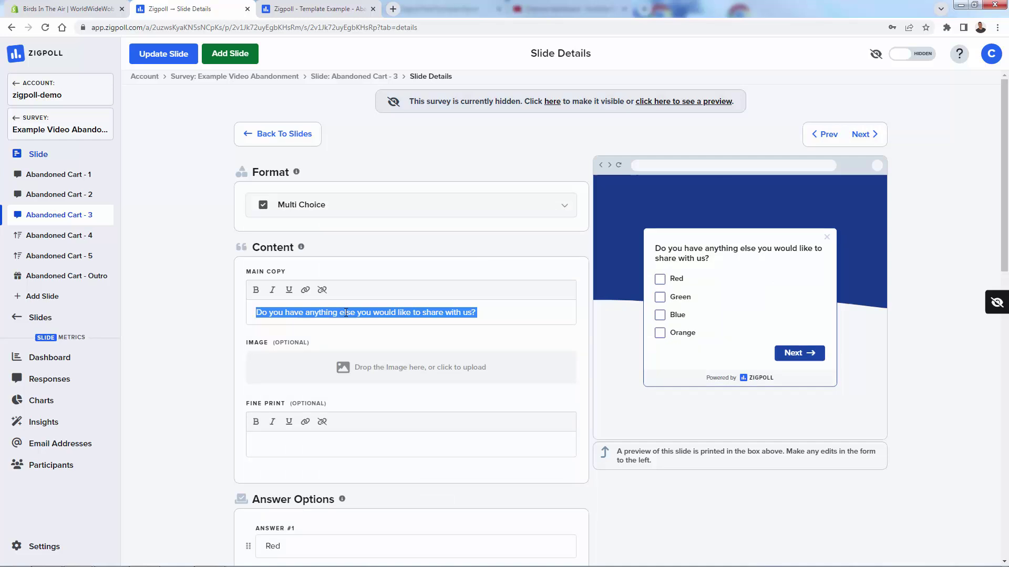
{"action": "type", "text": "Wu"}
{"action": "key", "text": "BackSpace"}
{"action": "type", "text": "ould Free Shi"}
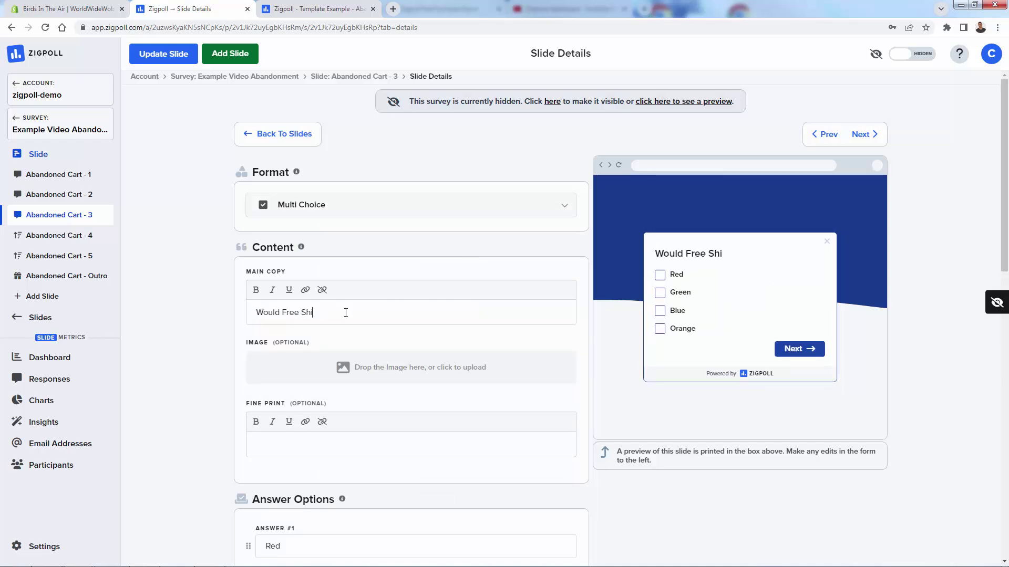
{"action": "type", "text": "pping have sealed the d"}
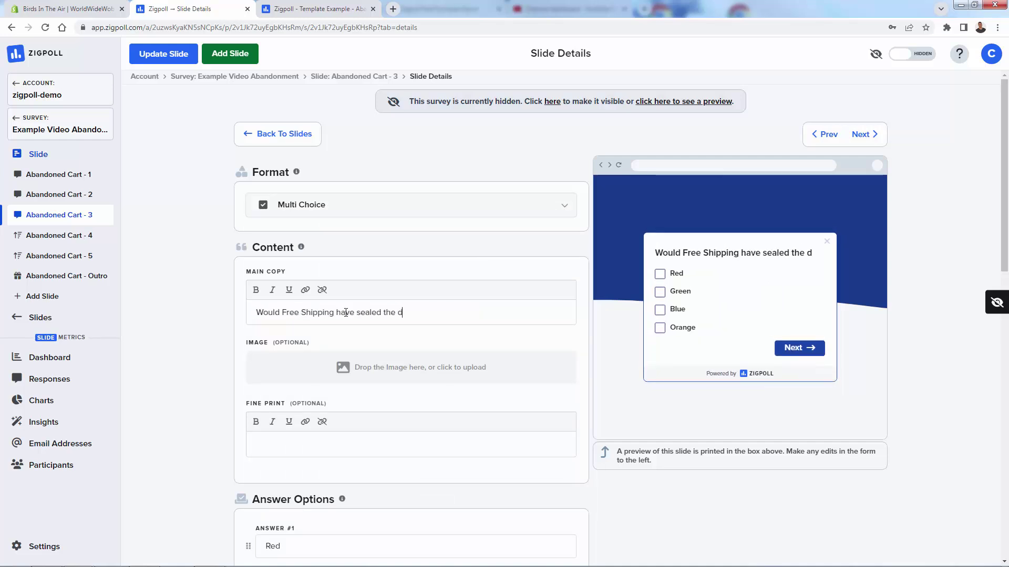
{"action": "type", "text": "eal today"}
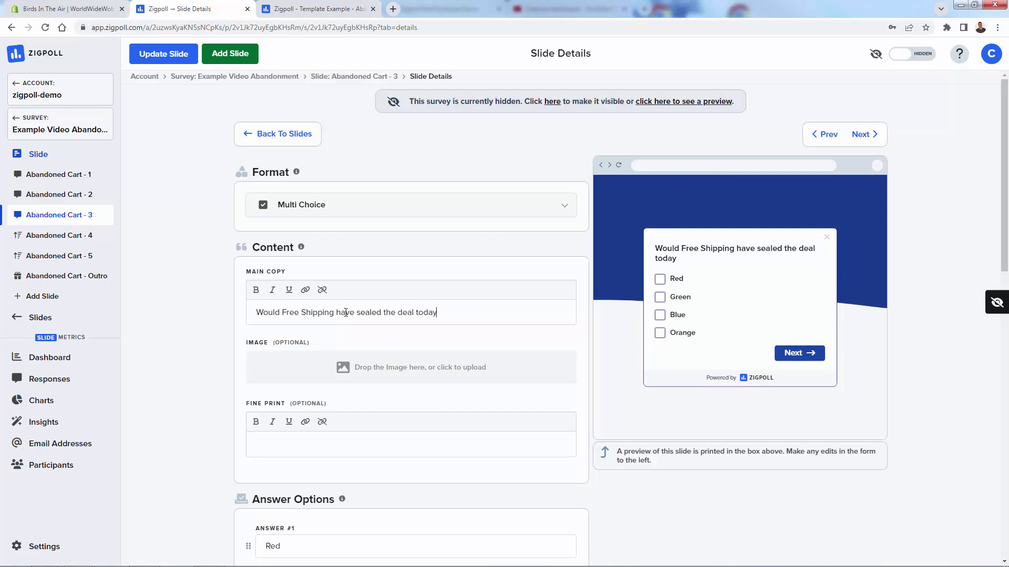
{"action": "scroll", "coordinate": [209, 347], "scroll_direction": "down", "scroll_amount": 4}
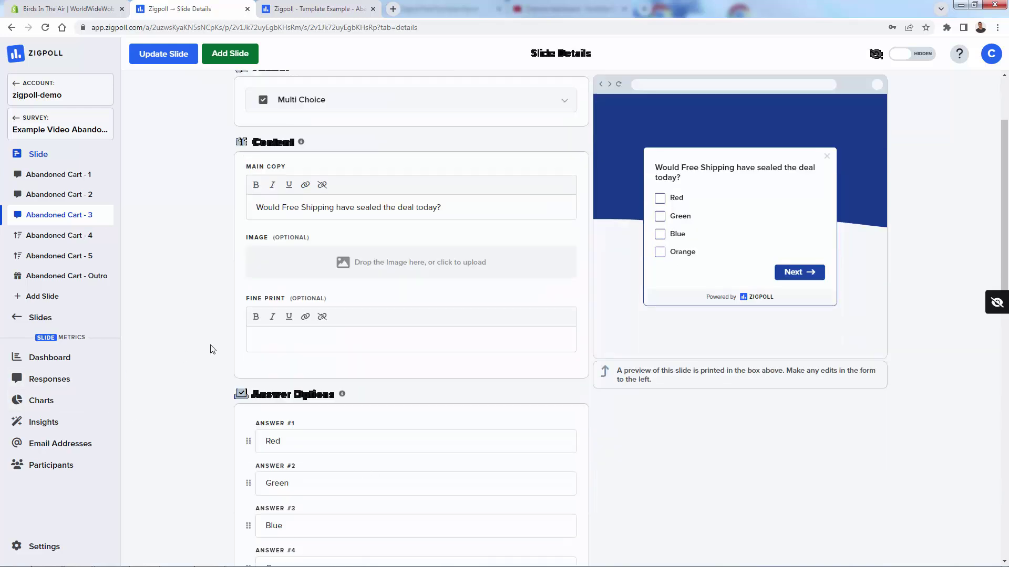
Step: Delete the Orange and Blue answers and rename the others 'Yes, definitely thats not it!' and 'No'
{"action": "left_click", "coordinate": [576, 453]}
{"action": "left_click", "coordinate": [576, 410]}
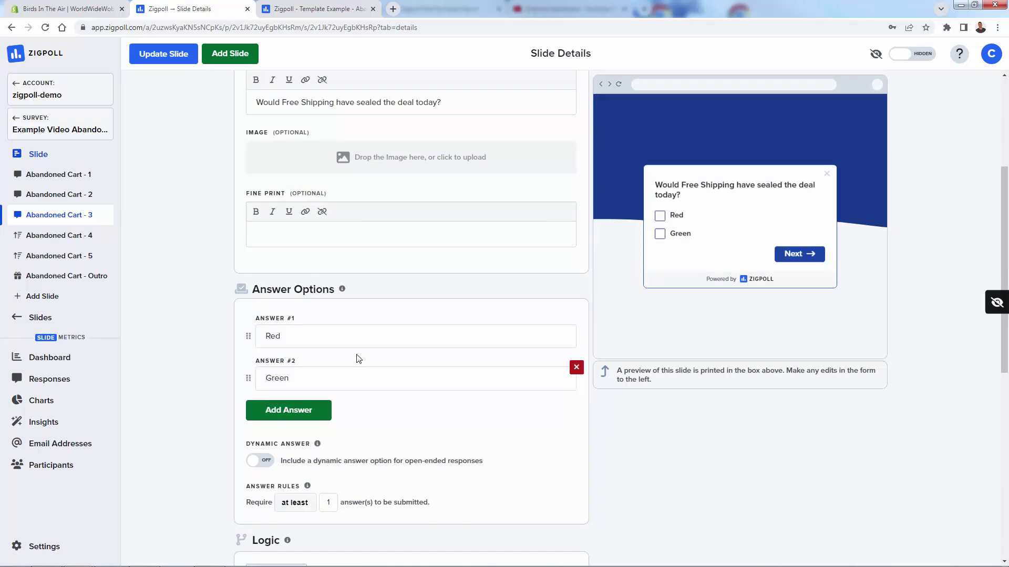
{"action": "double_click", "coordinate": [352, 336]}
{"action": "type", "text": "Yes"}
{"action": "key", "text": "Tab"}
{"action": "type", "text": "N"}
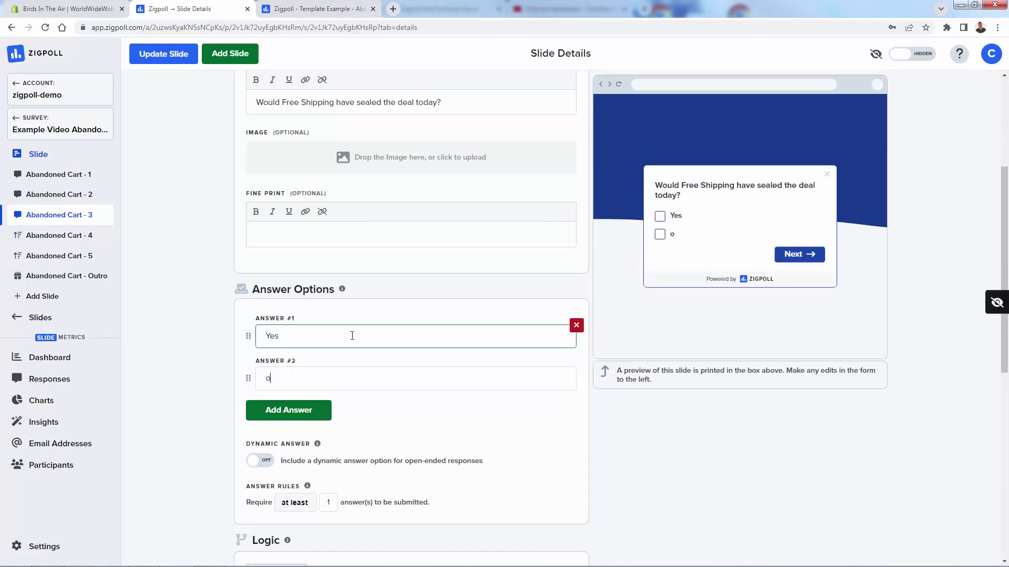
{"action": "type", "text": "o"}
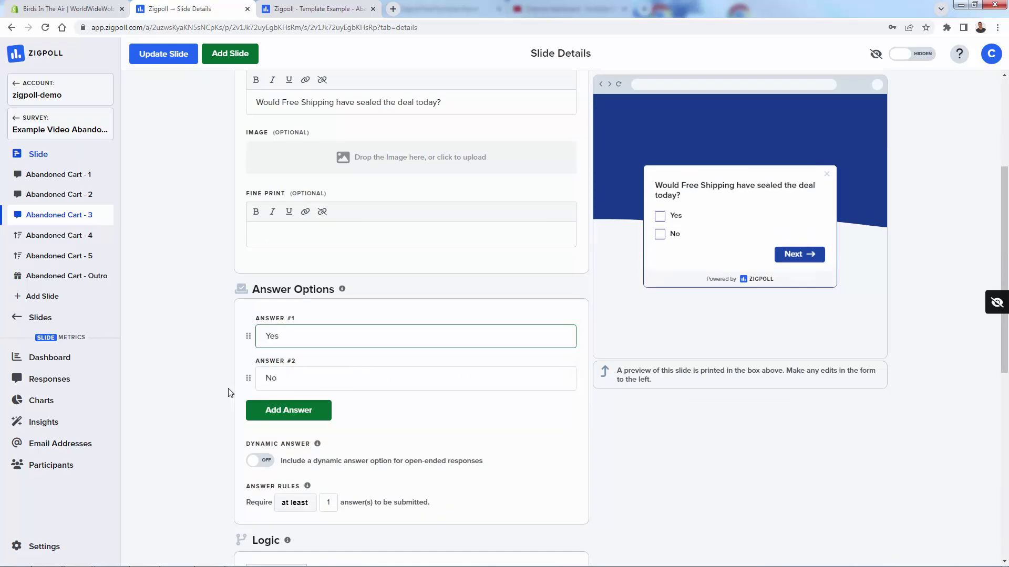
{"action": "left_click", "coordinate": [302, 343]}
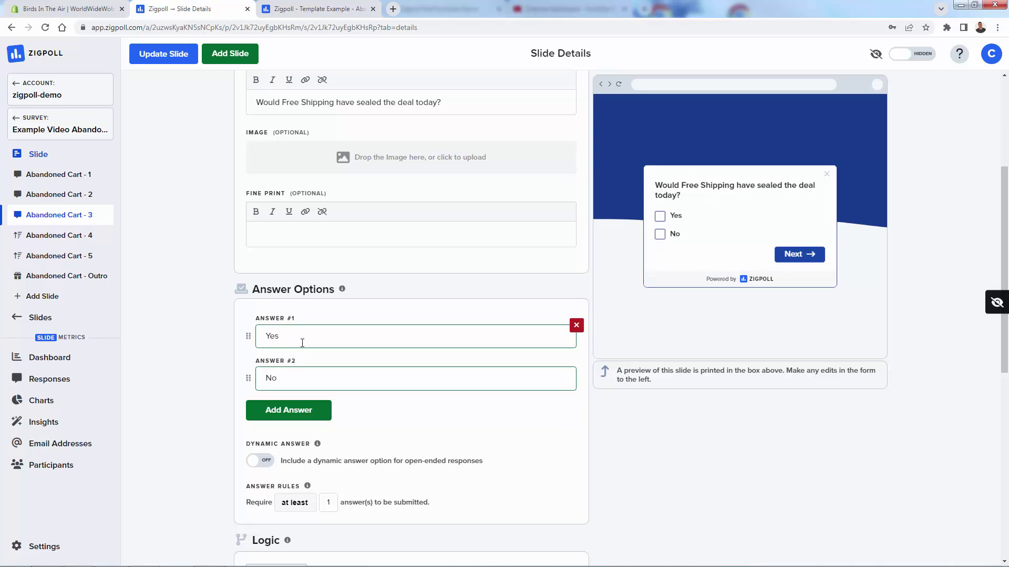
{"action": "type", "text": ", definitely!"}
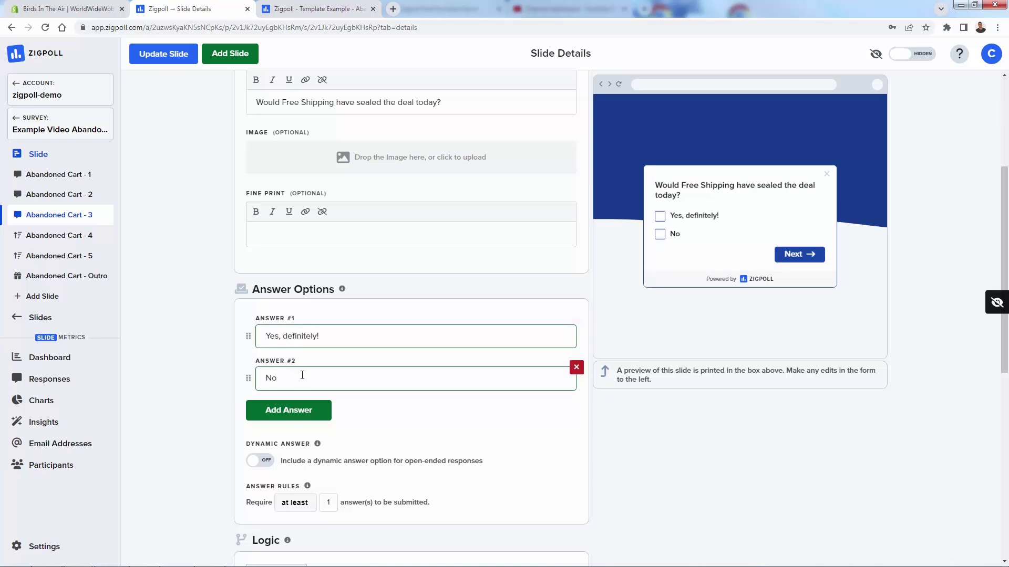
{"action": "type", "text": " thats not it!"}
Step: Leave the open-ended write-in answer off and update the slide
{"action": "scroll", "coordinate": [209, 396], "scroll_direction": "down", "scroll_amount": 1}
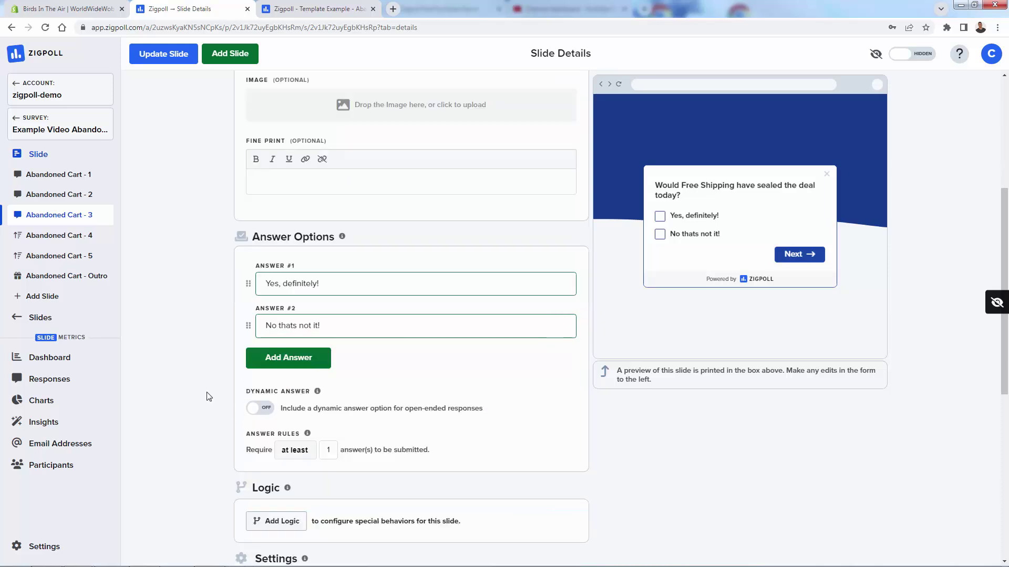
{"action": "left_click", "coordinate": [265, 418]}
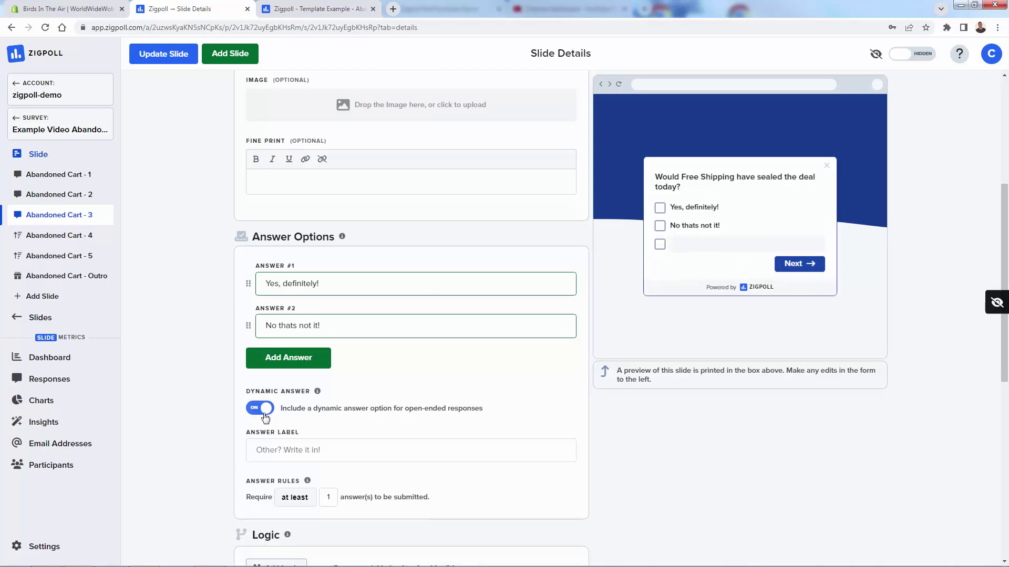
{"action": "left_click", "coordinate": [265, 418]}
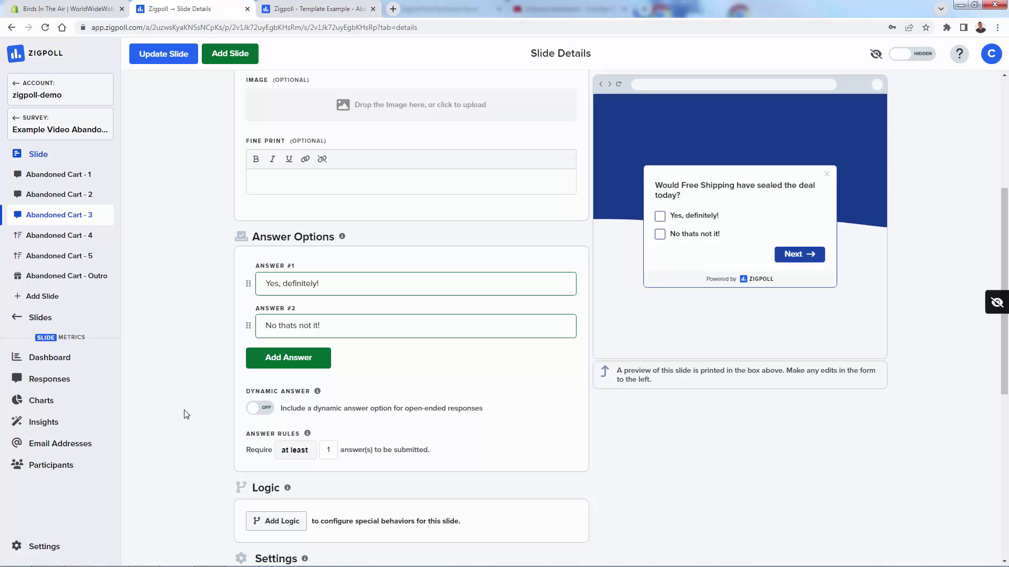
{"action": "scroll", "coordinate": [183, 415], "scroll_direction": "down", "scroll_amount": 1}
{"action": "scroll", "coordinate": [184, 415], "scroll_direction": "down", "scroll_amount": 2}
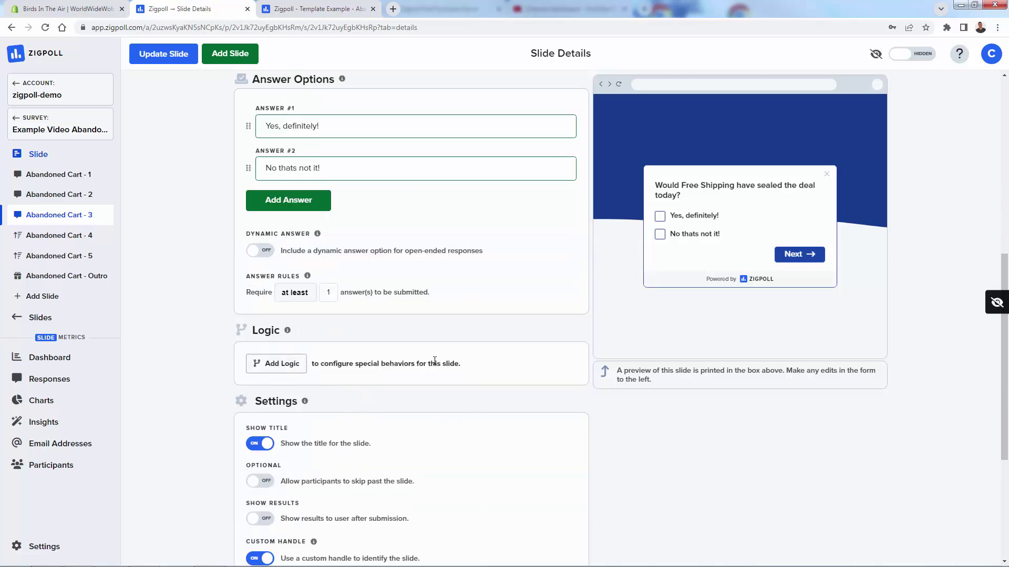
{"action": "scroll", "coordinate": [458, 452], "scroll_direction": "down", "scroll_amount": 4}
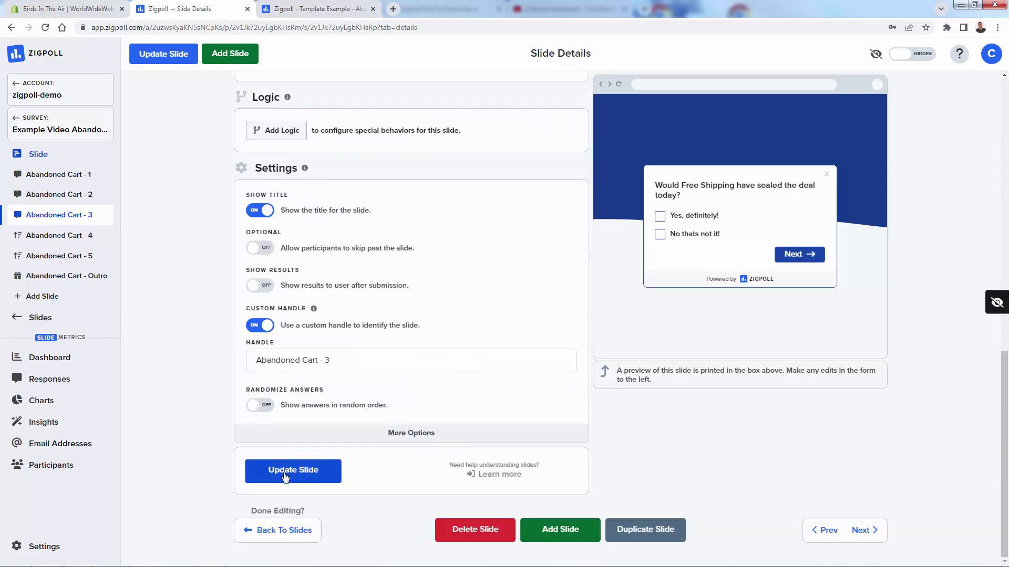
{"action": "left_click", "coordinate": [270, 479]}
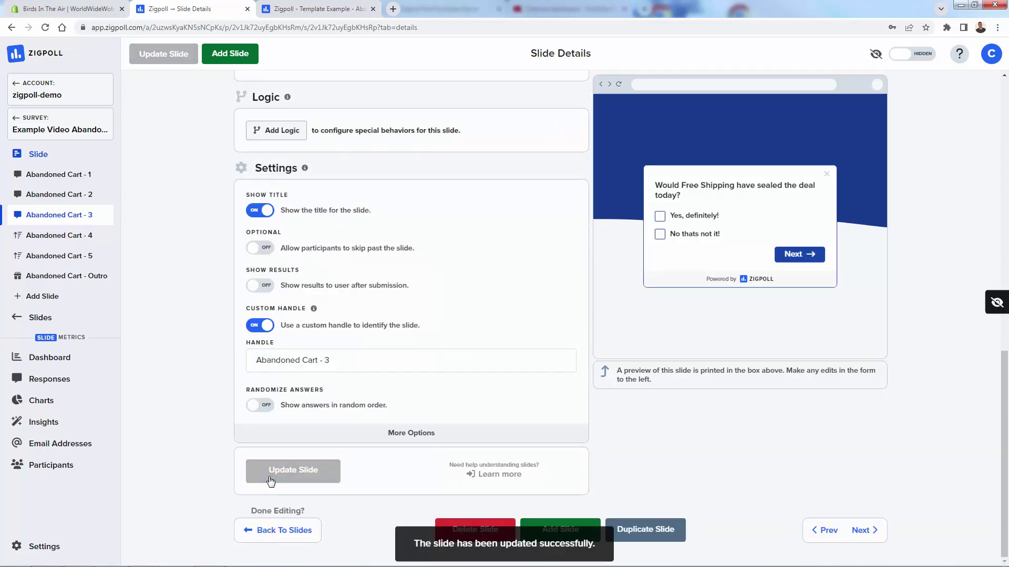
Step: Return to the slide list and briefly check the Abandoned Cart - 2 slide
{"action": "left_click", "coordinate": [284, 531]}
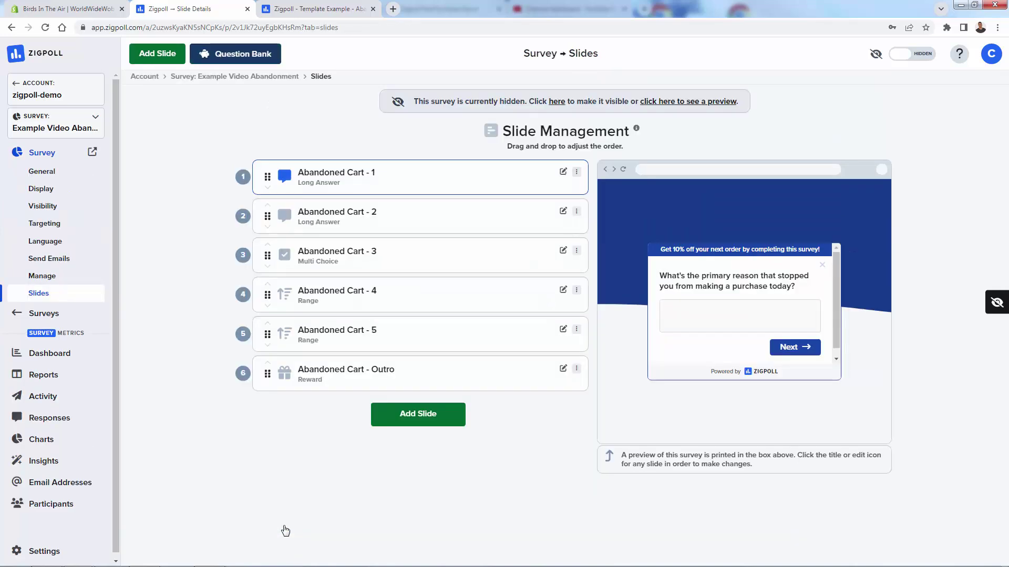
{"action": "left_click", "coordinate": [376, 219]}
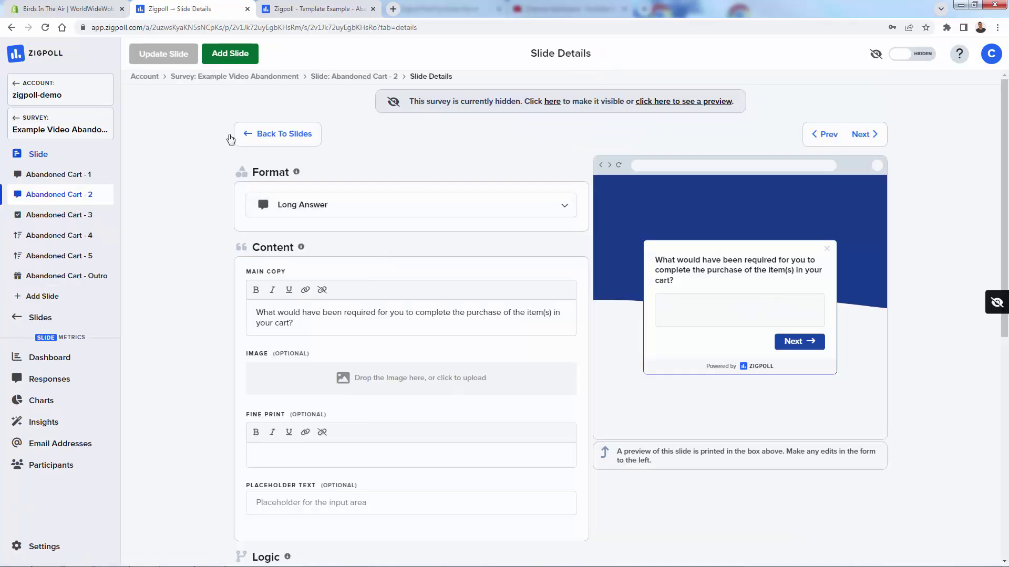
{"action": "left_click", "coordinate": [268, 134]}
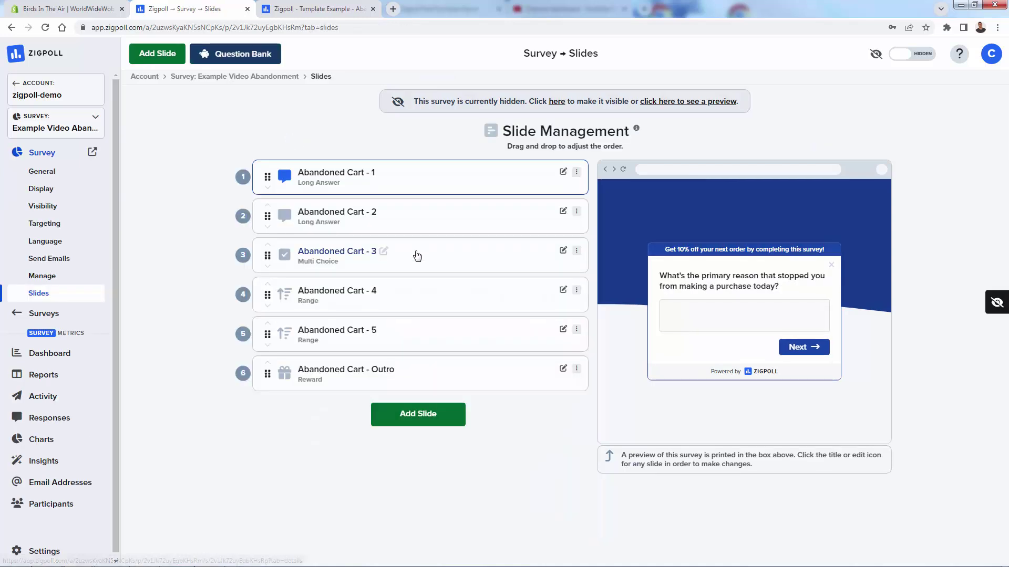
Step: Step through the preview to the Zigpoll10 thank-you slide and switch the survey from Hidden to Live
{"action": "mouse_move", "coordinate": [467, 256]}
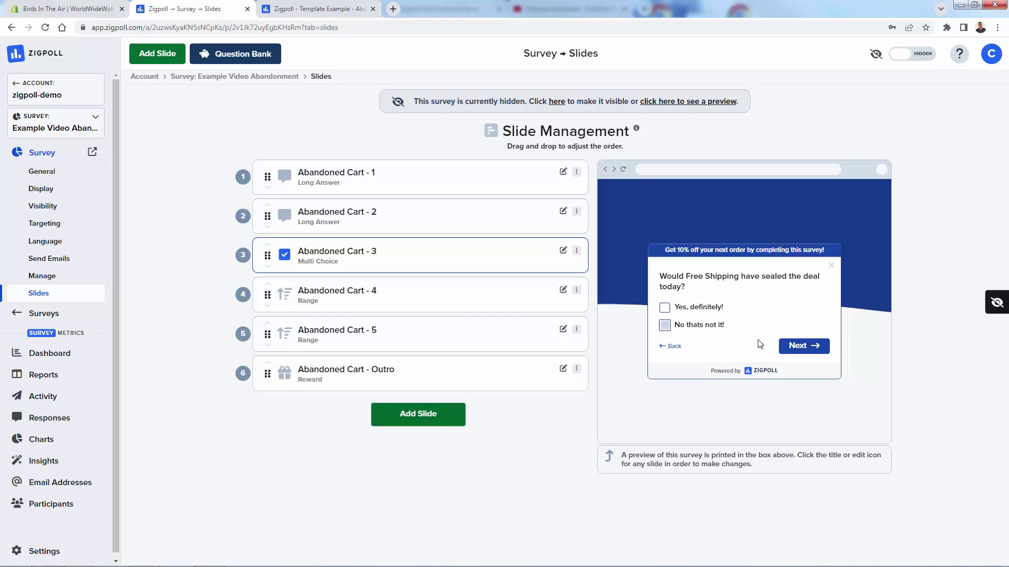
{"action": "left_click", "coordinate": [797, 348]}
{"action": "left_click", "coordinate": [797, 351]}
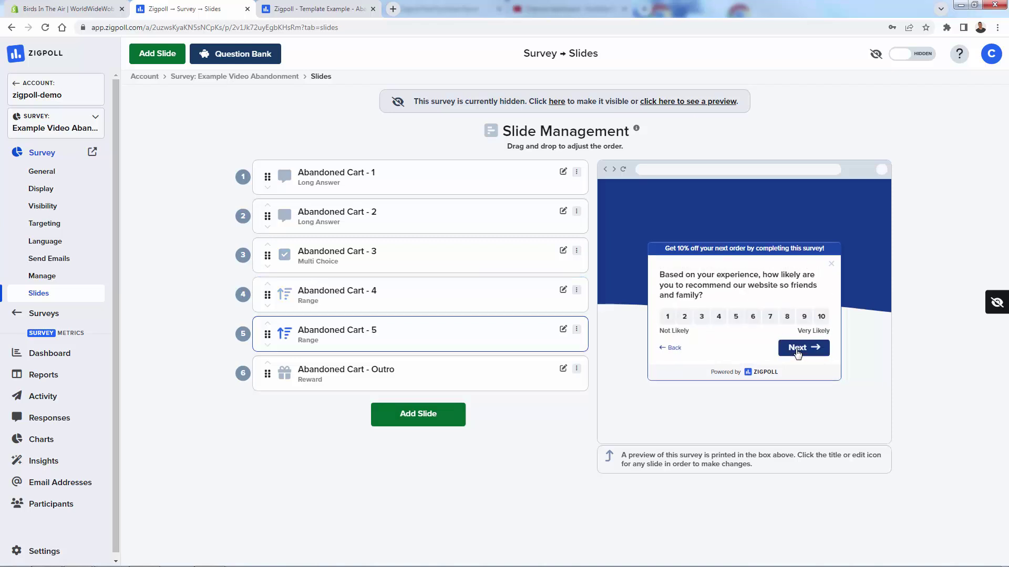
{"action": "left_click", "coordinate": [796, 349]}
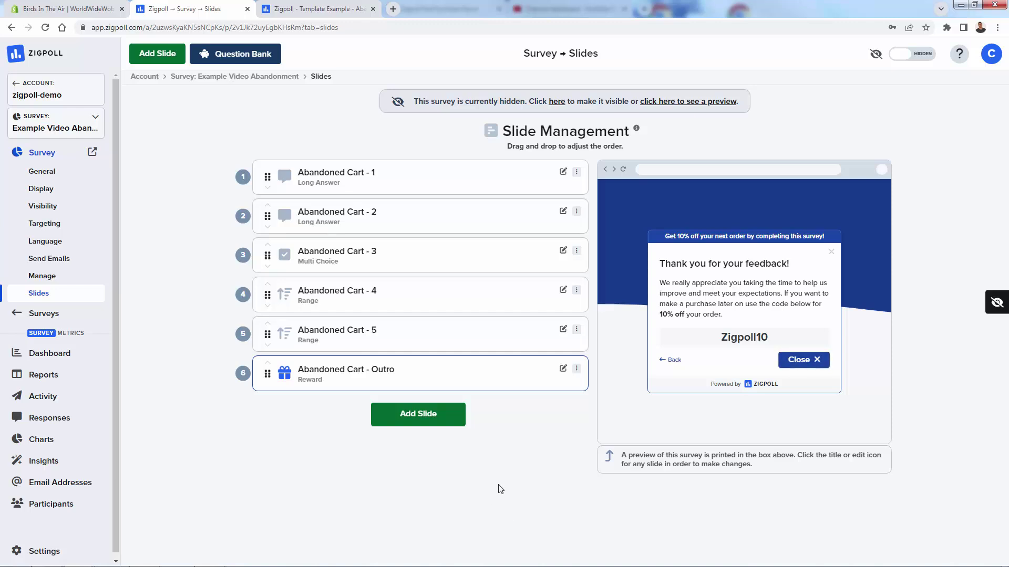
{"action": "left_click", "coordinate": [924, 62]}
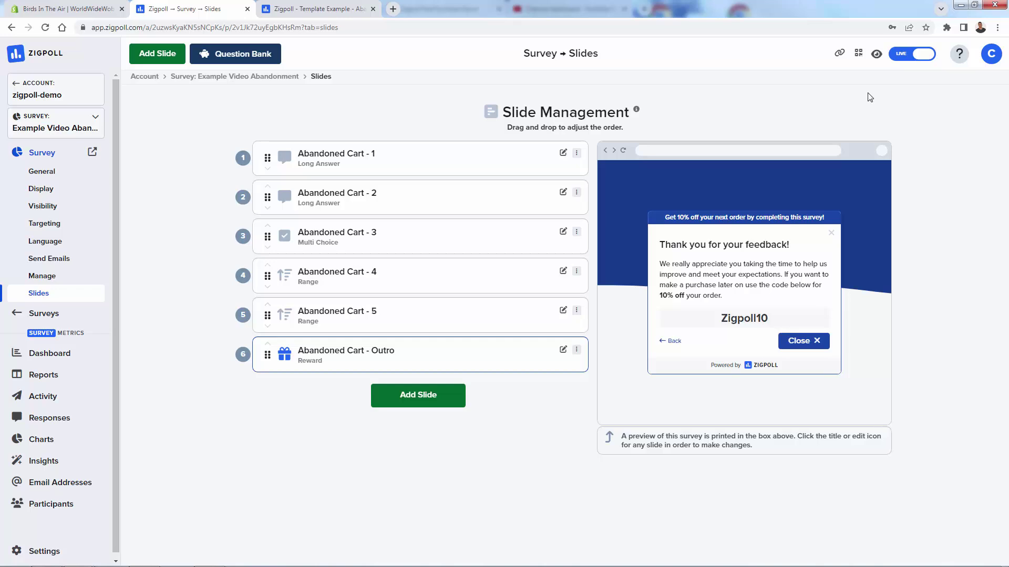
{"action": "left_click", "coordinate": [235, 53]}
{"action": "left_click_drag", "start_coordinate": [516, 201], "coordinate": [513, 153]}
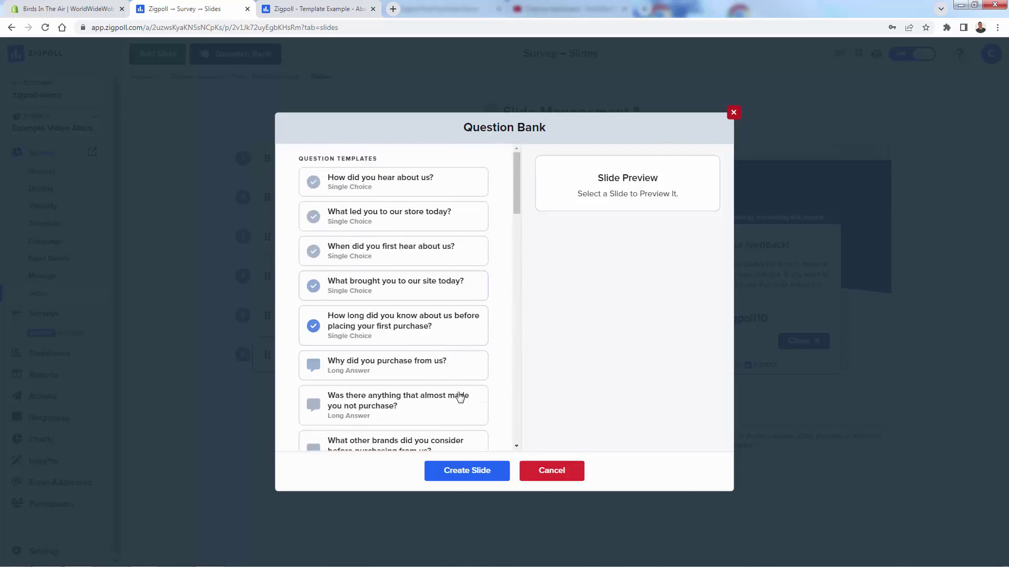
{"action": "left_click", "coordinate": [733, 113]}
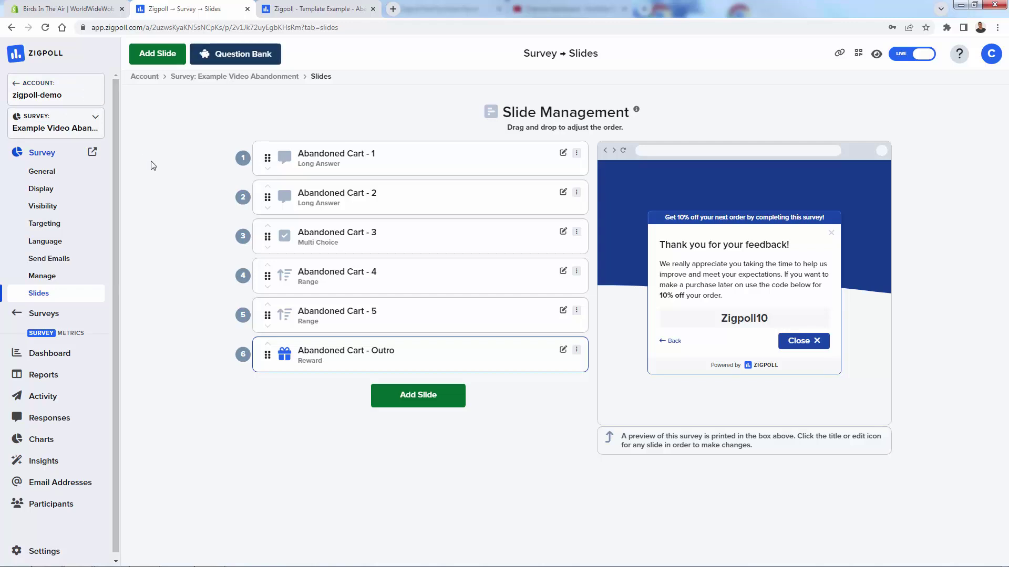
Step: Browse the Email, SMS, share page and widget display settings, then enable custom widget settings
{"action": "left_click", "coordinate": [42, 189]}
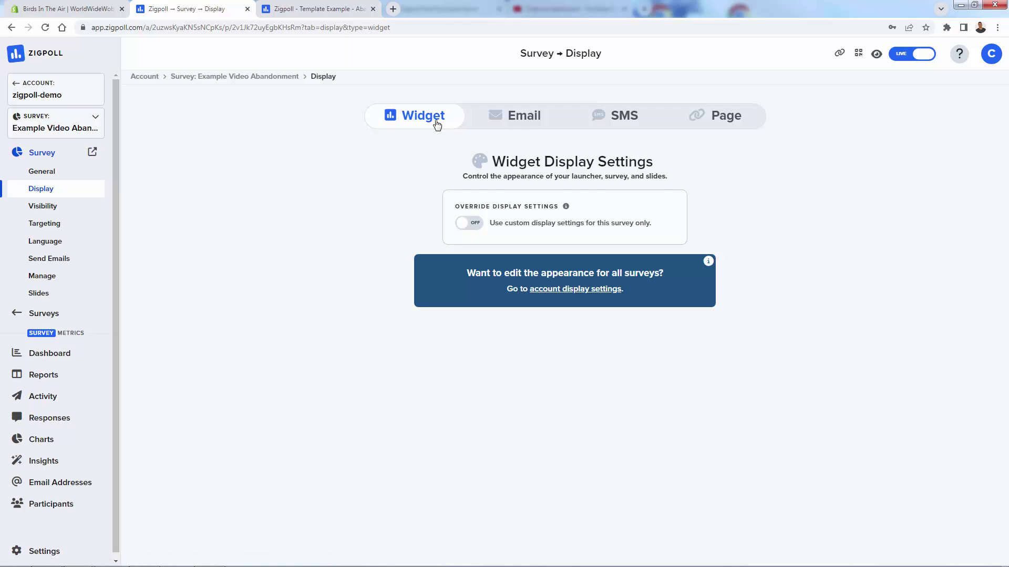
{"action": "left_click", "coordinate": [524, 123]}
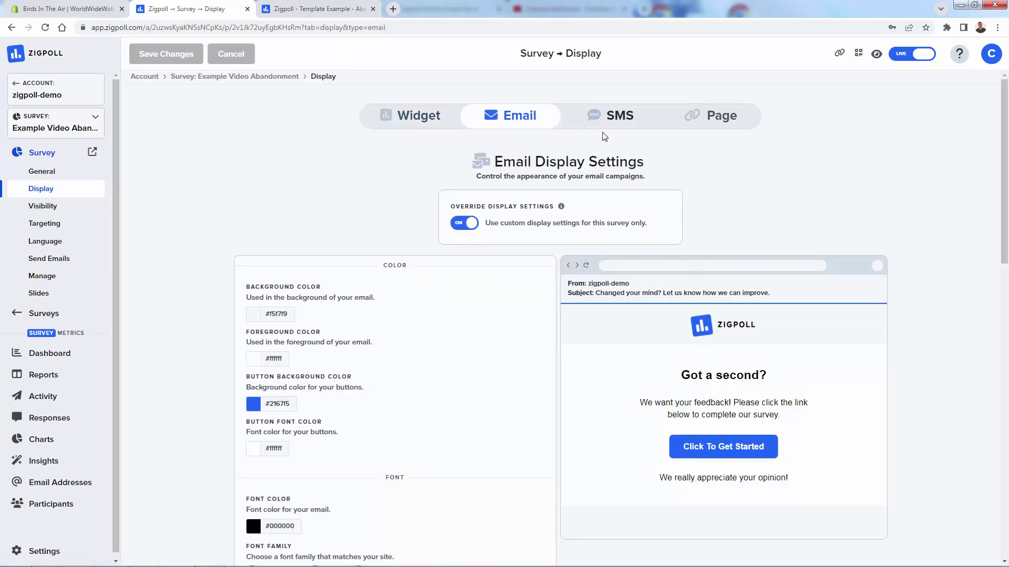
{"action": "left_click", "coordinate": [618, 118]}
{"action": "left_click", "coordinate": [704, 121]}
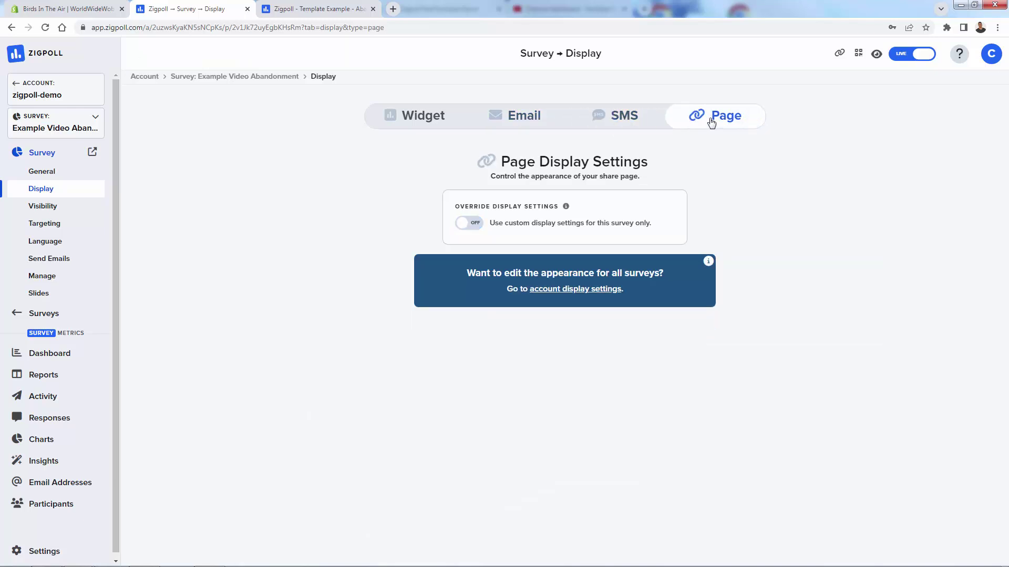
{"action": "left_click", "coordinate": [413, 115]}
{"action": "left_click", "coordinate": [467, 224]}
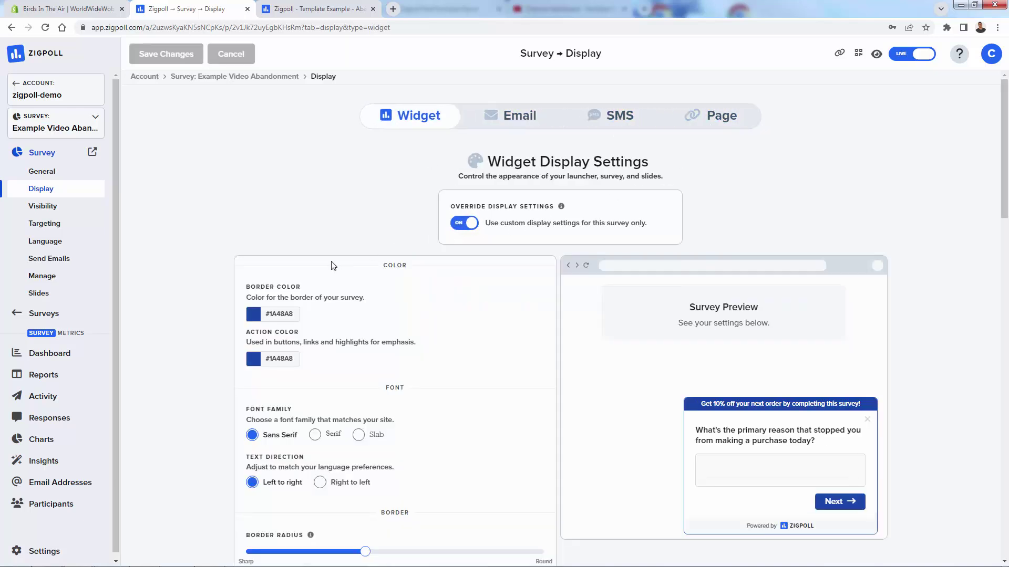
{"action": "scroll", "coordinate": [332, 267], "scroll_direction": "down", "scroll_amount": 2}
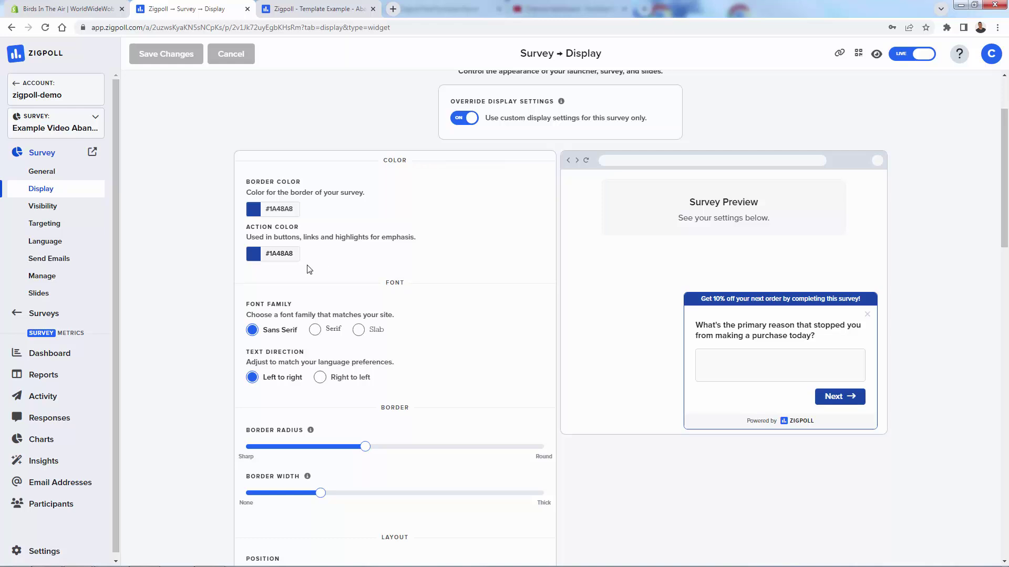
Step: Change the border colour from blue #1A48A8 to dark red #a4102e
{"action": "left_click", "coordinate": [253, 209]}
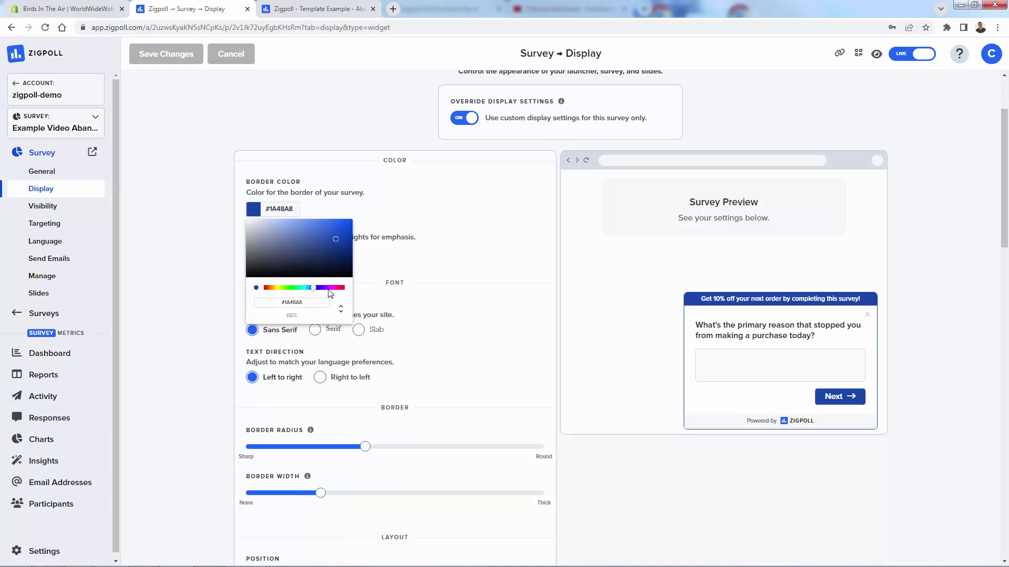
{"action": "left_click_drag", "start_coordinate": [331, 289], "coordinate": [344, 292]}
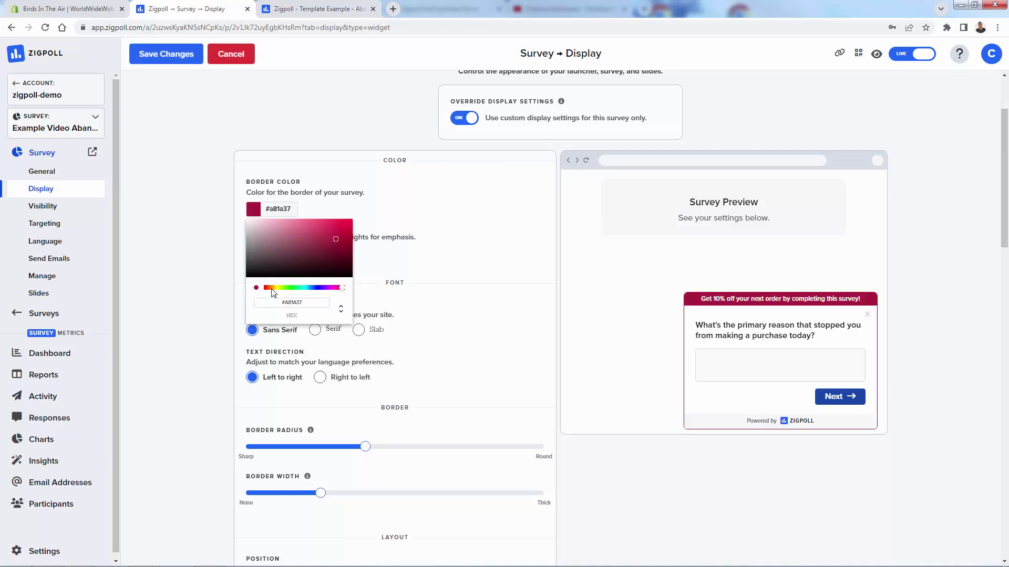
{"action": "left_click", "coordinate": [341, 239]}
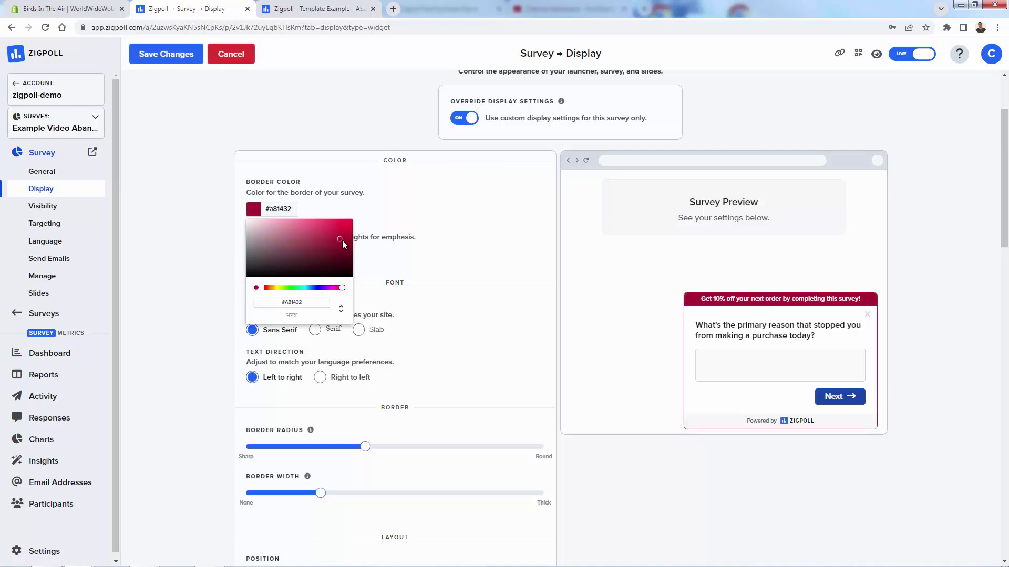
{"action": "left_click", "coordinate": [210, 238]}
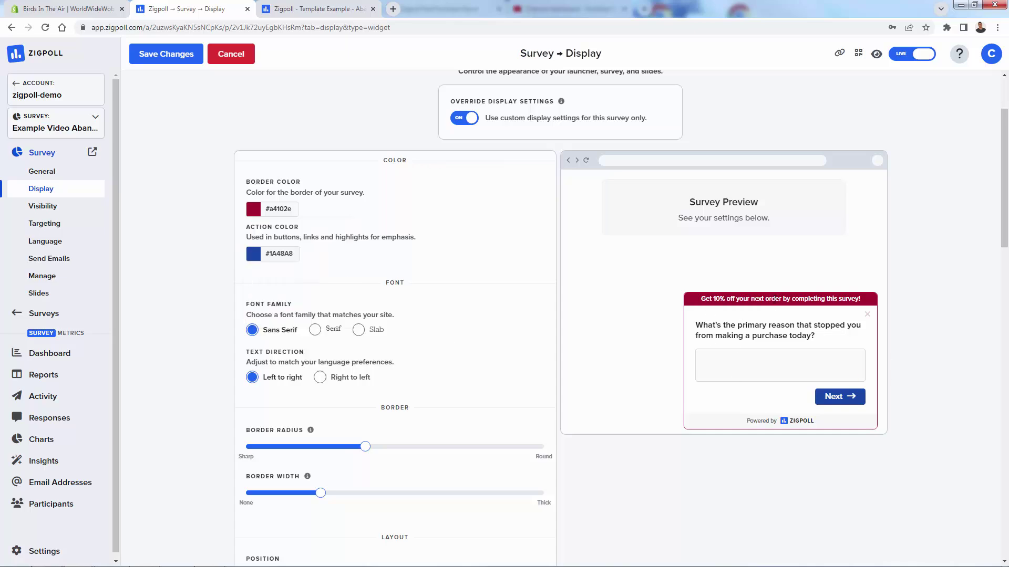
Step: Open the live Birds In The Air storefront from Shopify in a new tab and close the Zigpoll template example tab
{"action": "left_click", "coordinate": [91, 4]}
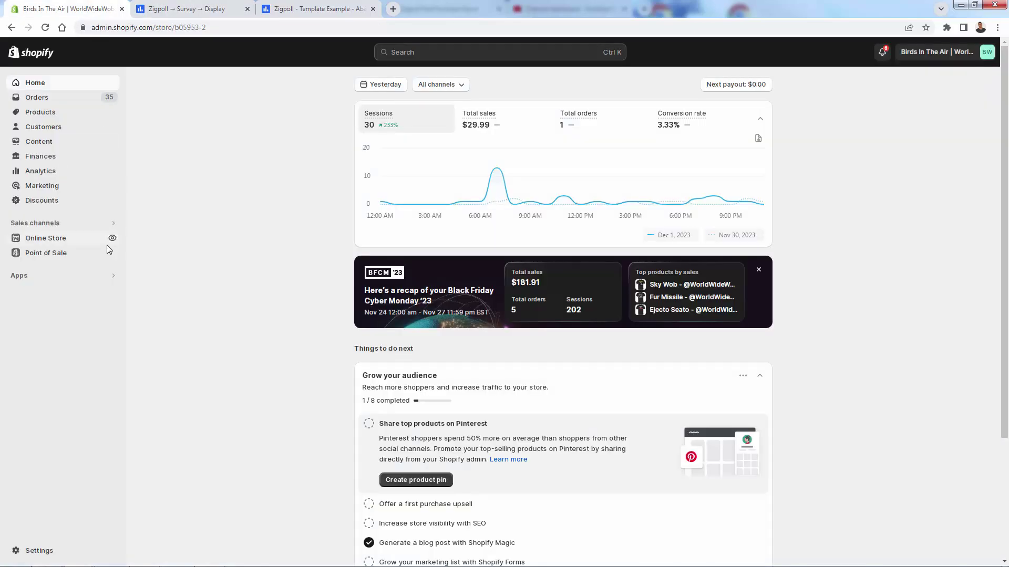
{"action": "left_click", "coordinate": [108, 243]}
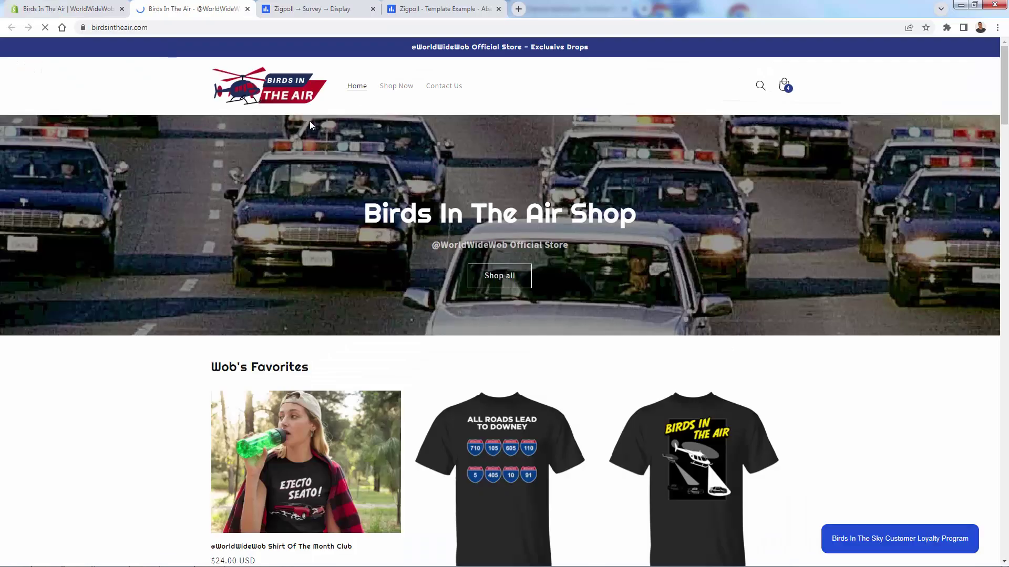
{"action": "left_click", "coordinate": [416, 6]}
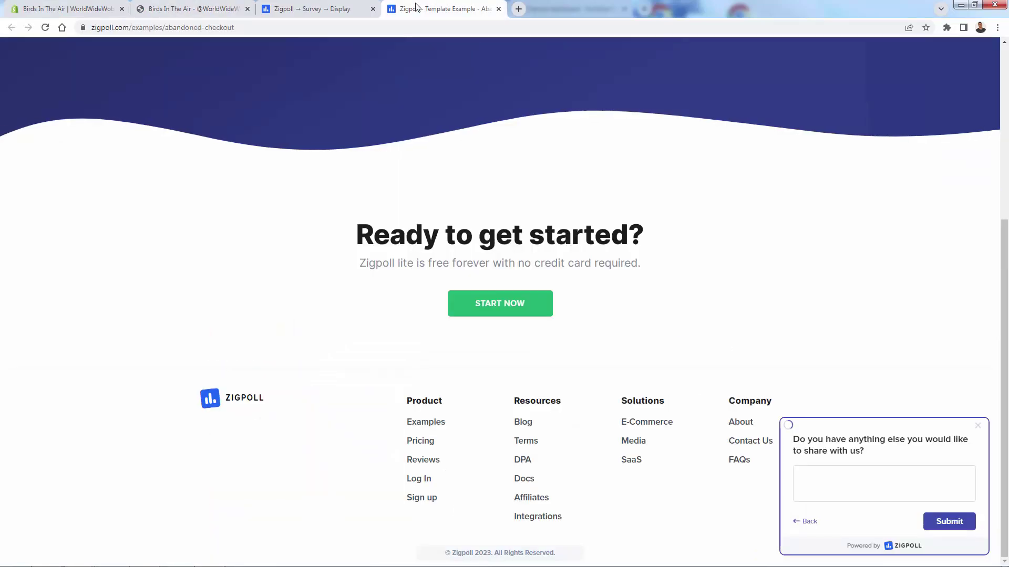
{"action": "left_click", "coordinate": [331, 8]}
{"action": "left_click", "coordinate": [498, 9]}
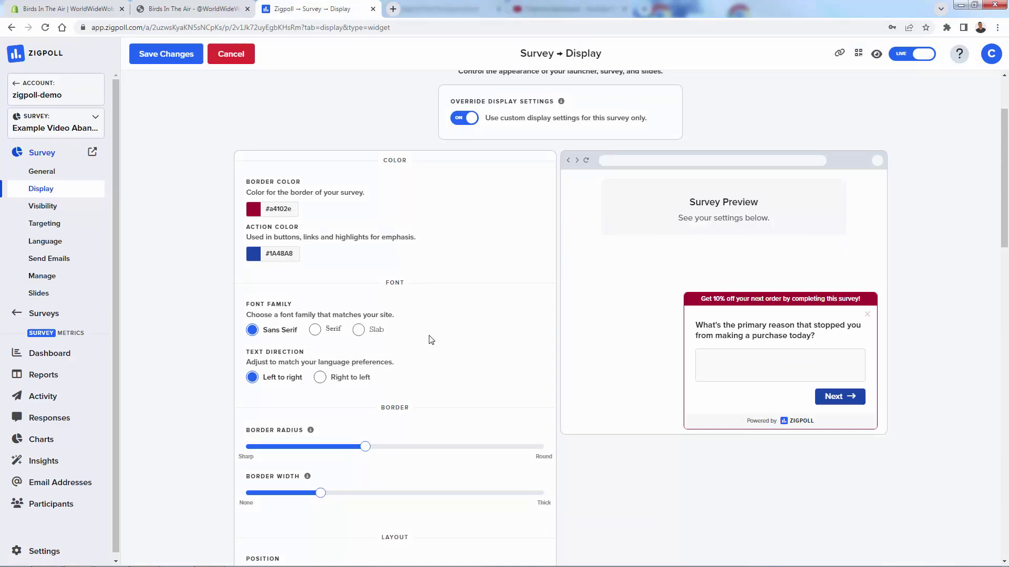
Step: Increase the border radius for rounder corners and set the widget position to Bottom Left
{"action": "scroll", "coordinate": [257, 341], "scroll_direction": "down", "scroll_amount": 2}
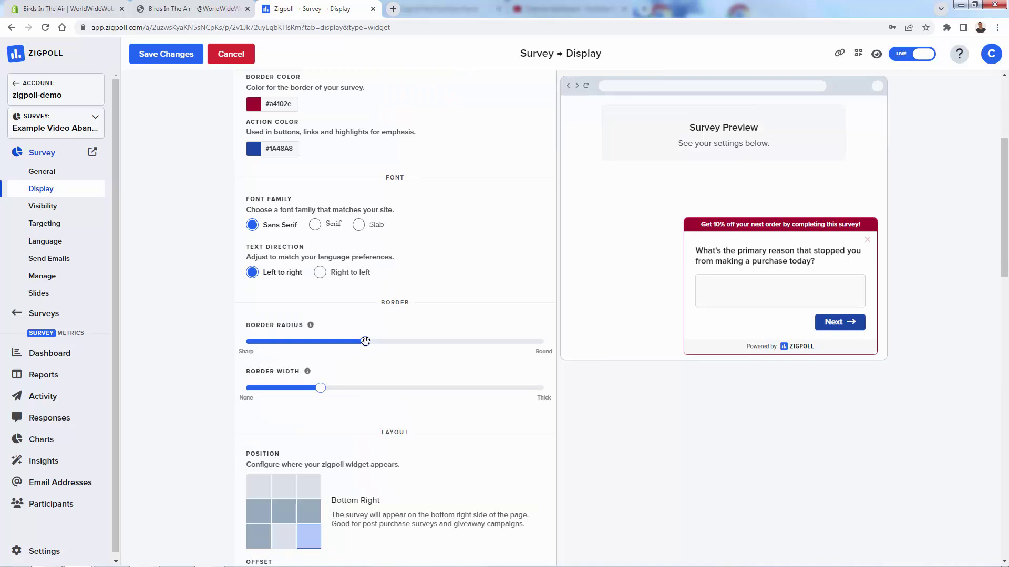
{"action": "left_click_drag", "start_coordinate": [366, 341], "coordinate": [409, 342]}
{"action": "scroll", "coordinate": [631, 394], "scroll_direction": "down", "scroll_amount": 4}
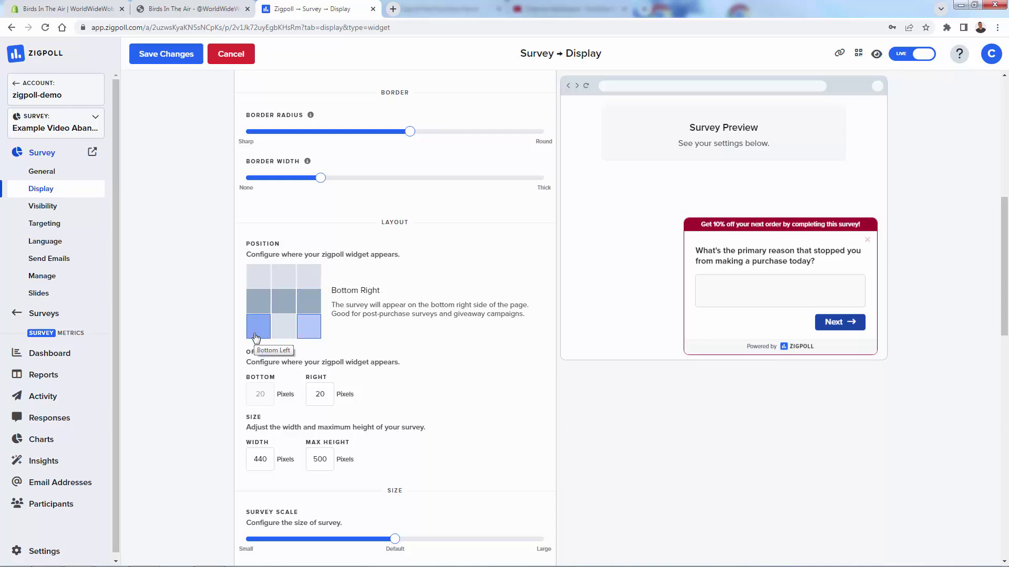
{"action": "left_click", "coordinate": [261, 300]}
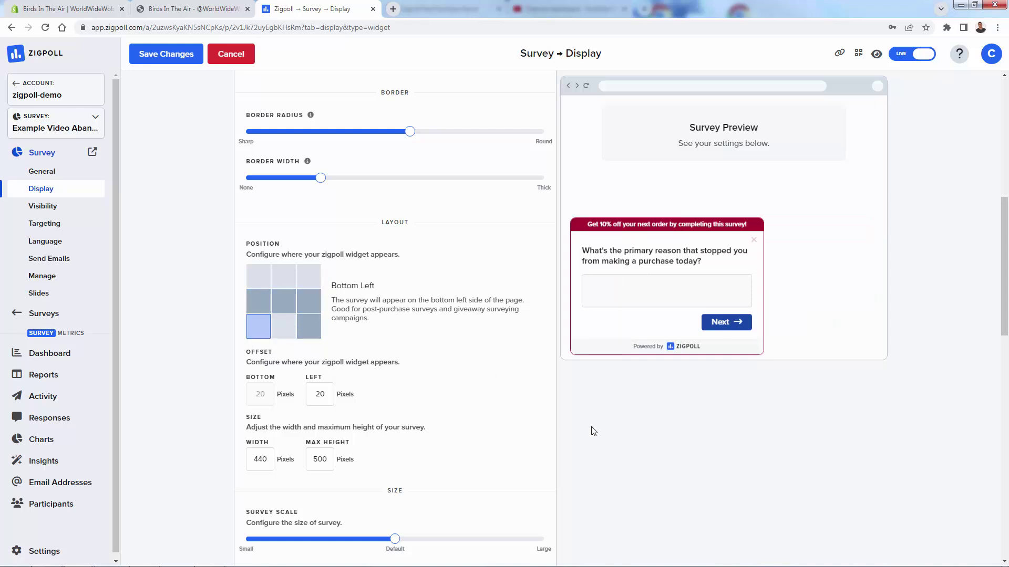
{"action": "scroll", "coordinate": [593, 431], "scroll_direction": "down", "scroll_amount": 1}
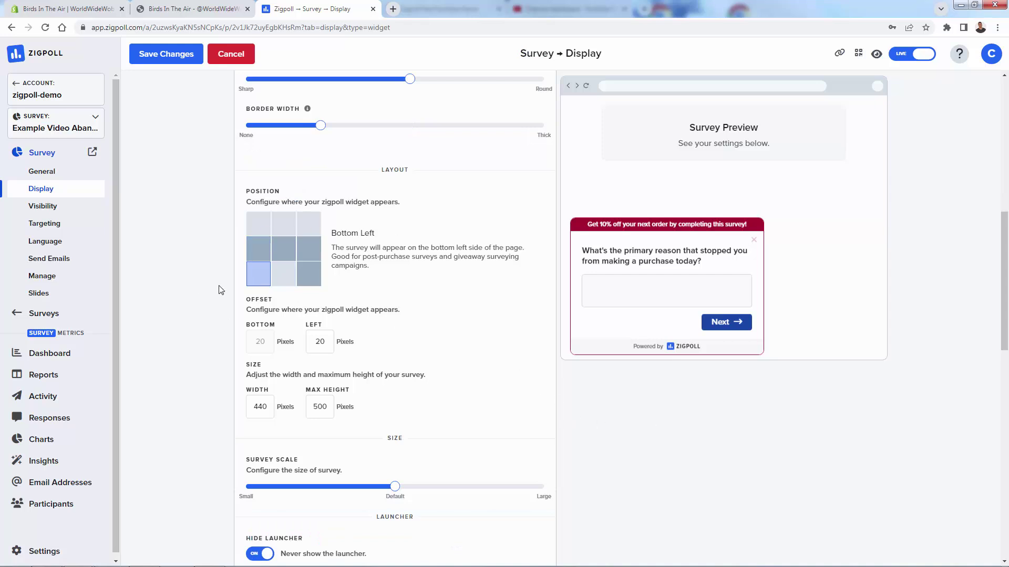
Step: Keep the widget at Bottom Left after trying Bottom Right, with the survey scale at Default
{"action": "left_click", "coordinate": [315, 283]}
{"action": "left_click", "coordinate": [256, 276]}
{"action": "scroll", "coordinate": [677, 437], "scroll_direction": "down", "scroll_amount": 2}
{"action": "mouse_move", "coordinate": [394, 381]}
{"action": "left_mouse_down"}
{"action": "mouse_move", "coordinate": [519, 383]}
{"action": "mouse_move", "coordinate": [213, 385]}
{"action": "mouse_move", "coordinate": [395, 389]}
{"action": "left_mouse_up"}
Step: Leave Hide Launcher on and save the display changes so they go live
{"action": "scroll", "coordinate": [542, 434], "scroll_direction": "down", "scroll_amount": 4}
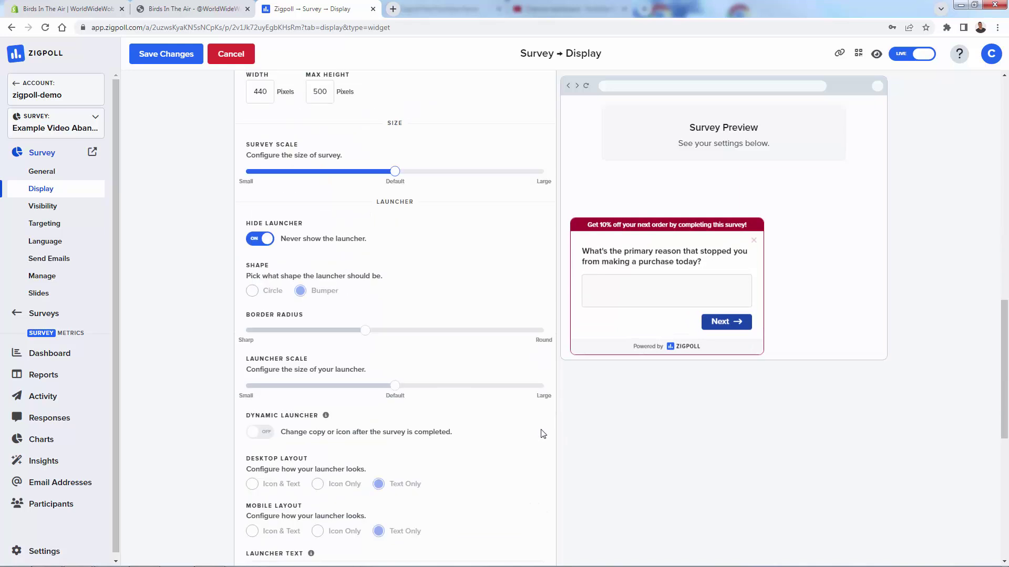
{"action": "left_click", "coordinate": [260, 239]}
{"action": "left_click", "coordinate": [260, 239]}
{"action": "left_click", "coordinate": [260, 238]}
{"action": "left_click", "coordinate": [264, 238]}
{"action": "scroll", "coordinate": [633, 447], "scroll_direction": "down", "scroll_amount": 6}
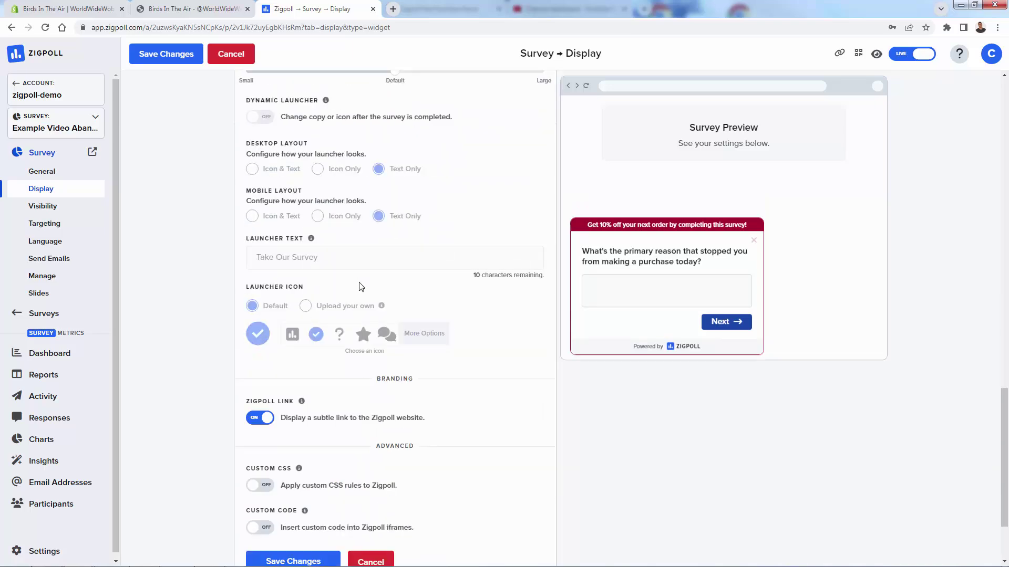
{"action": "scroll", "coordinate": [361, 286], "scroll_direction": "down", "scroll_amount": 2}
{"action": "left_click", "coordinate": [315, 453]}
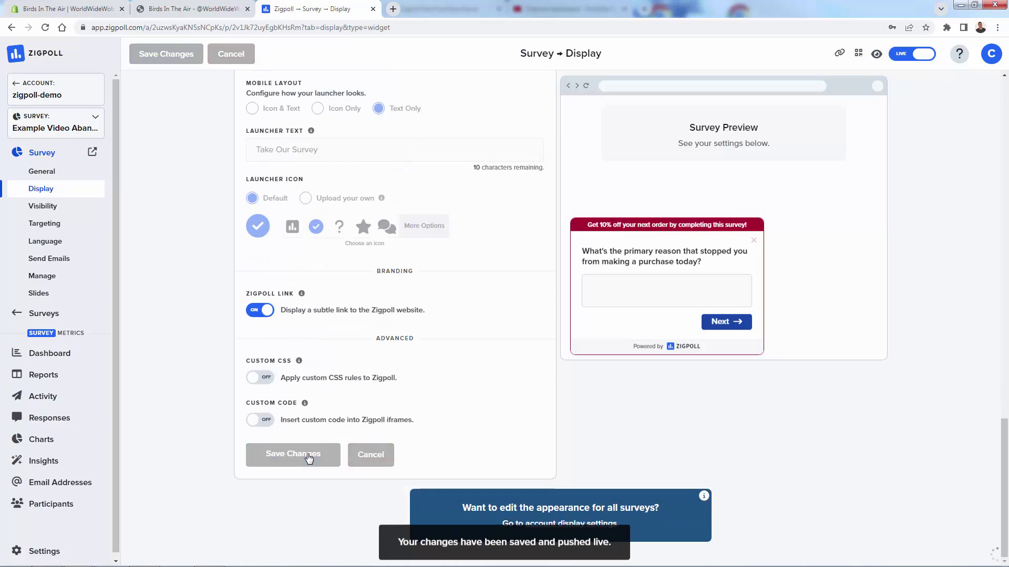
{"action": "left_click", "coordinate": [62, 206]}
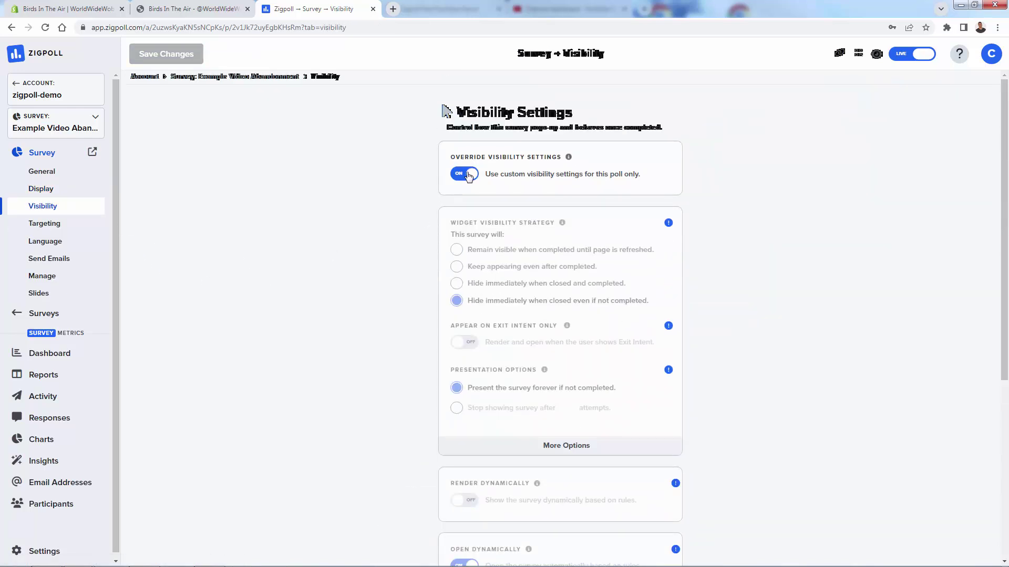
{"action": "left_click", "coordinate": [469, 175]}
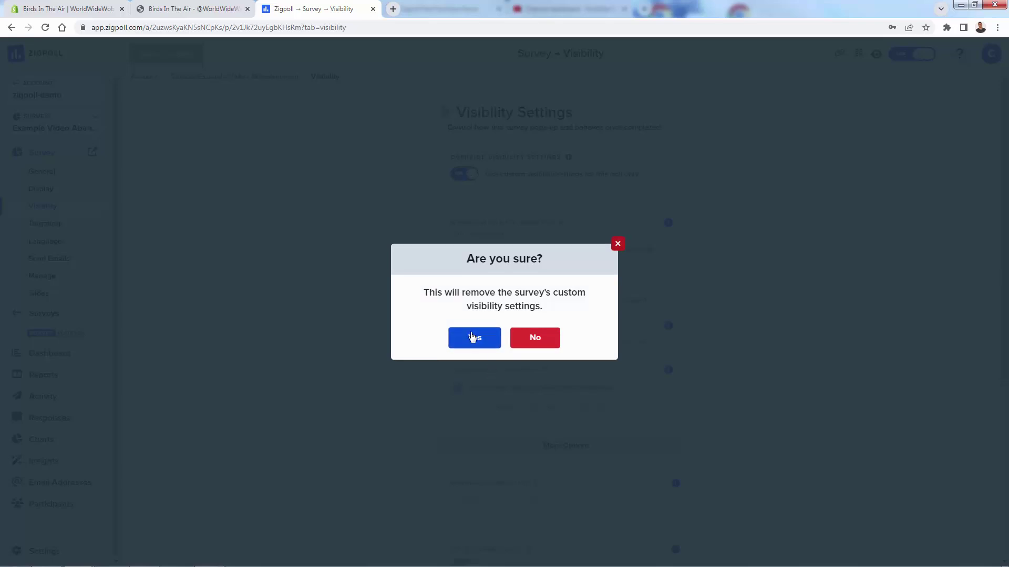
{"action": "left_click", "coordinate": [472, 338]}
{"action": "left_click", "coordinate": [465, 174]}
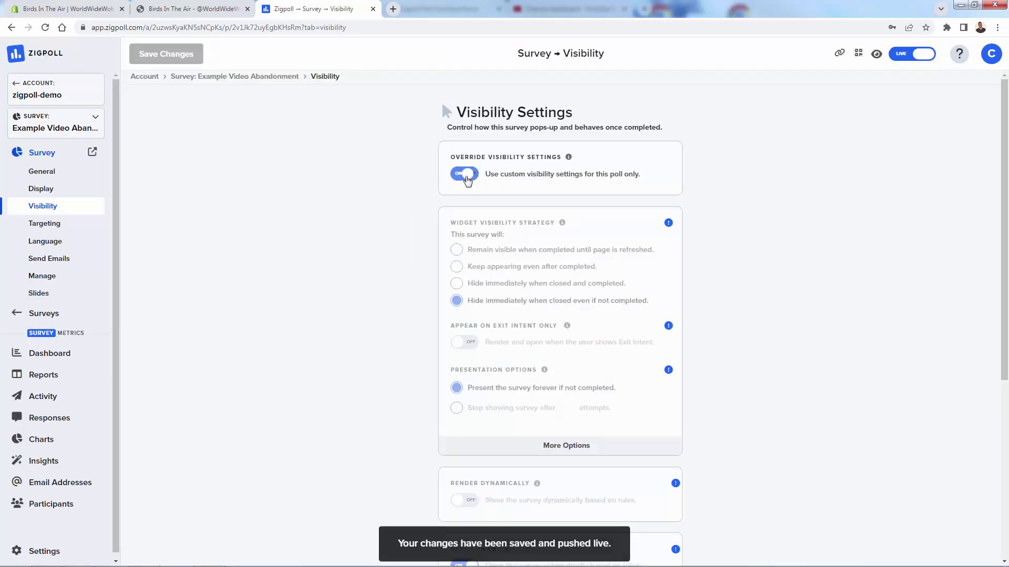
{"action": "scroll", "coordinate": [446, 381], "scroll_direction": "down", "scroll_amount": 5}
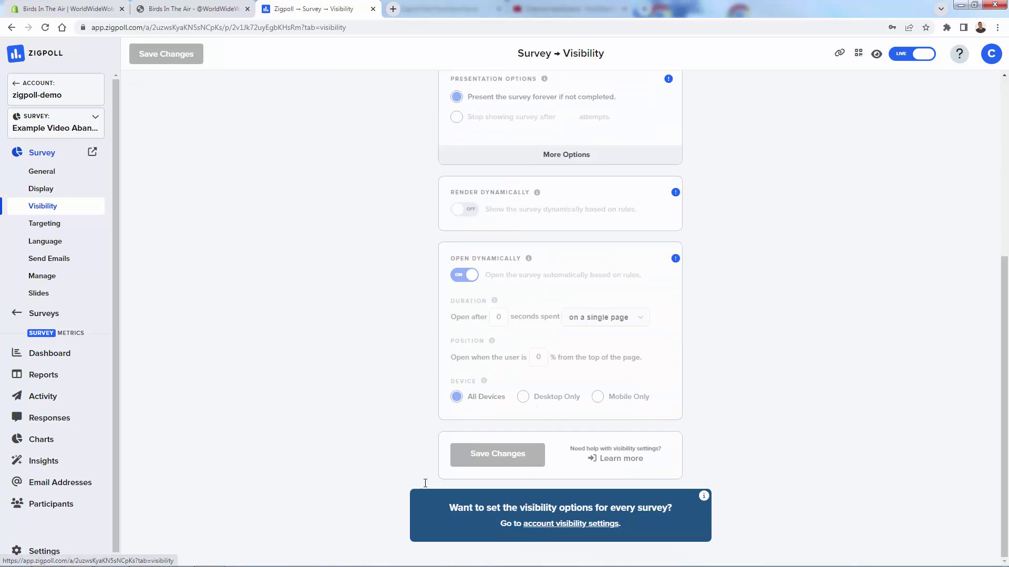
Step: Enable custom targeting and keep the traffic share at 100% after trying 10%
{"action": "left_click", "coordinate": [42, 223]}
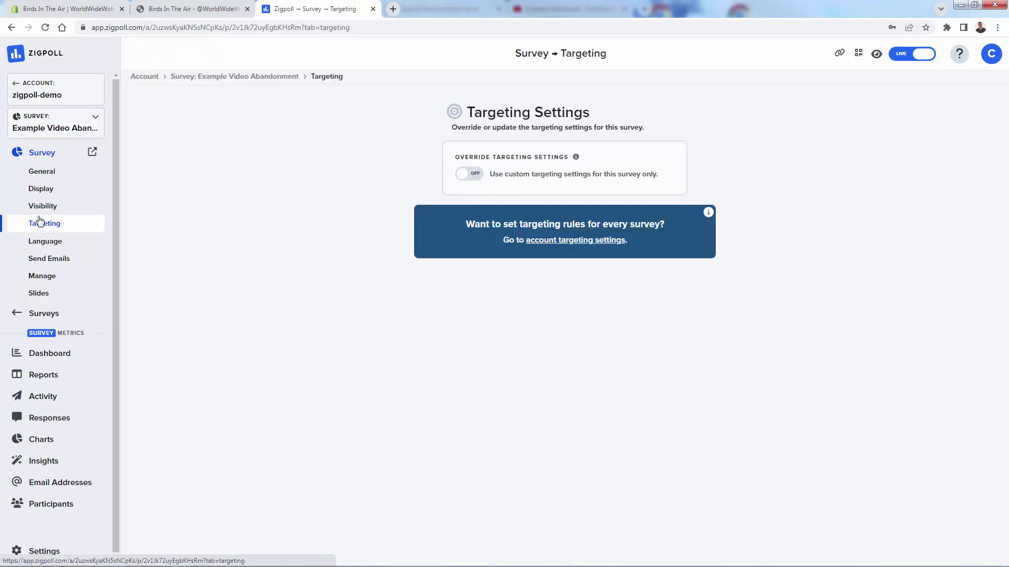
{"action": "left_click", "coordinate": [468, 179]}
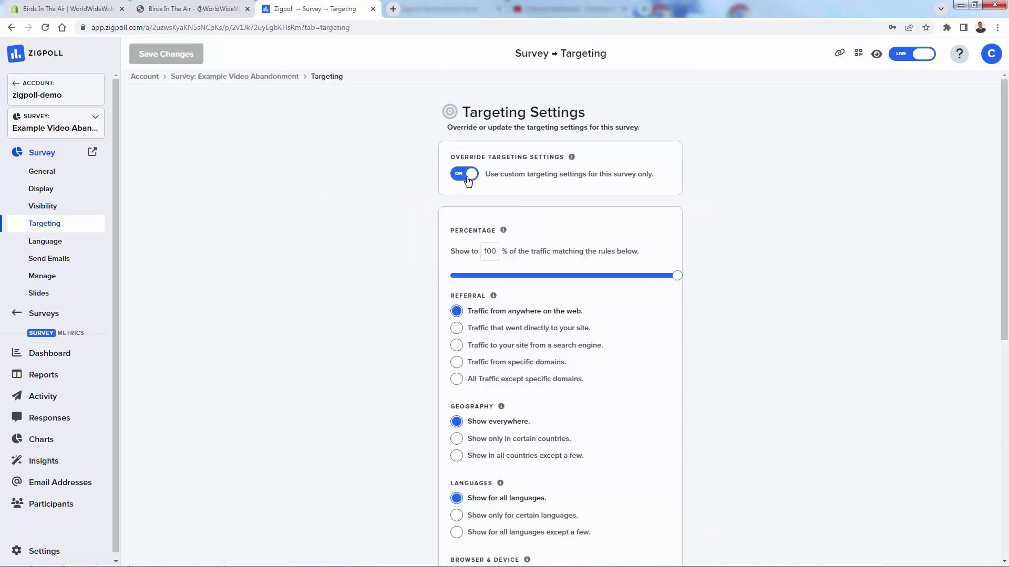
{"action": "double_click", "coordinate": [486, 252]}
{"action": "type", "text": "10"}
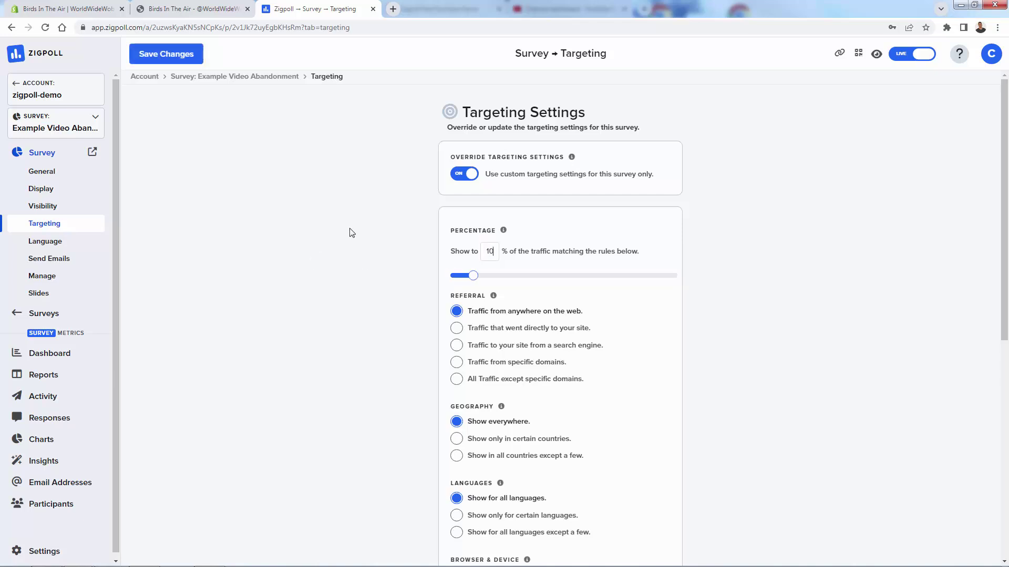
{"action": "double_click", "coordinate": [495, 254]}
{"action": "type", "text": "100"}
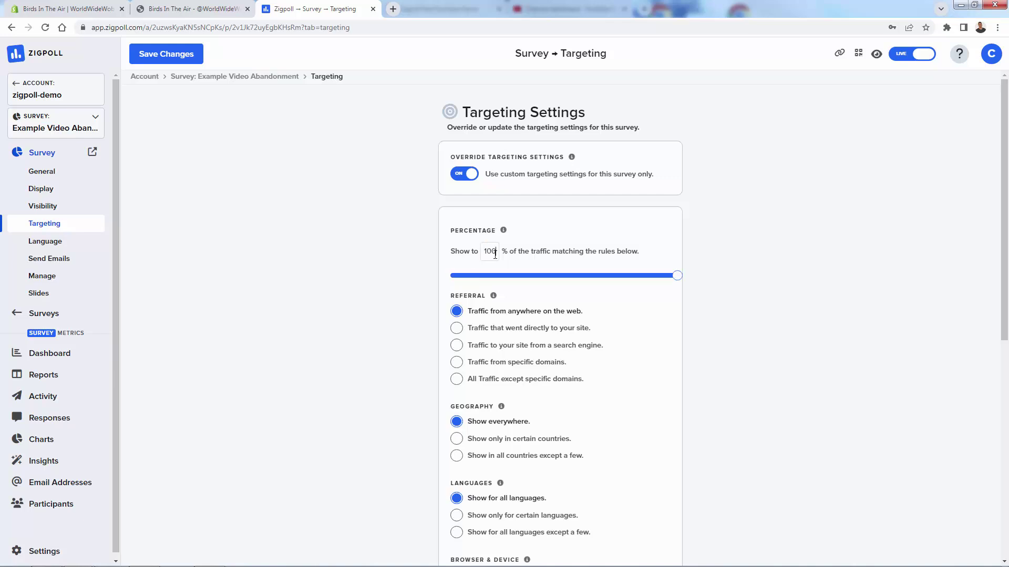
{"action": "scroll", "coordinate": [379, 302], "scroll_direction": "down", "scroll_amount": 1}
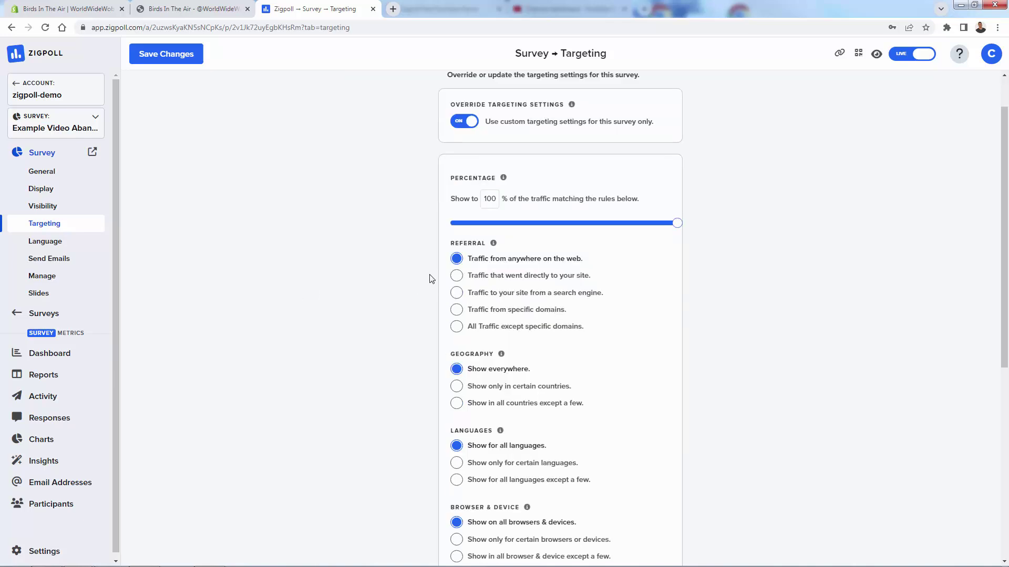
Step: Try limiting referral traffic to facebook.com, then remove it and pick search engine traffic
{"action": "left_click", "coordinate": [455, 310]}
{"action": "left_click", "coordinate": [484, 336]}
{"action": "type", "text": "f"}
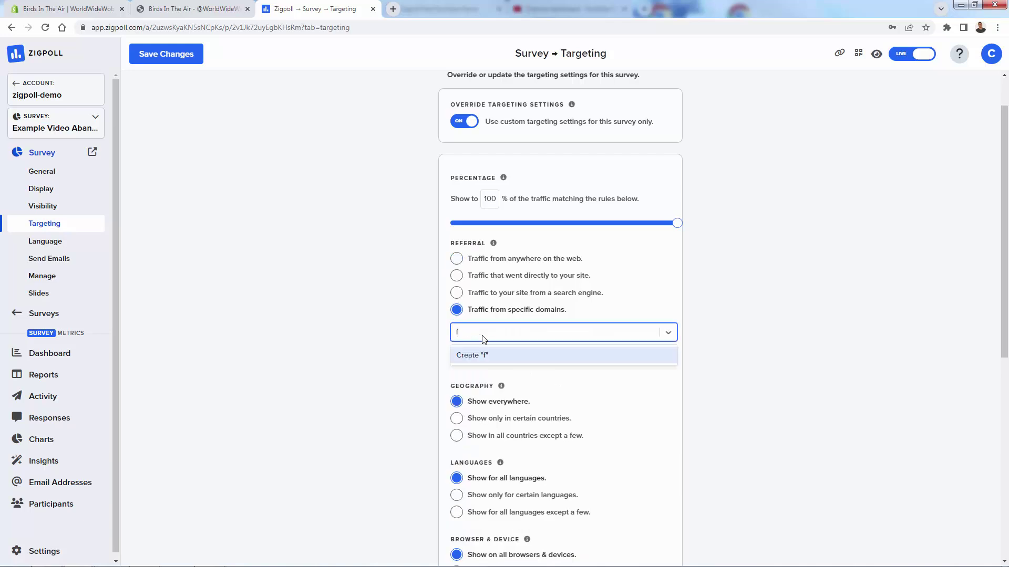
{"action": "type", "text": "acebook.com"}
{"action": "key", "text": "Return"}
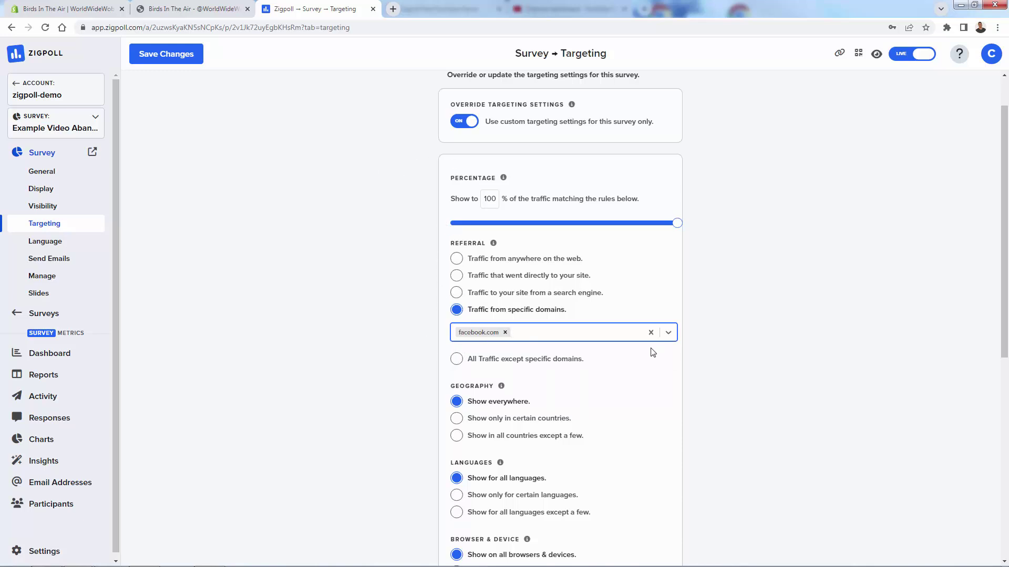
{"action": "left_click", "coordinate": [651, 332]}
{"action": "left_click", "coordinate": [455, 294]}
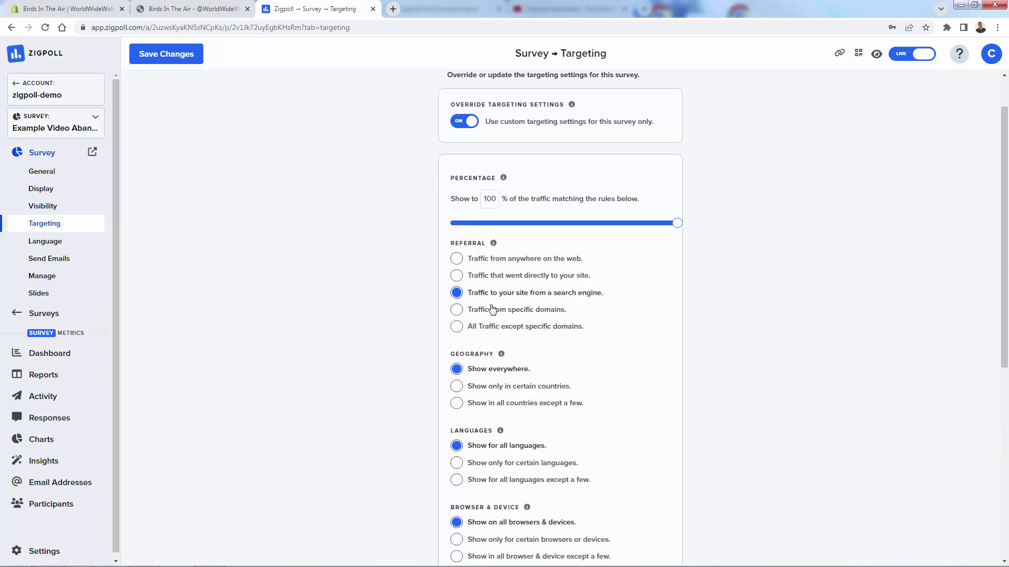
Step: Exclude facebook.com and instagram.com, then switch referral to traffic from anywhere on the web
{"action": "left_click", "coordinate": [456, 326]}
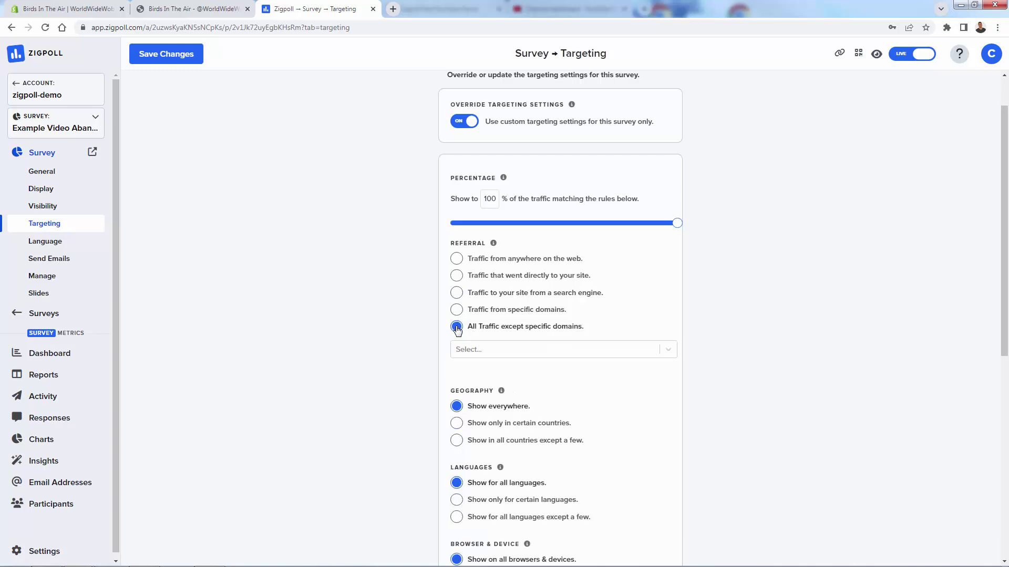
{"action": "left_click", "coordinate": [494, 350]}
{"action": "type", "text": "facebook"}
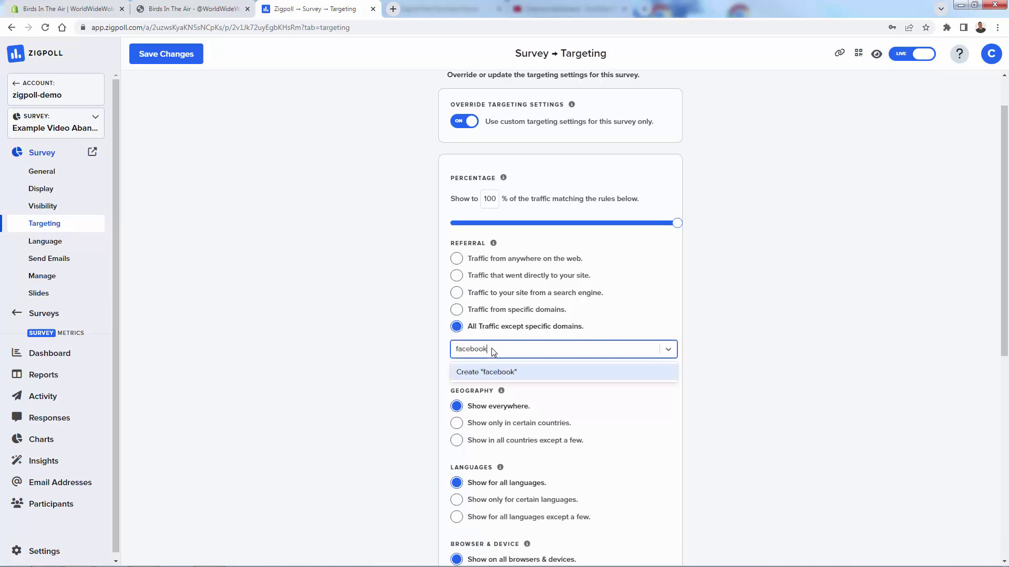
{"action": "type", "text": ".com"}
{"action": "key", "text": "Return"}
{"action": "type", "text": "instagram.com"}
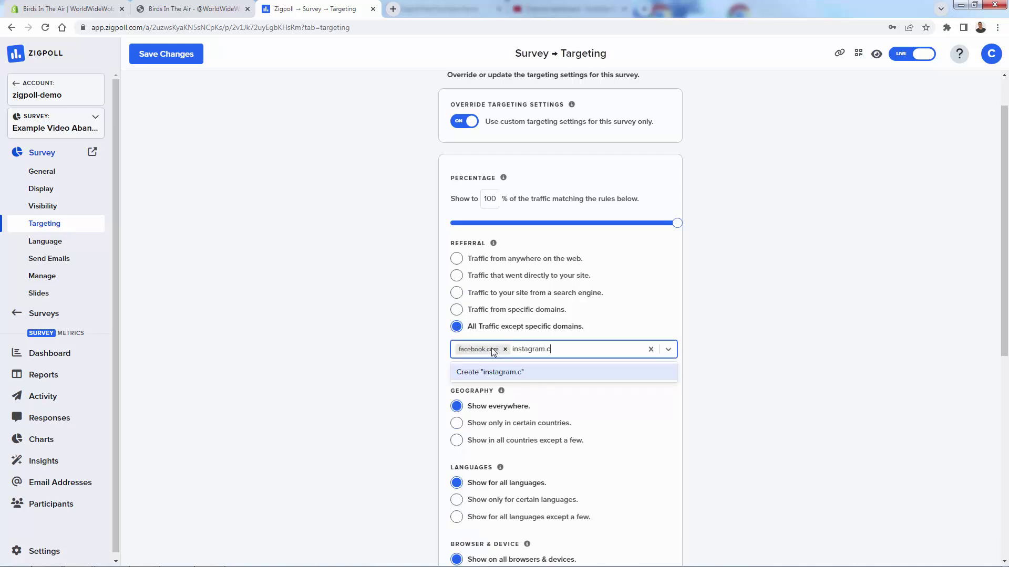
{"action": "key", "text": "Return"}
{"action": "left_click", "coordinate": [362, 354]}
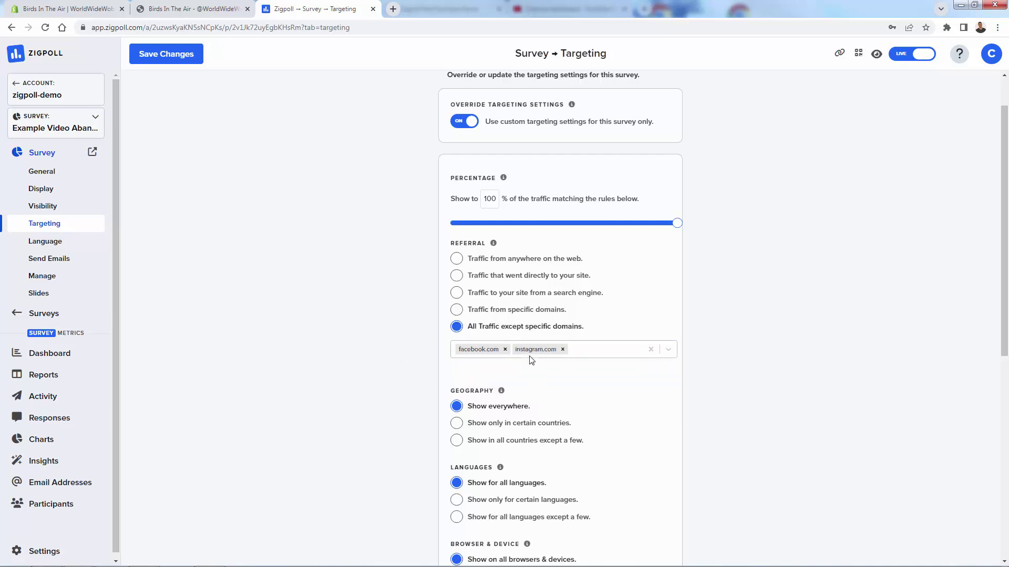
{"action": "left_click", "coordinate": [486, 259]}
Step: Reset the Geography rule to every country and Browser & Device to all browsers and devices
{"action": "scroll", "coordinate": [400, 399], "scroll_direction": "down", "scroll_amount": 2}
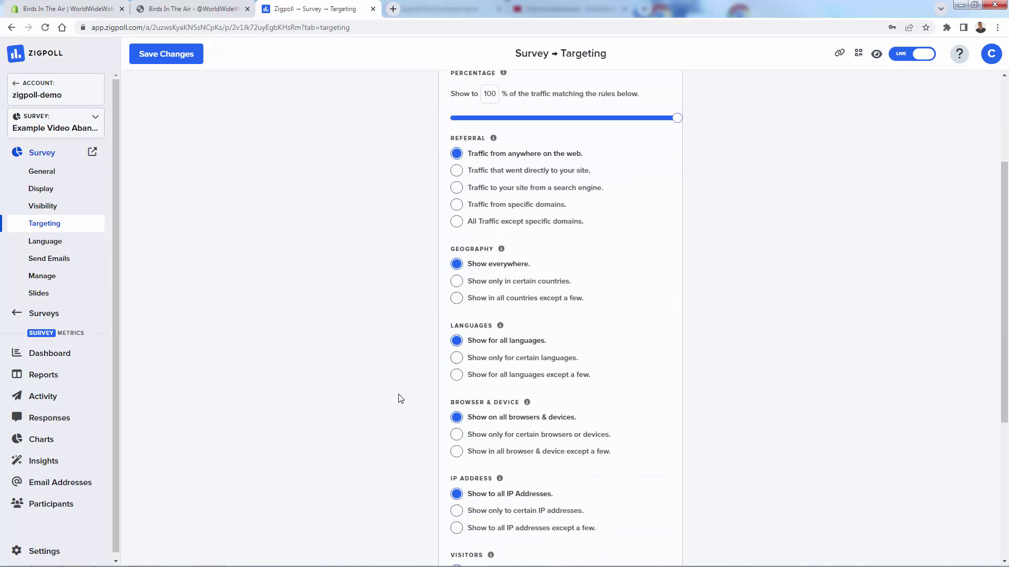
{"action": "scroll", "coordinate": [399, 398], "scroll_direction": "down", "scroll_amount": 1}
{"action": "left_click", "coordinate": [492, 229]}
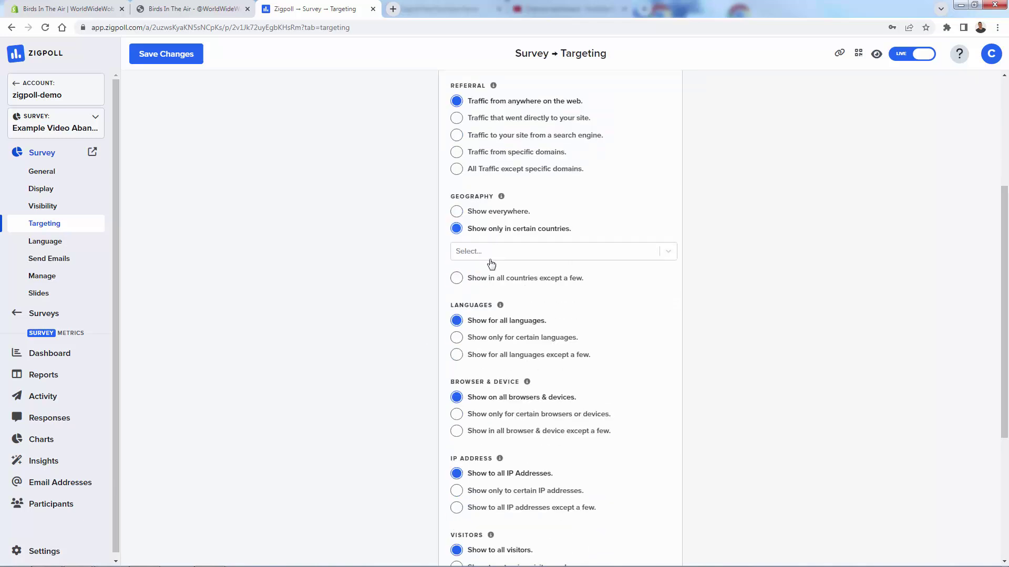
{"action": "left_click", "coordinate": [486, 251]}
{"action": "left_click", "coordinate": [463, 211]}
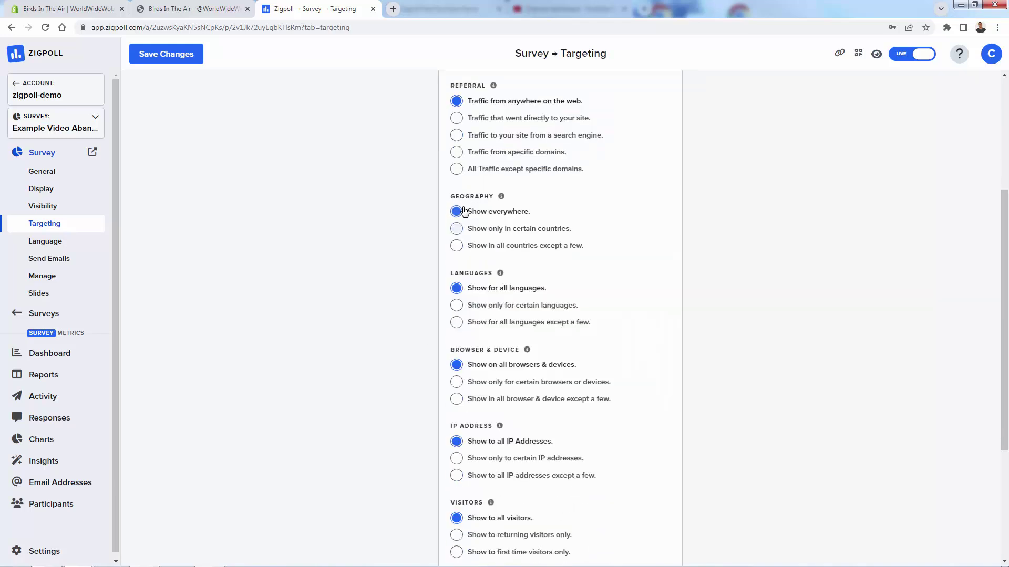
{"action": "scroll", "coordinate": [399, 265], "scroll_direction": "down", "scroll_amount": 2}
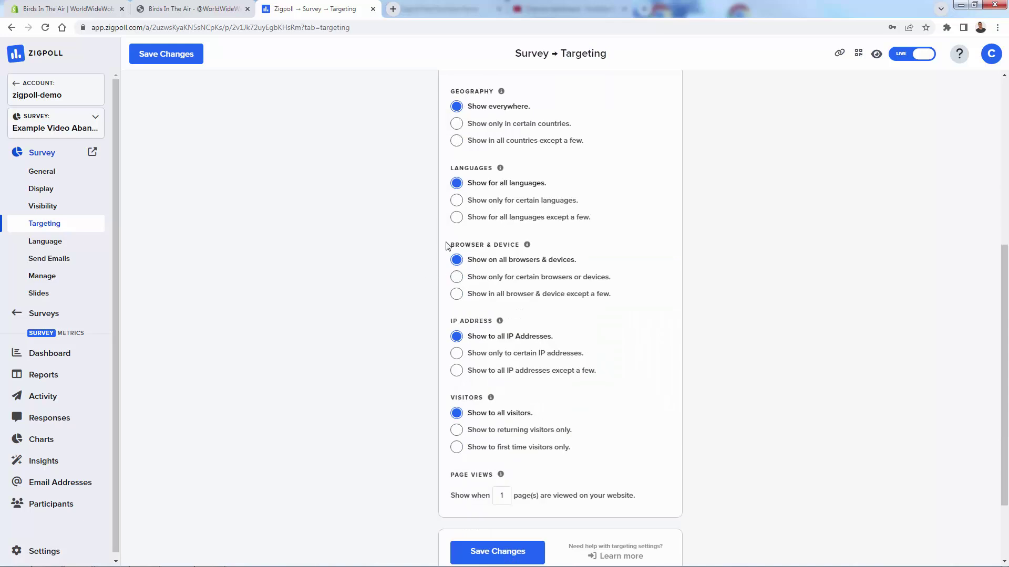
{"action": "scroll", "coordinate": [446, 246], "scroll_direction": "down", "scroll_amount": 1}
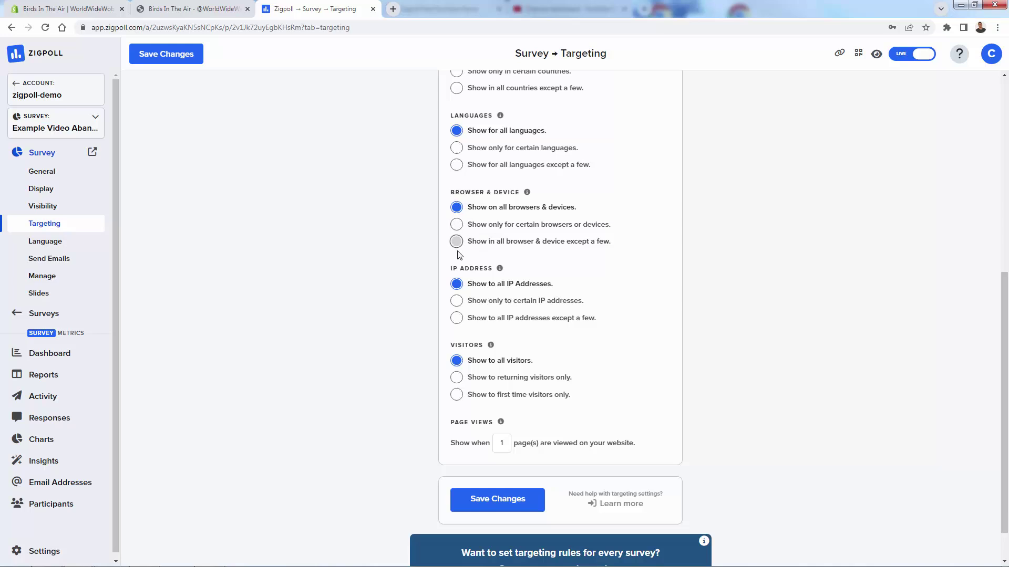
{"action": "left_click", "coordinate": [456, 241]}
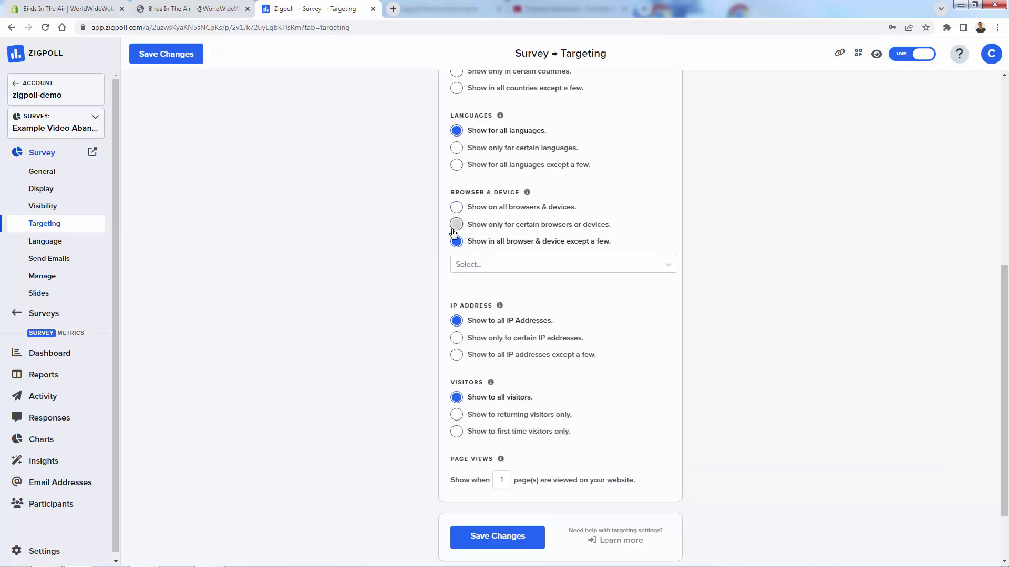
{"action": "left_click", "coordinate": [456, 207]}
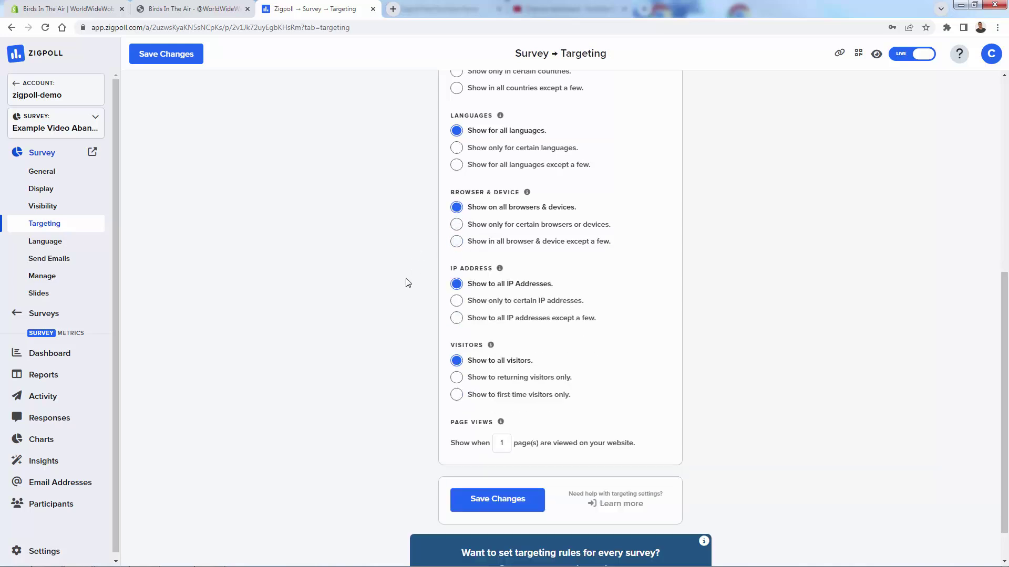
Step: Set the Visitors rule back to all visitors and save the targeting with Page Views at 3
{"action": "scroll", "coordinate": [405, 282], "scroll_direction": "down", "scroll_amount": 2}
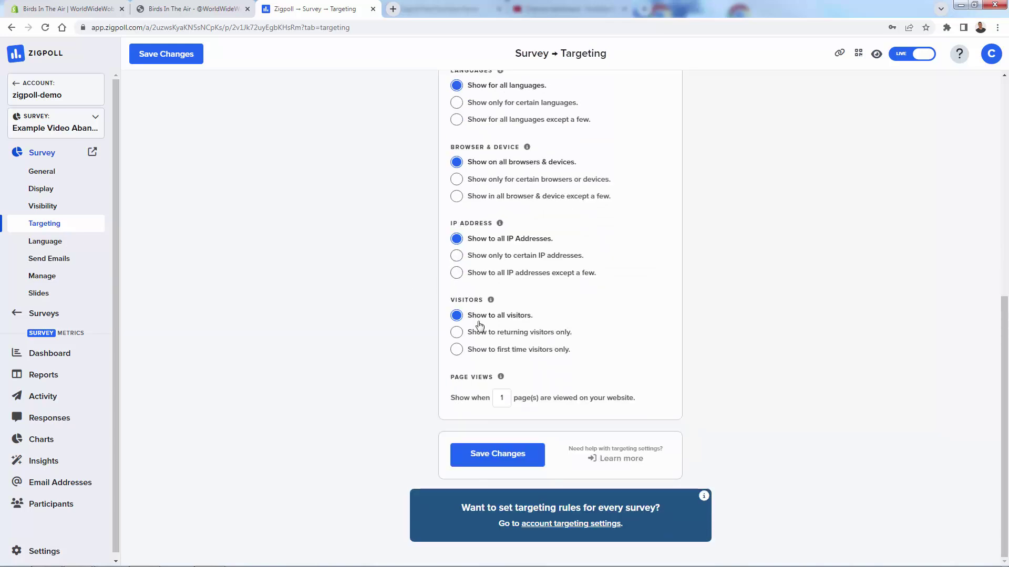
{"action": "left_click", "coordinate": [481, 351]}
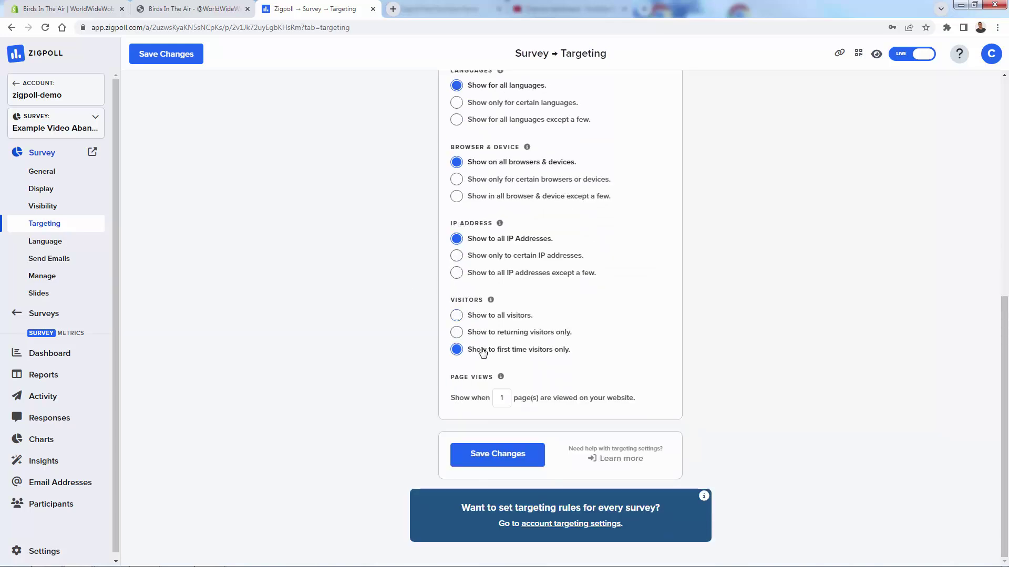
{"action": "left_click", "coordinate": [456, 332]}
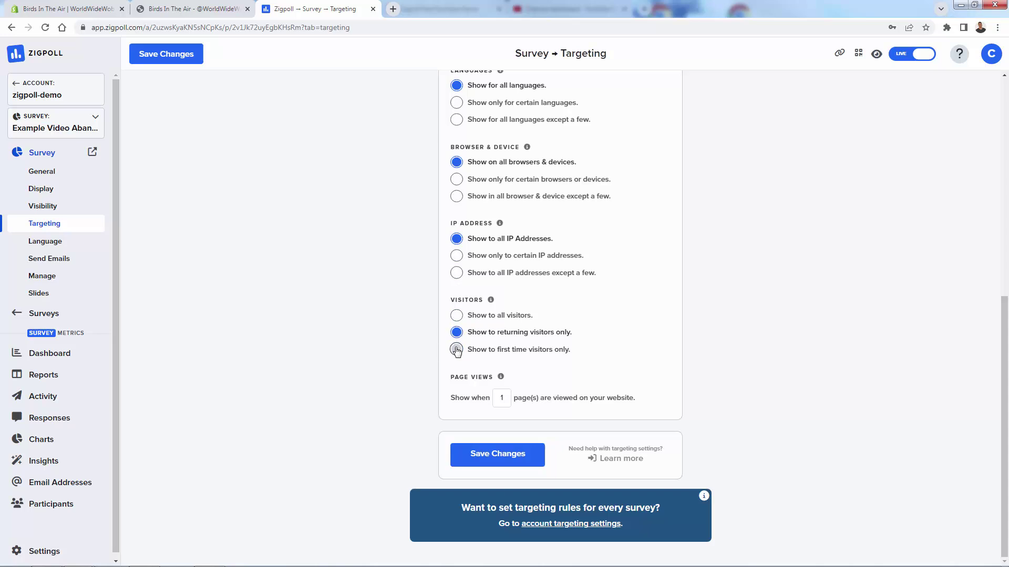
{"action": "left_click", "coordinate": [456, 349]}
{"action": "left_click", "coordinate": [456, 332]}
{"action": "left_click", "coordinate": [456, 315]}
{"action": "left_click", "coordinate": [505, 456]}
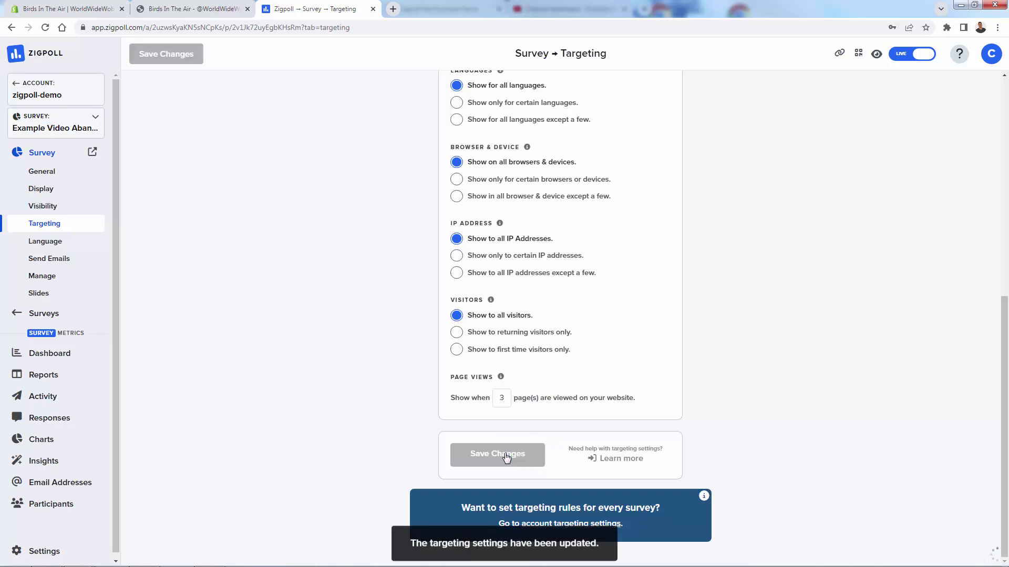
Step: Review the Language and Send Emails settings, including CSV Upload, then go to the Manage page
{"action": "left_click", "coordinate": [45, 248]}
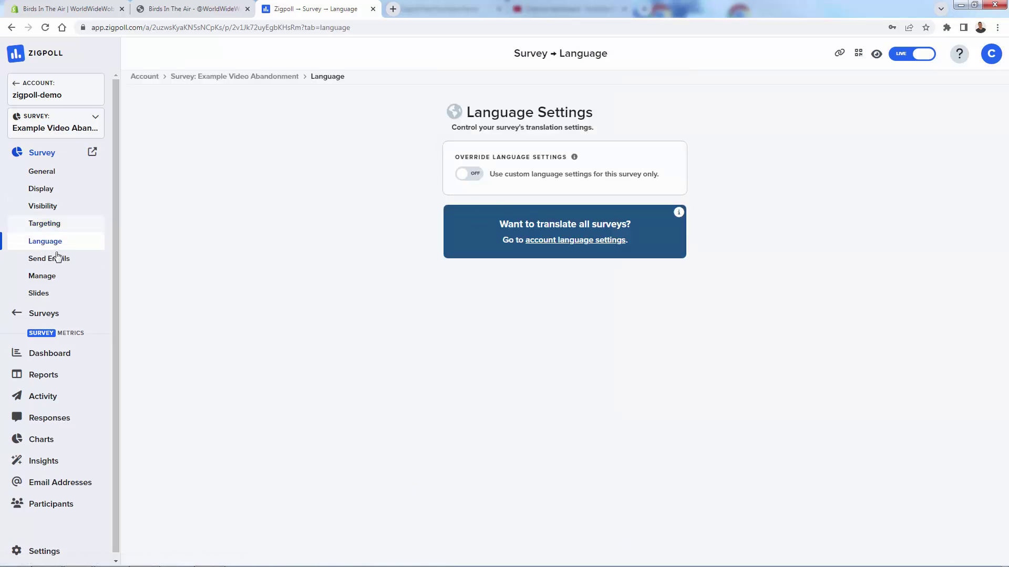
{"action": "left_click", "coordinate": [58, 261]}
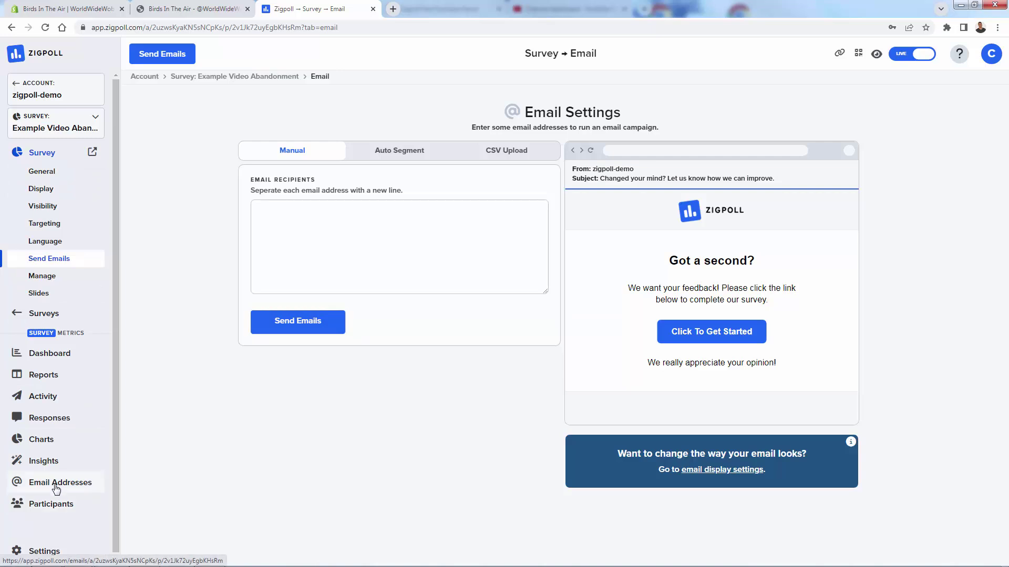
{"action": "left_click", "coordinate": [504, 154]}
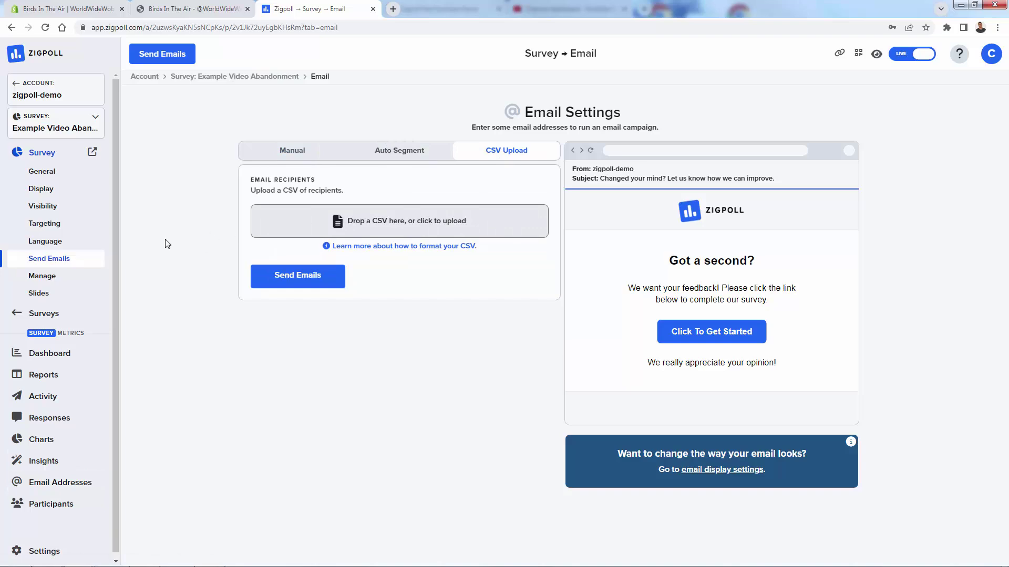
{"action": "left_click", "coordinate": [44, 279]}
Step: Copy the survey's Public Link URL from the Manage page
{"action": "scroll", "coordinate": [345, 302], "scroll_direction": "down", "scroll_amount": 3}
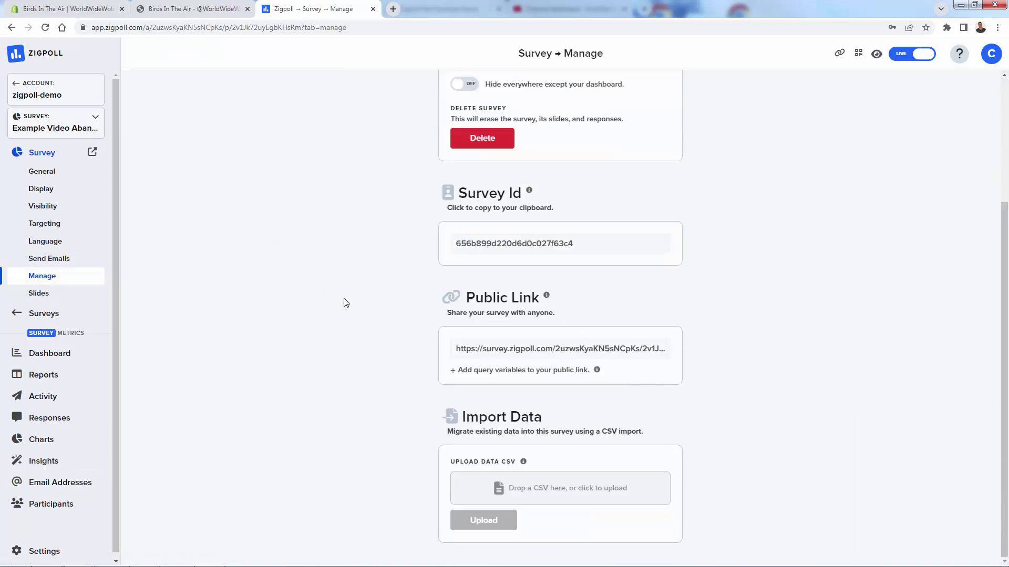
{"action": "scroll", "coordinate": [345, 303], "scroll_direction": "up", "scroll_amount": 3}
{"action": "scroll", "coordinate": [345, 302], "scroll_direction": "down", "scroll_amount": 1}
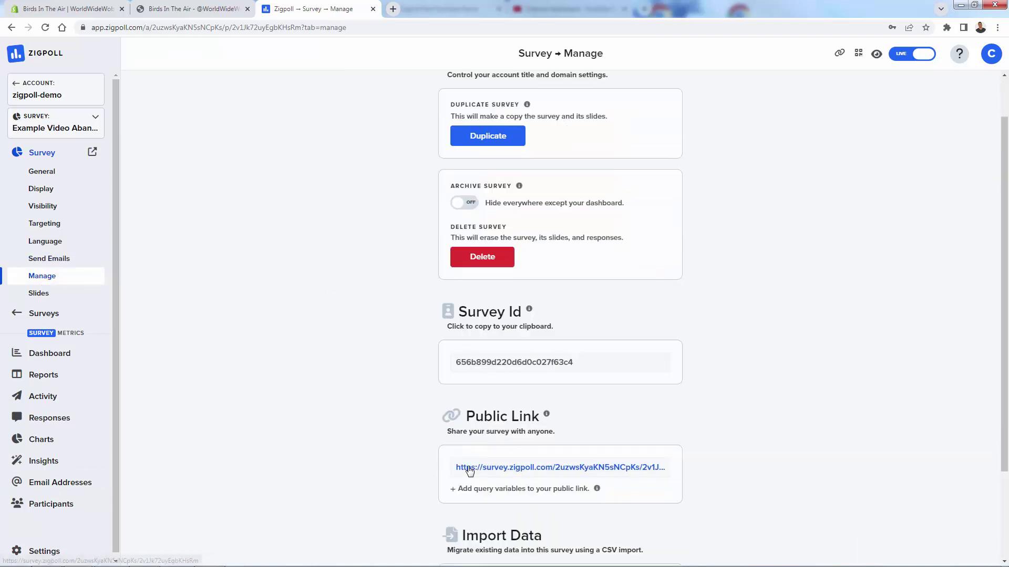
{"action": "left_click", "coordinate": [498, 468]}
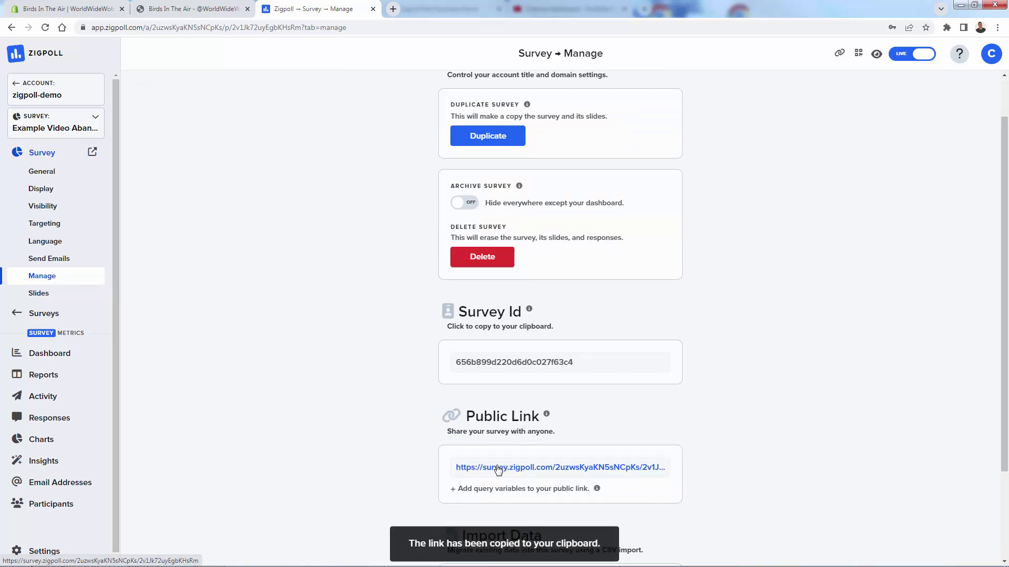
{"action": "scroll", "coordinate": [252, 386], "scroll_direction": "up", "scroll_amount": 1}
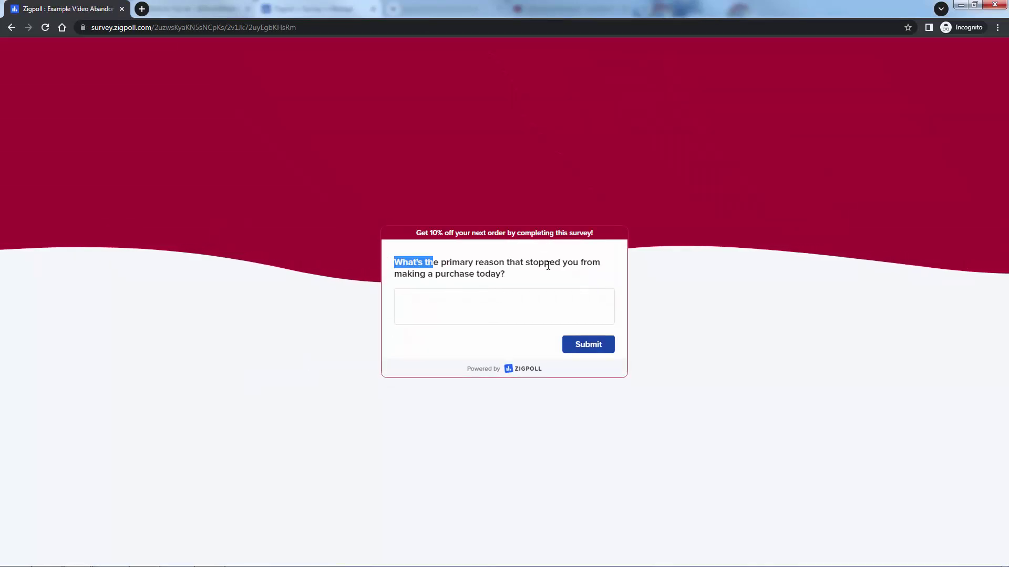
Step: Test the public survey's answer box in the incognito window, then close that preview window
{"action": "left_click", "coordinate": [548, 265]}
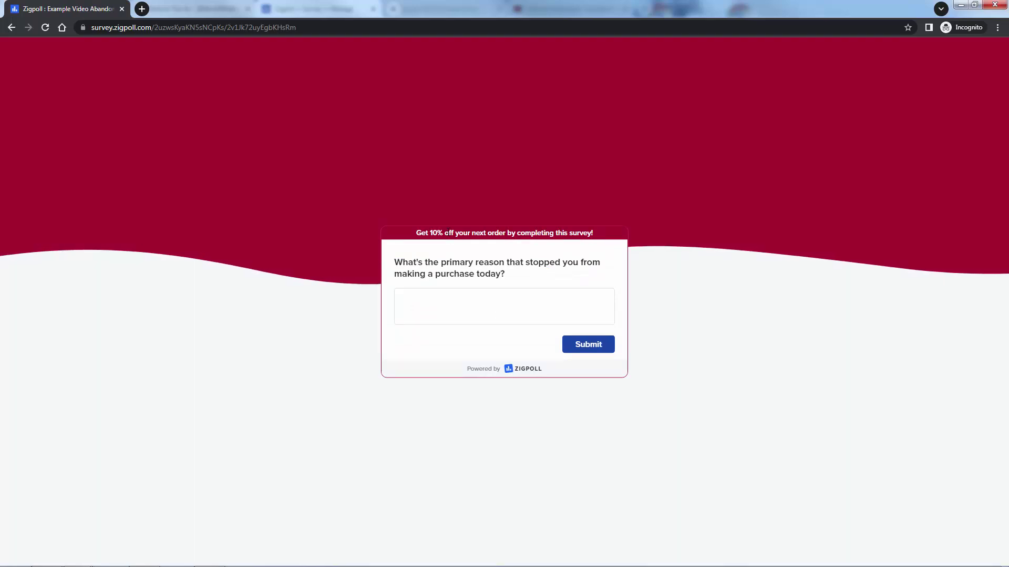
{"action": "left_click", "coordinate": [122, 9]}
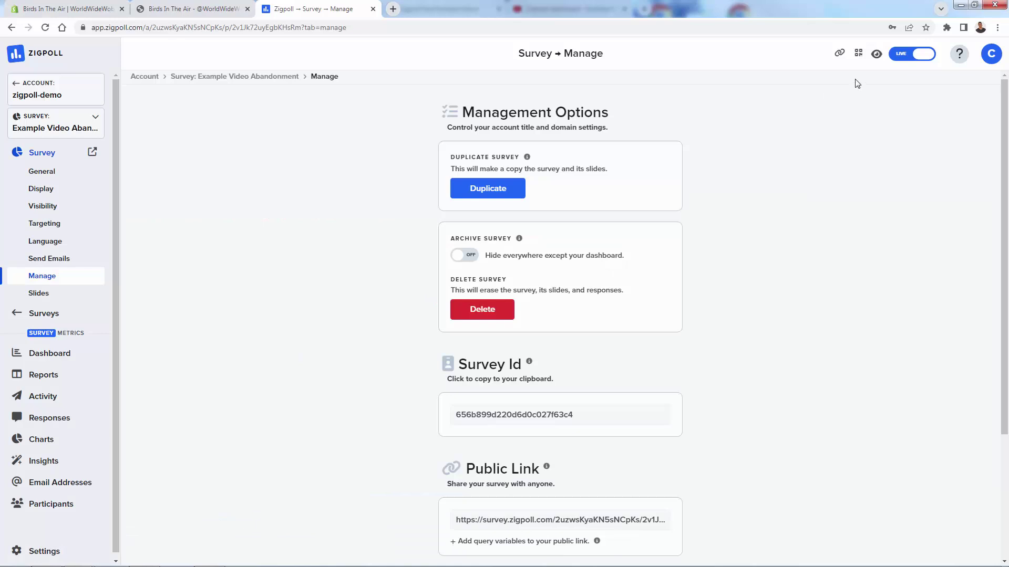
{"action": "left_click", "coordinate": [921, 60]}
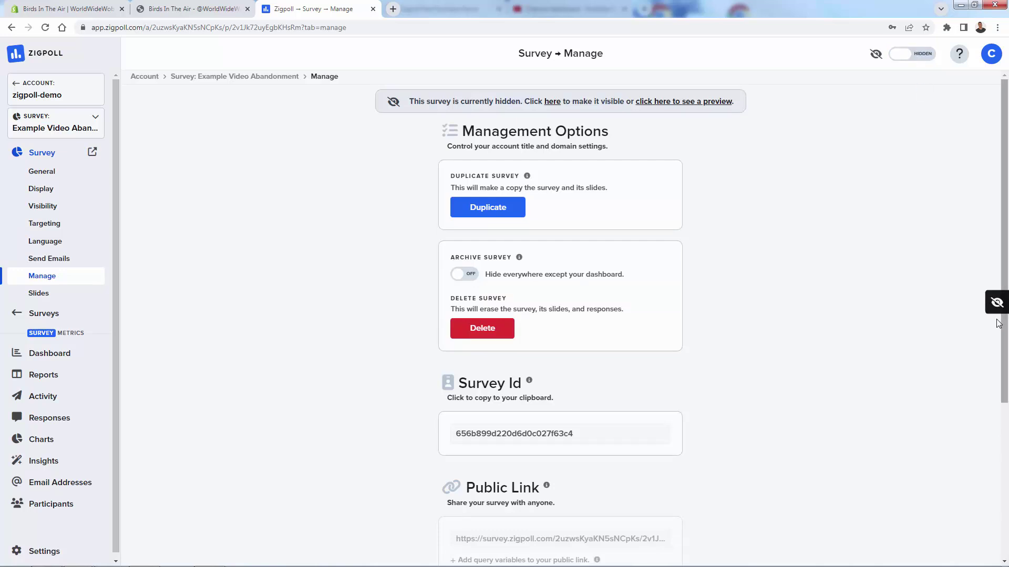
{"action": "left_click", "coordinate": [922, 63]}
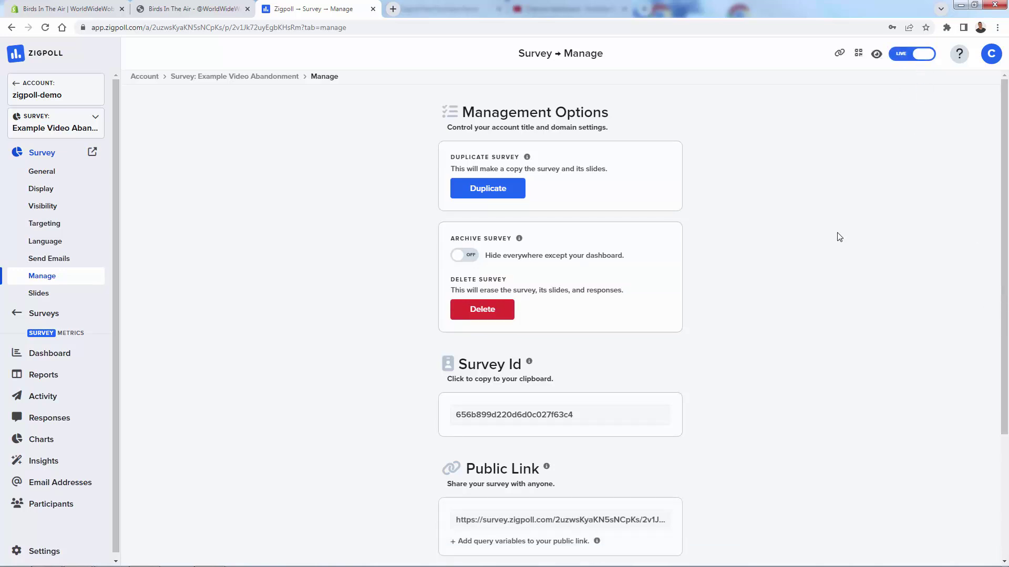